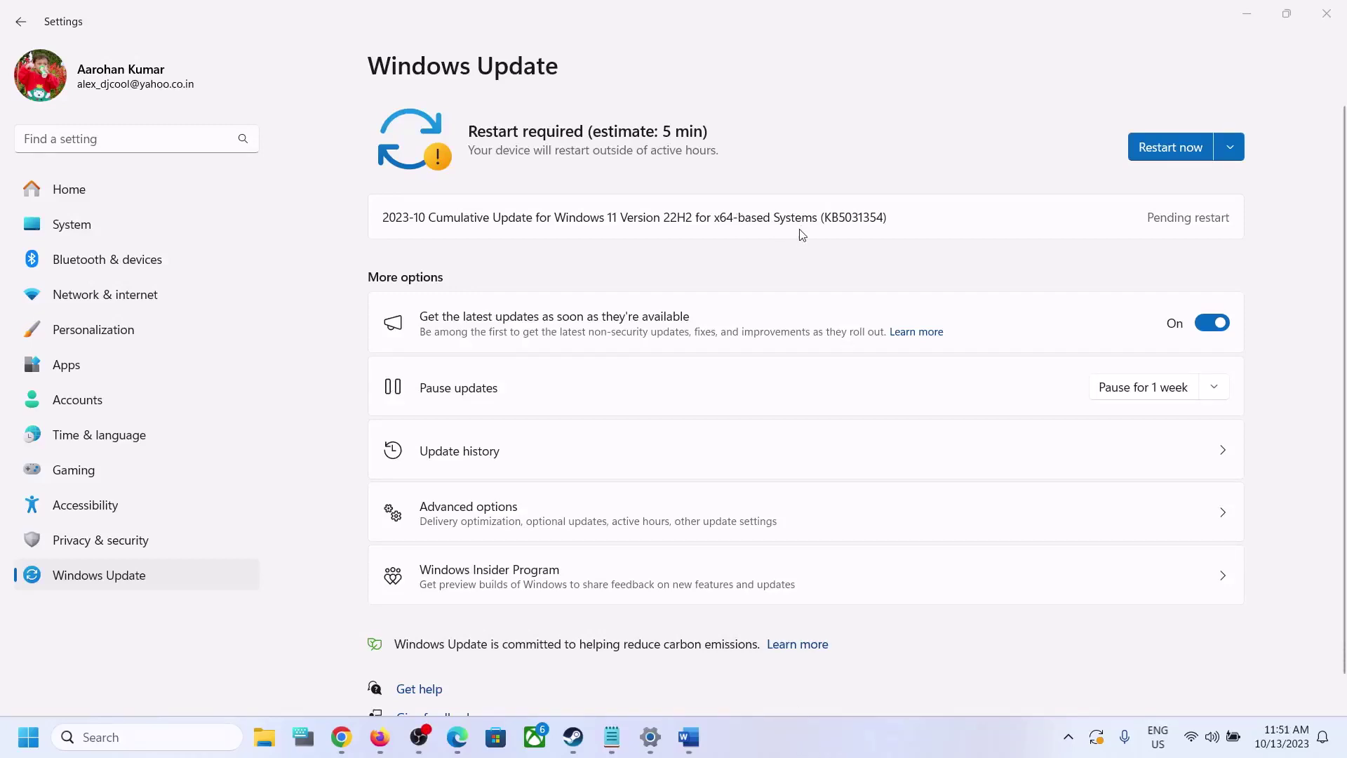
Note the pending update KB5031354 and the latest installed update KB5031323 in update history
left_click_drag(828, 216, 885, 218)
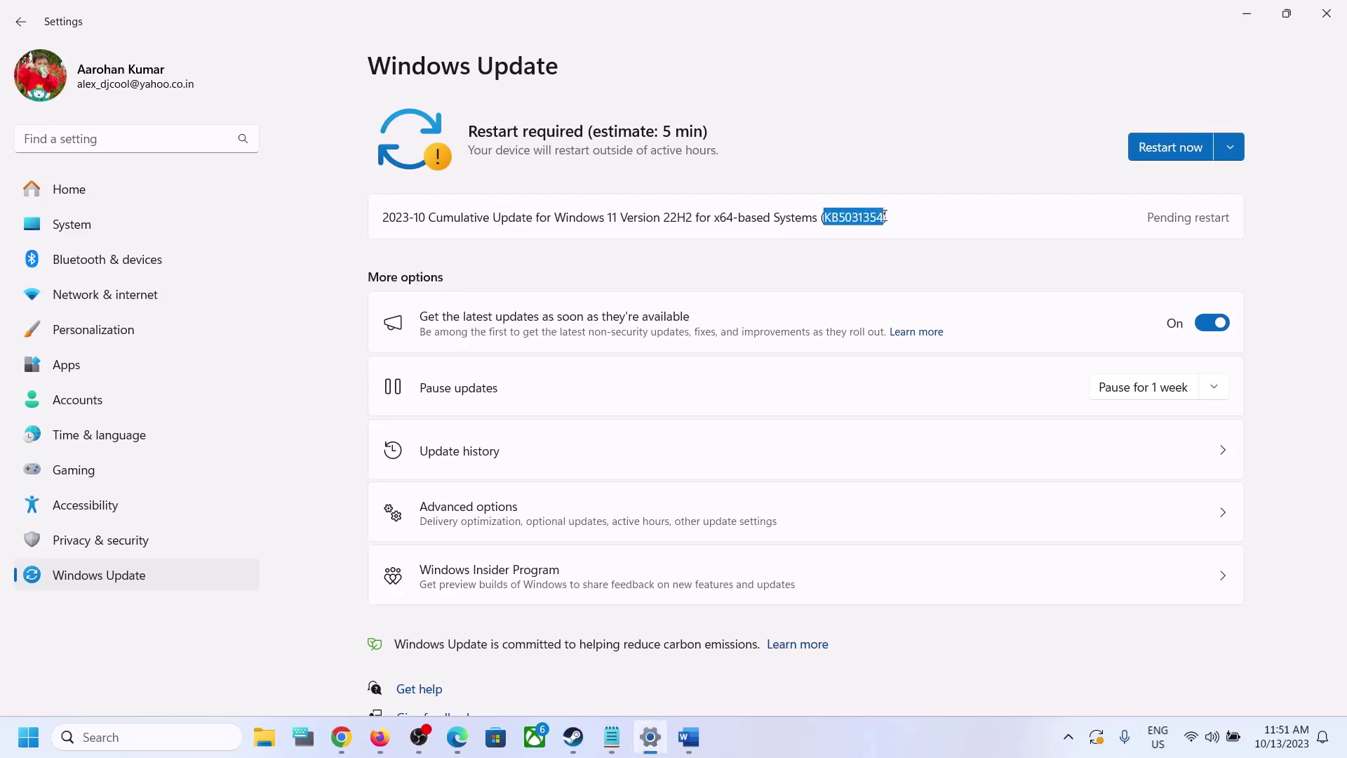
left_click(501, 472)
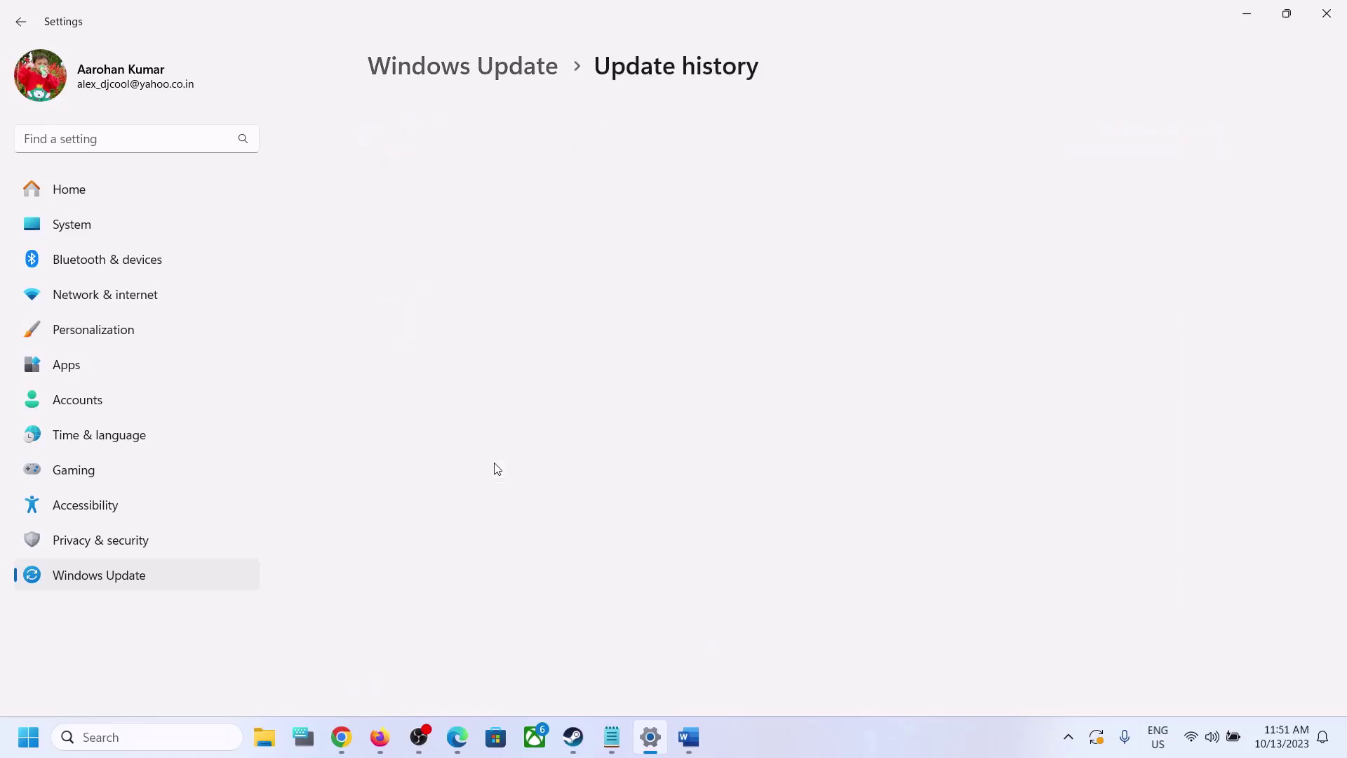
left_click_drag(925, 178, 977, 177)
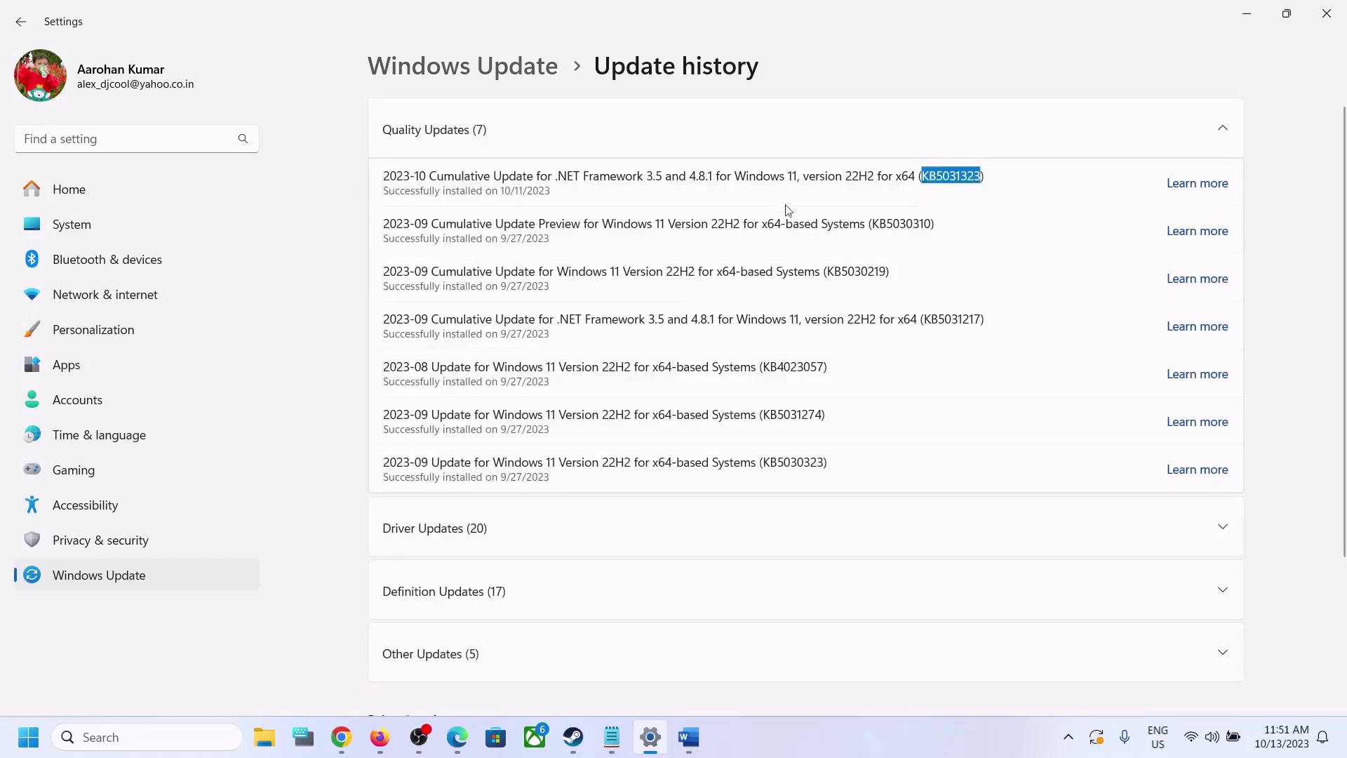
left_click(506, 66)
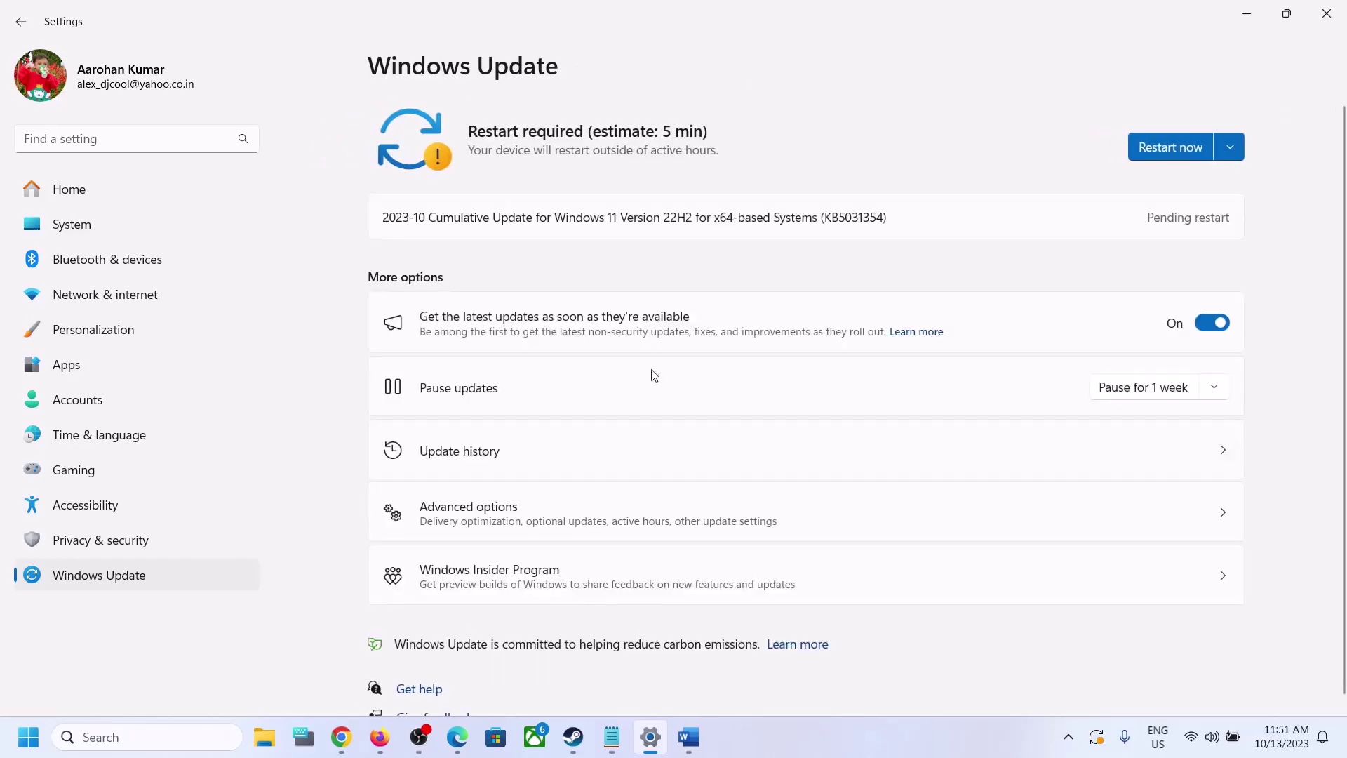
Bring up the Word notes, highlight error code 0x800705b9 in the title, then minimize it
left_click(688, 737)
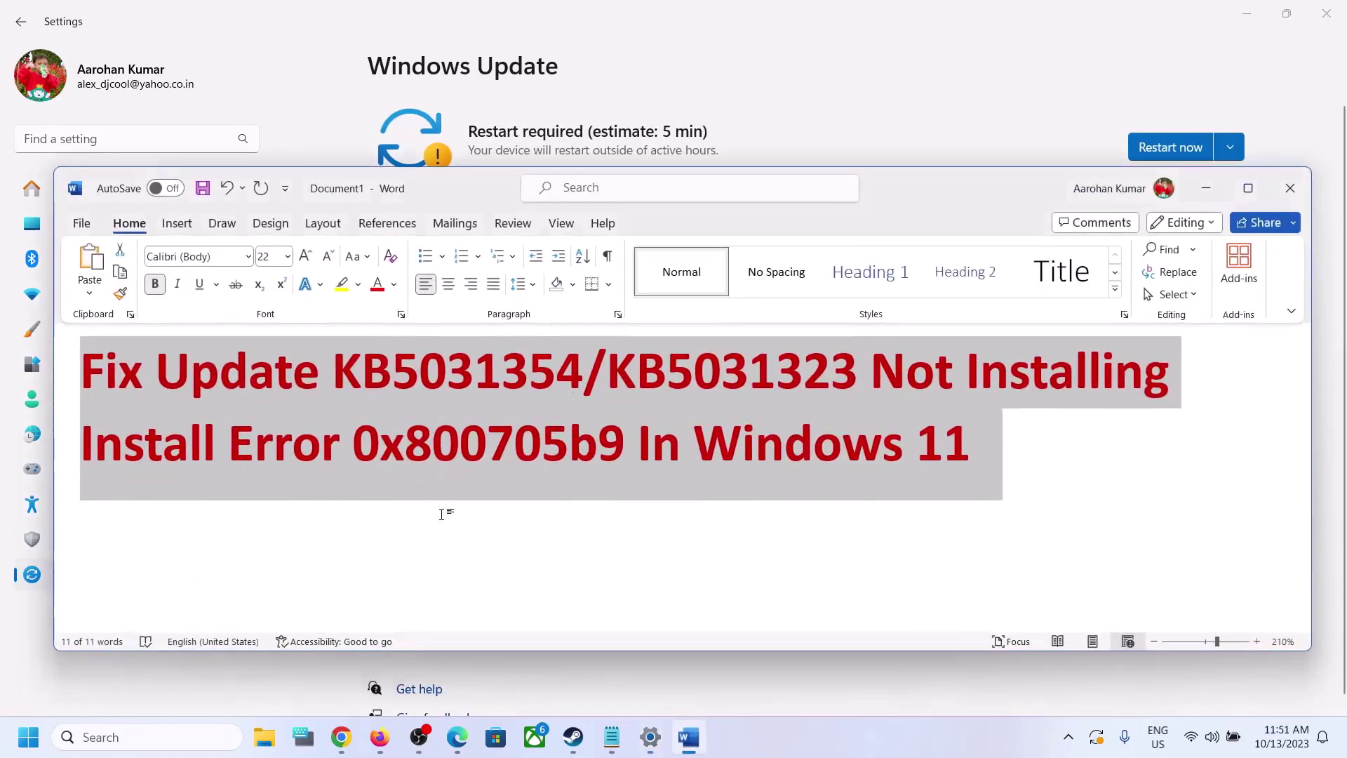
left_click_drag(353, 433, 632, 438)
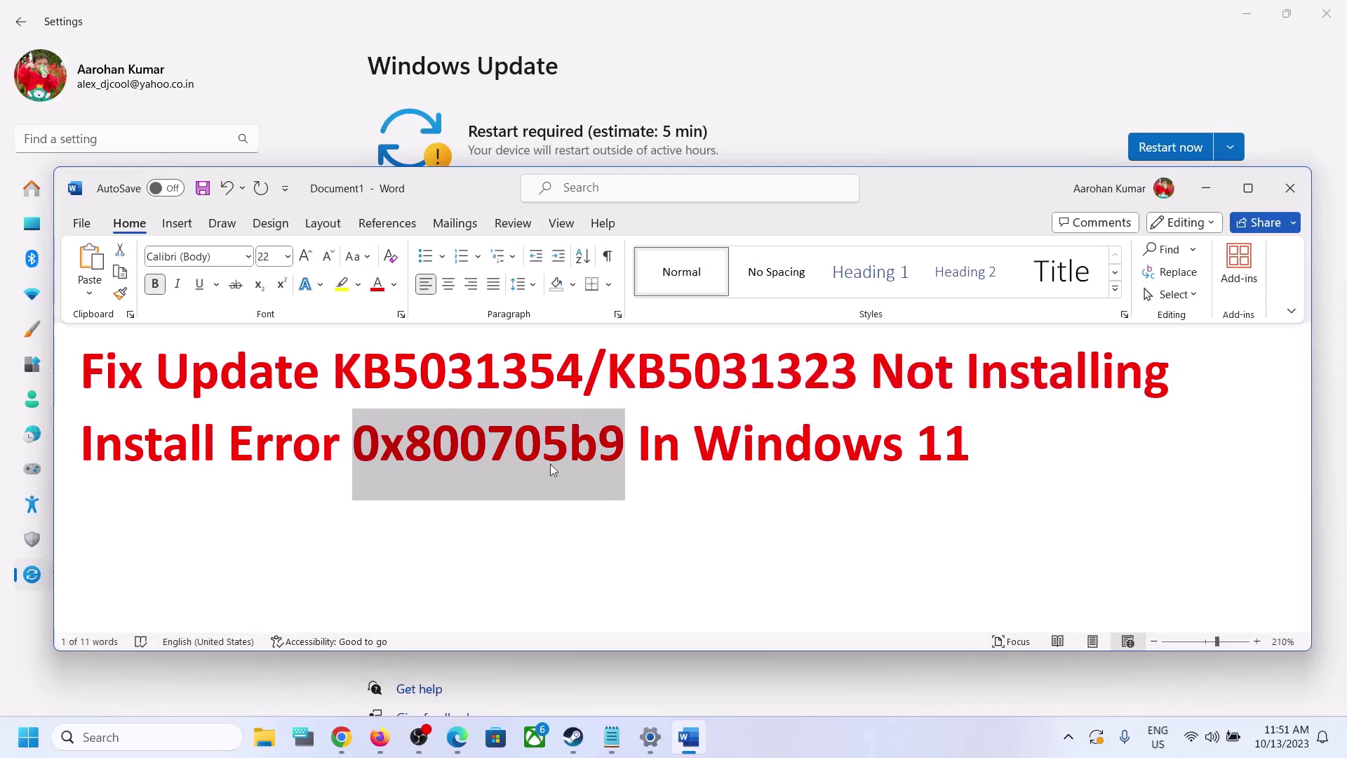
left_click(1205, 193)
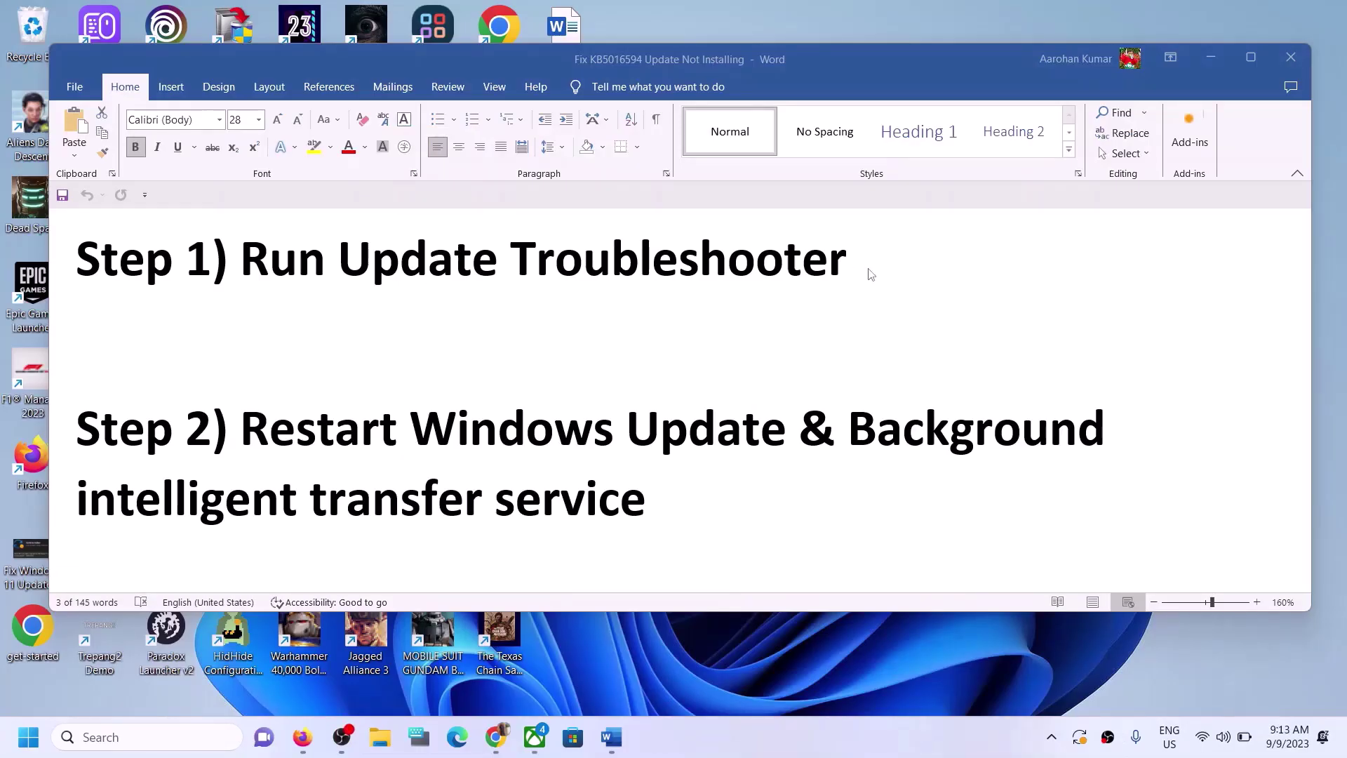
Open Settings and run the Windows Update troubleshooter from System > Troubleshoot > Other troubleshooters
left_click(17, 751)
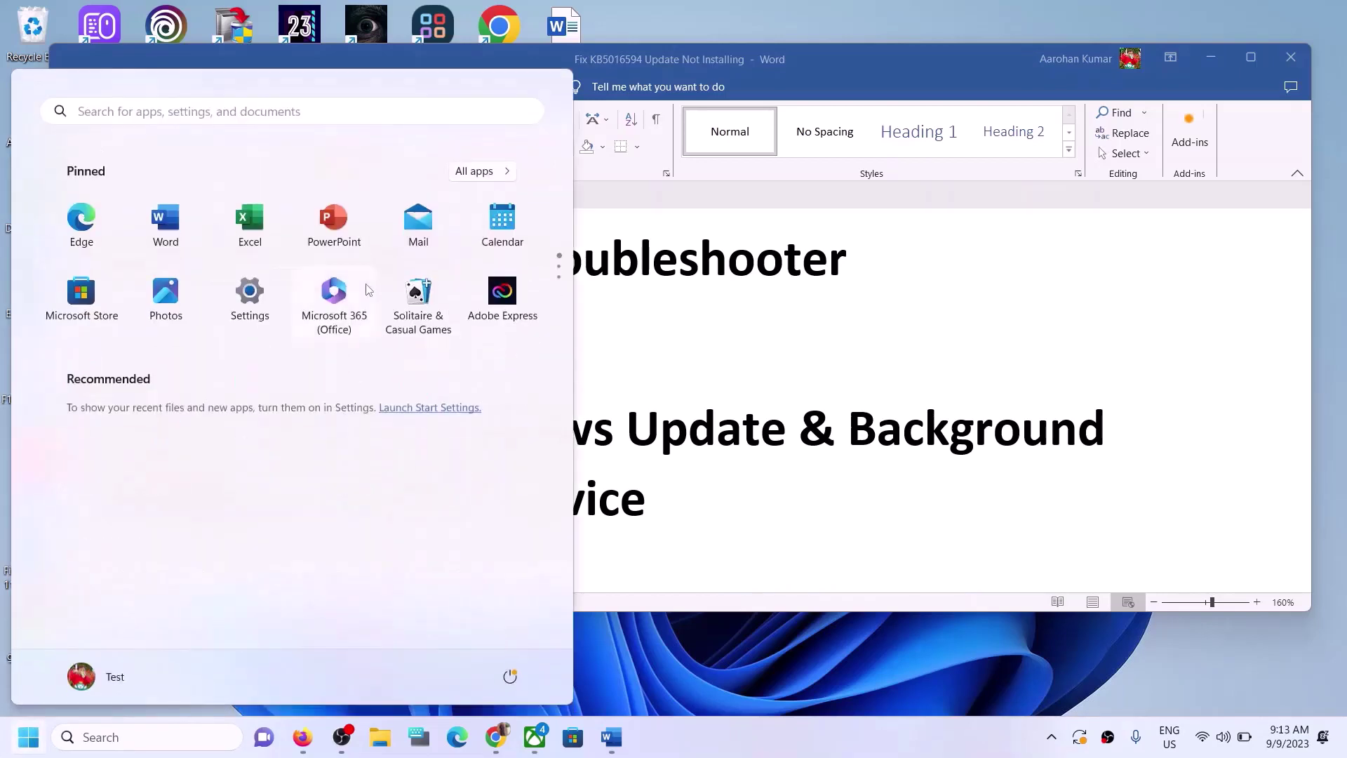
left_click(269, 320)
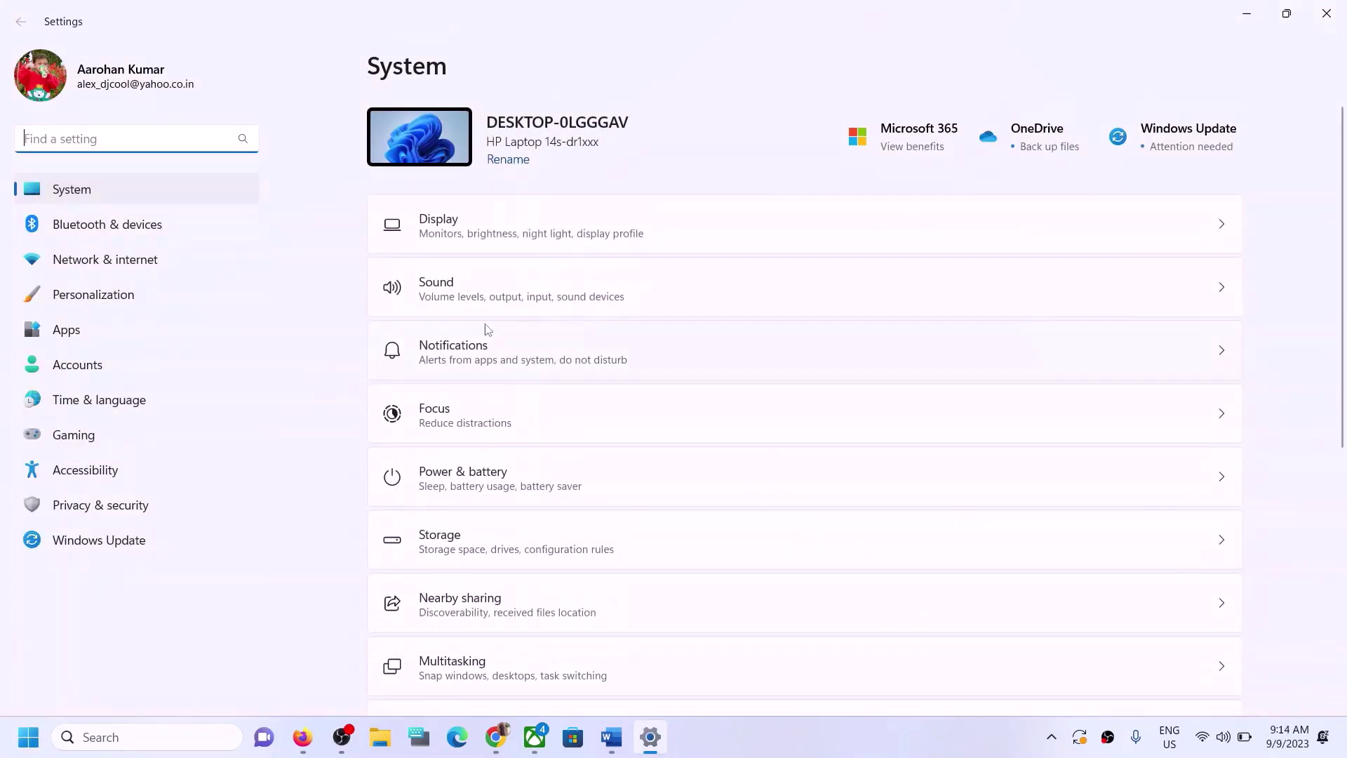
scroll(638, 311, "down", 5)
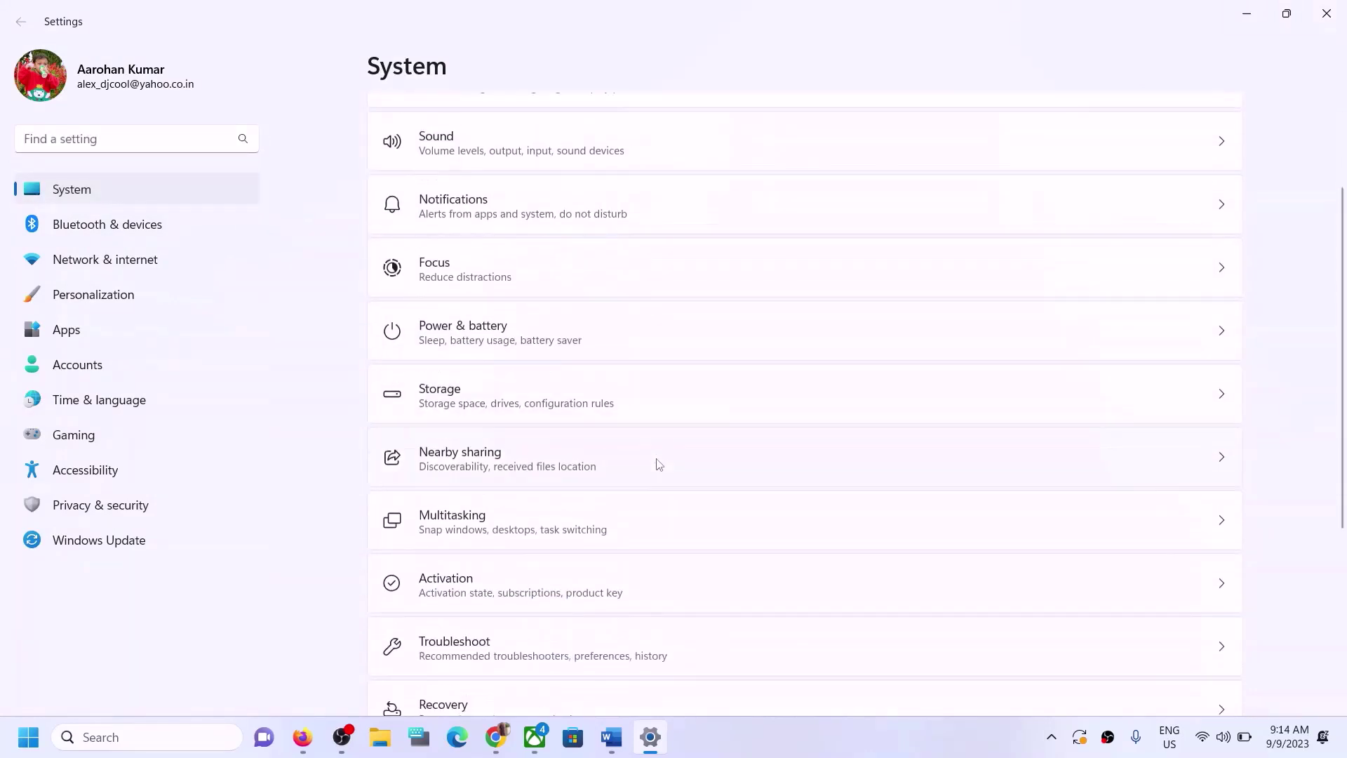
left_click(491, 435)
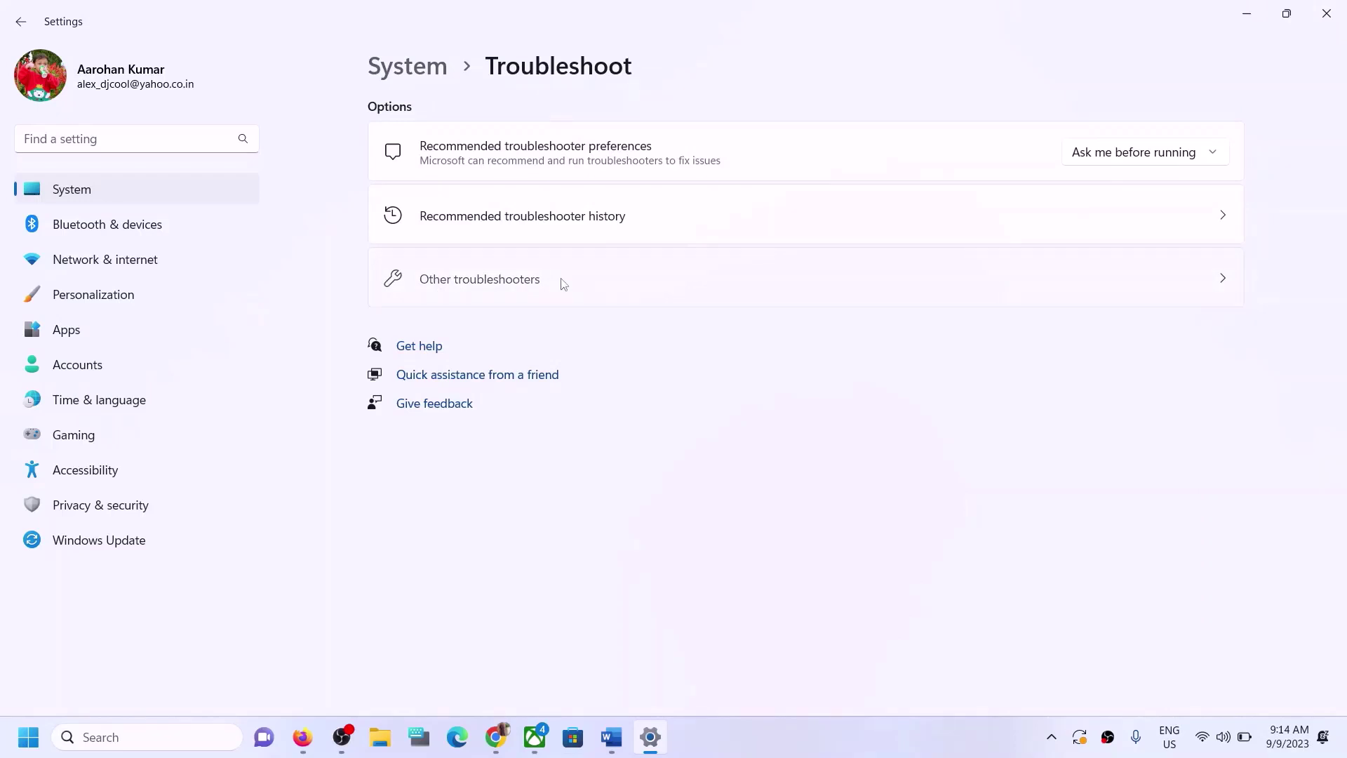
left_click(564, 284)
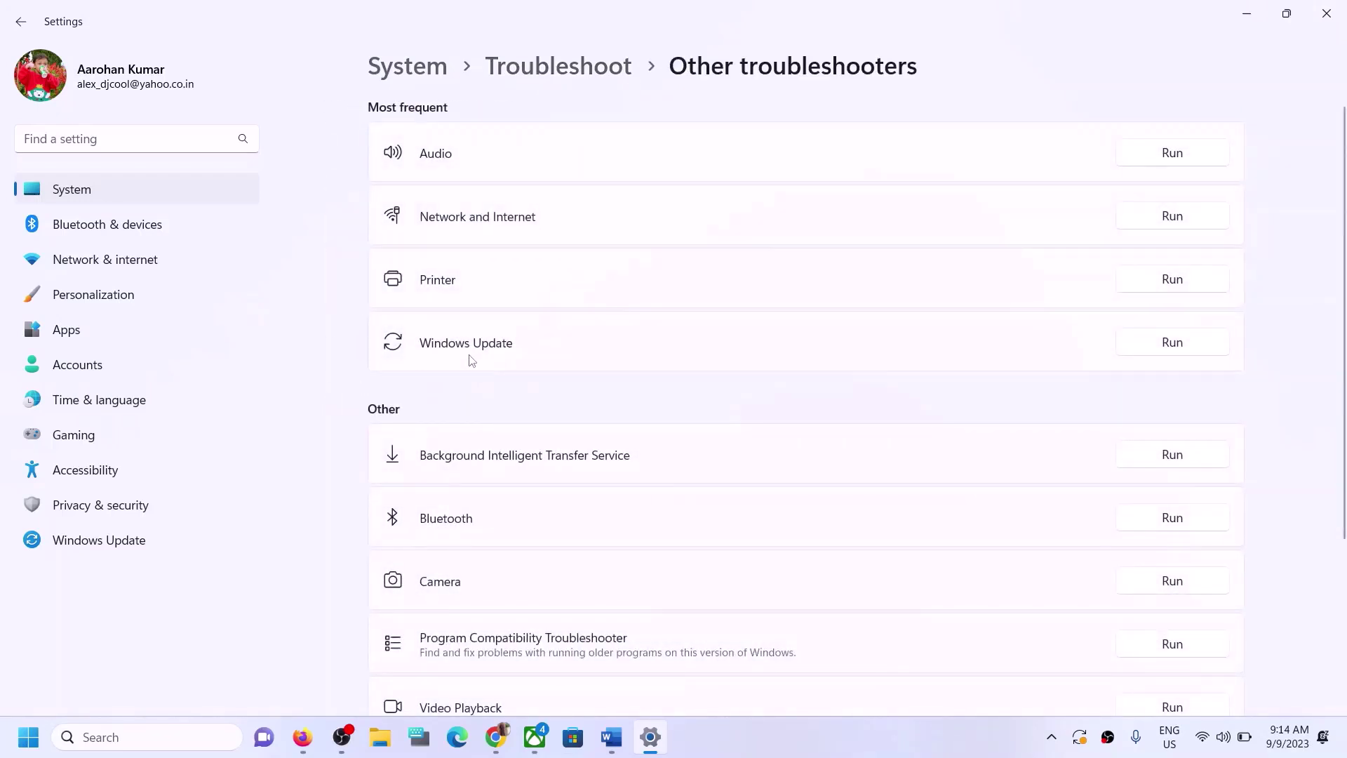
left_click(1185, 346)
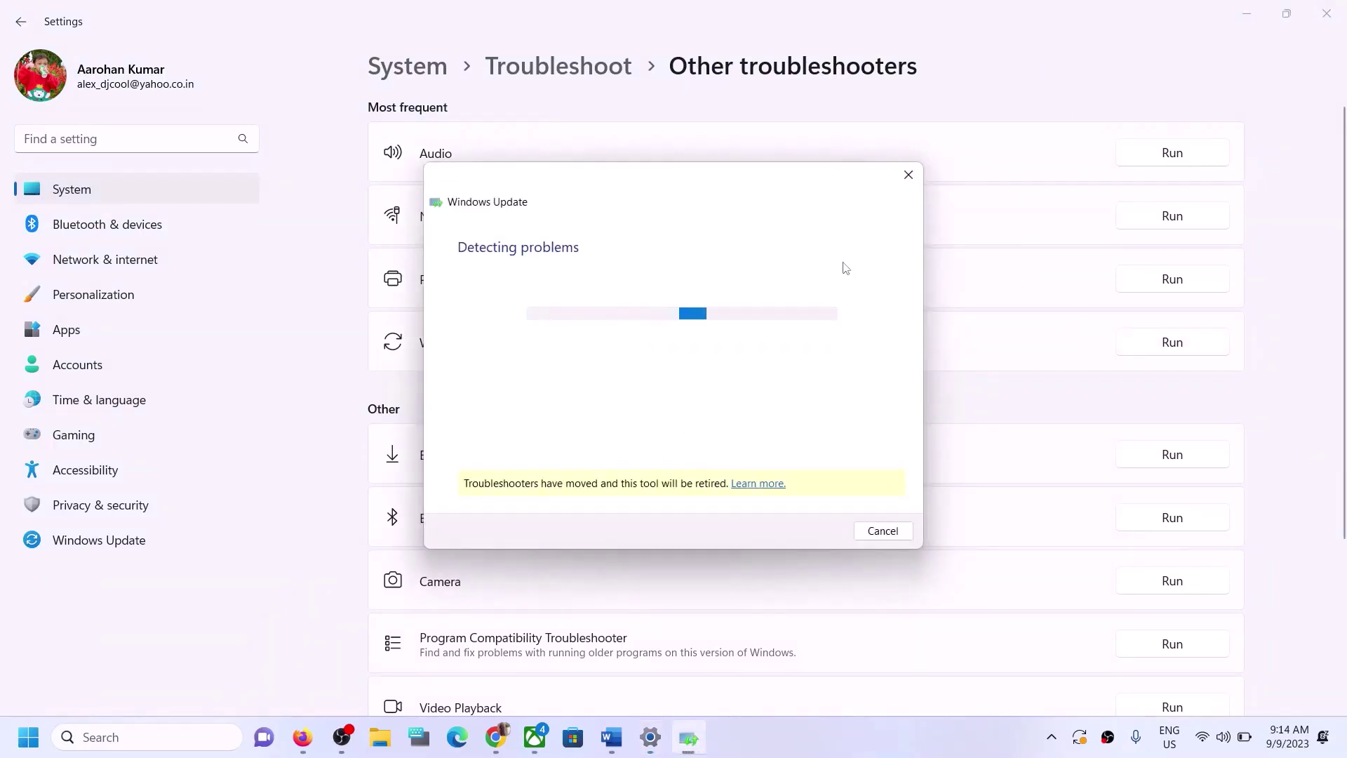
Check the Start menu power options, then dismiss them and return to Settings
left_click(29, 737)
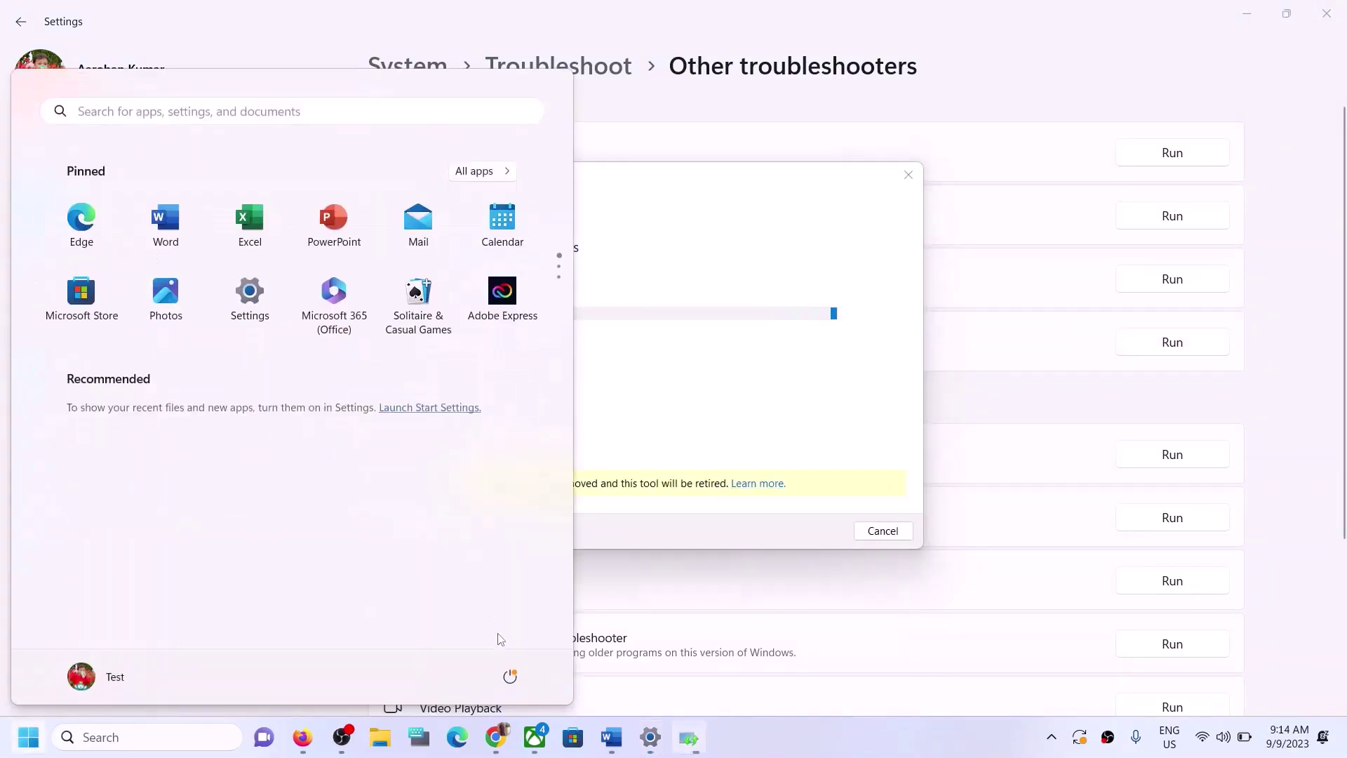
left_click(510, 676)
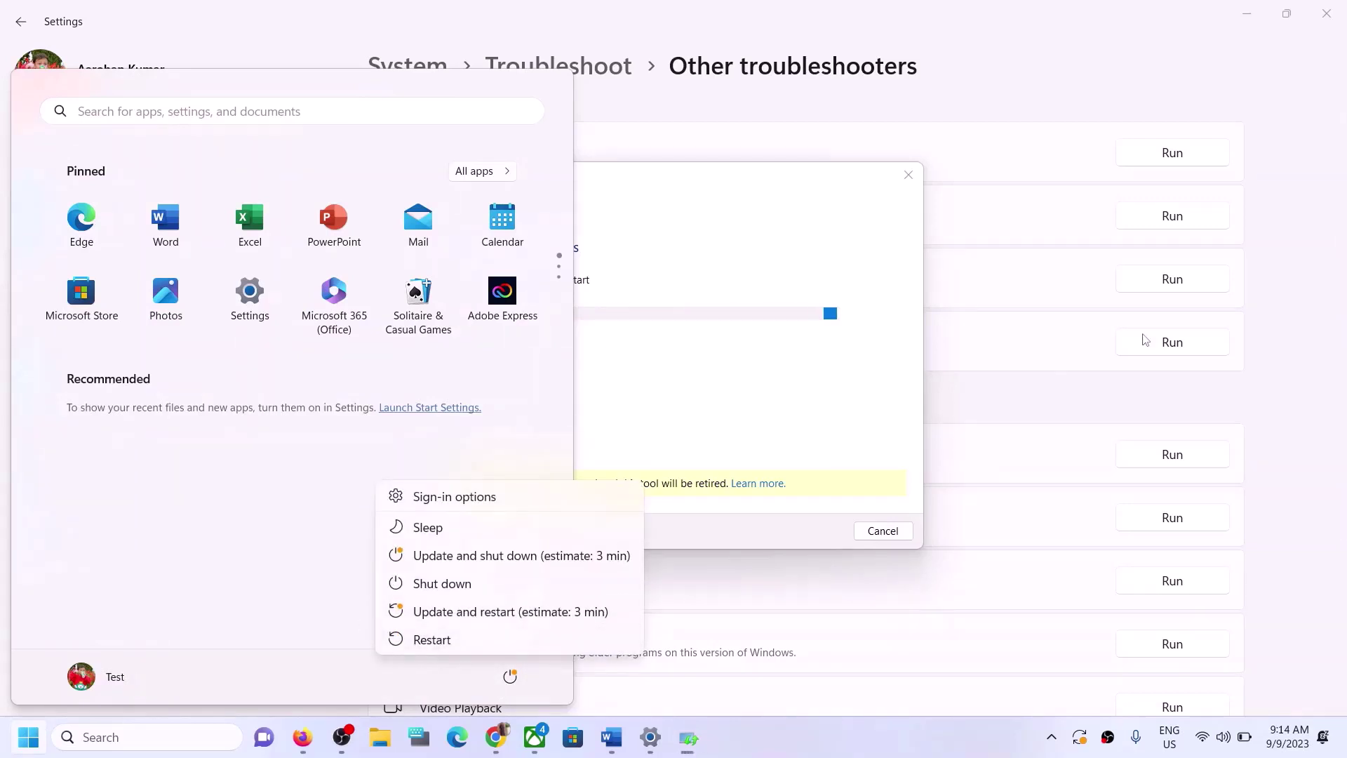
left_click(1284, 406)
left_click(1293, 408)
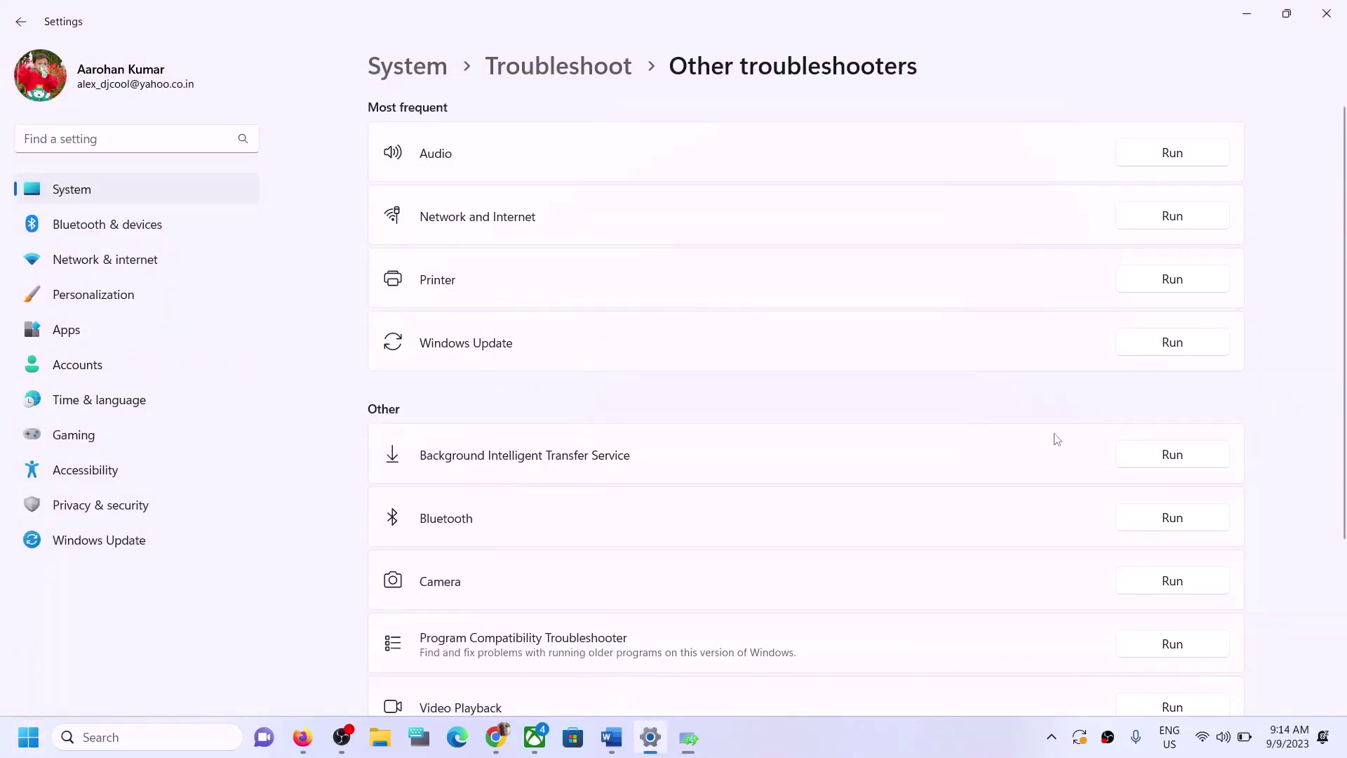
Bring back the Word fix notes and select the Step 2 heading about restarting update services
left_click(611, 737)
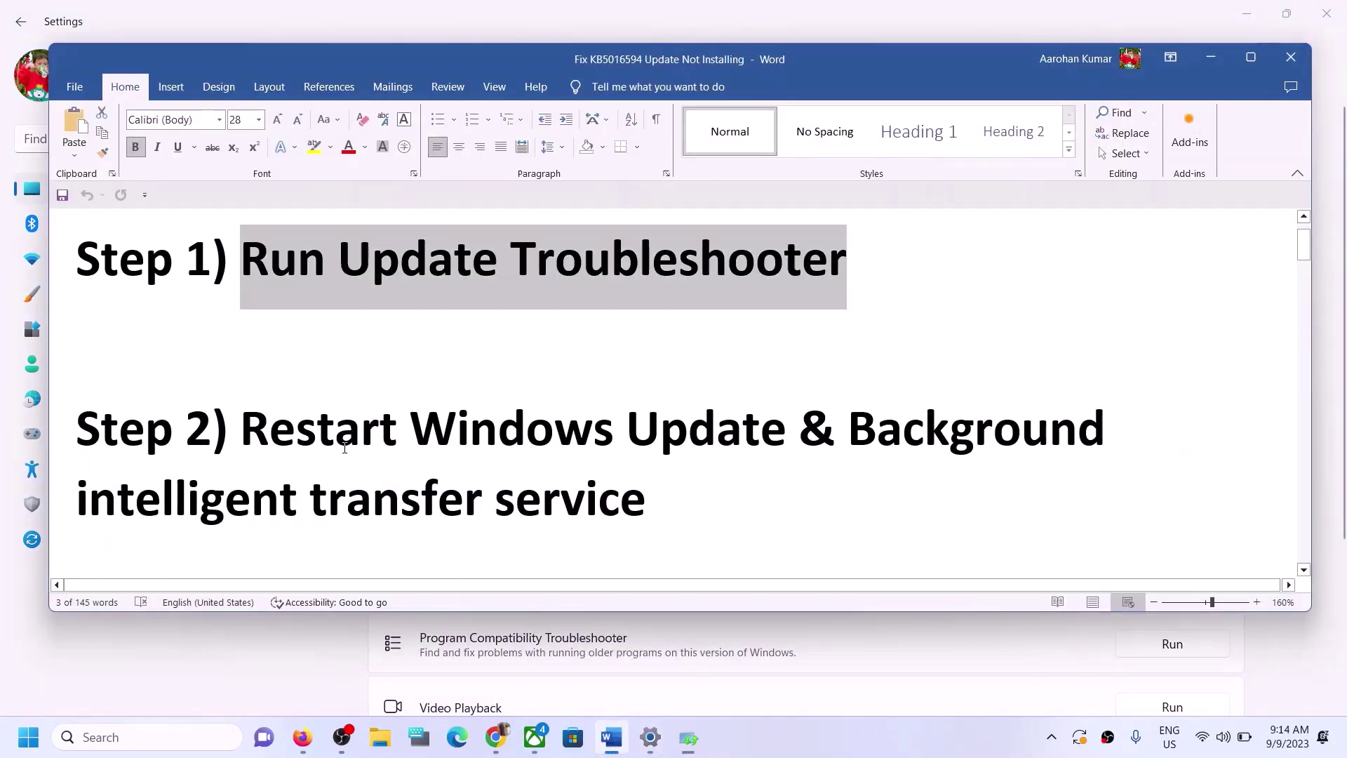
left_click_drag(241, 428, 608, 431)
left_click_drag(473, 469, 646, 500)
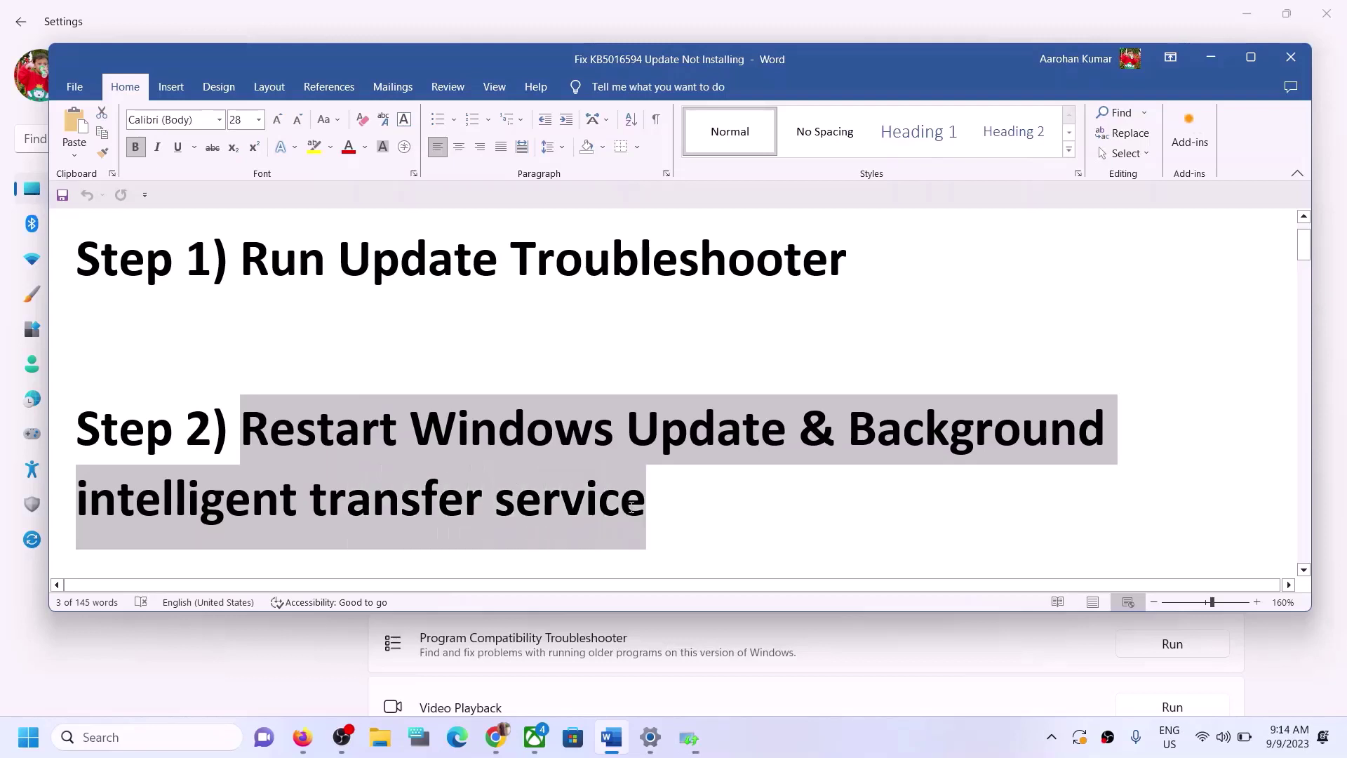
Search for services and launch the Services console
left_click(222, 746)
type("erv")
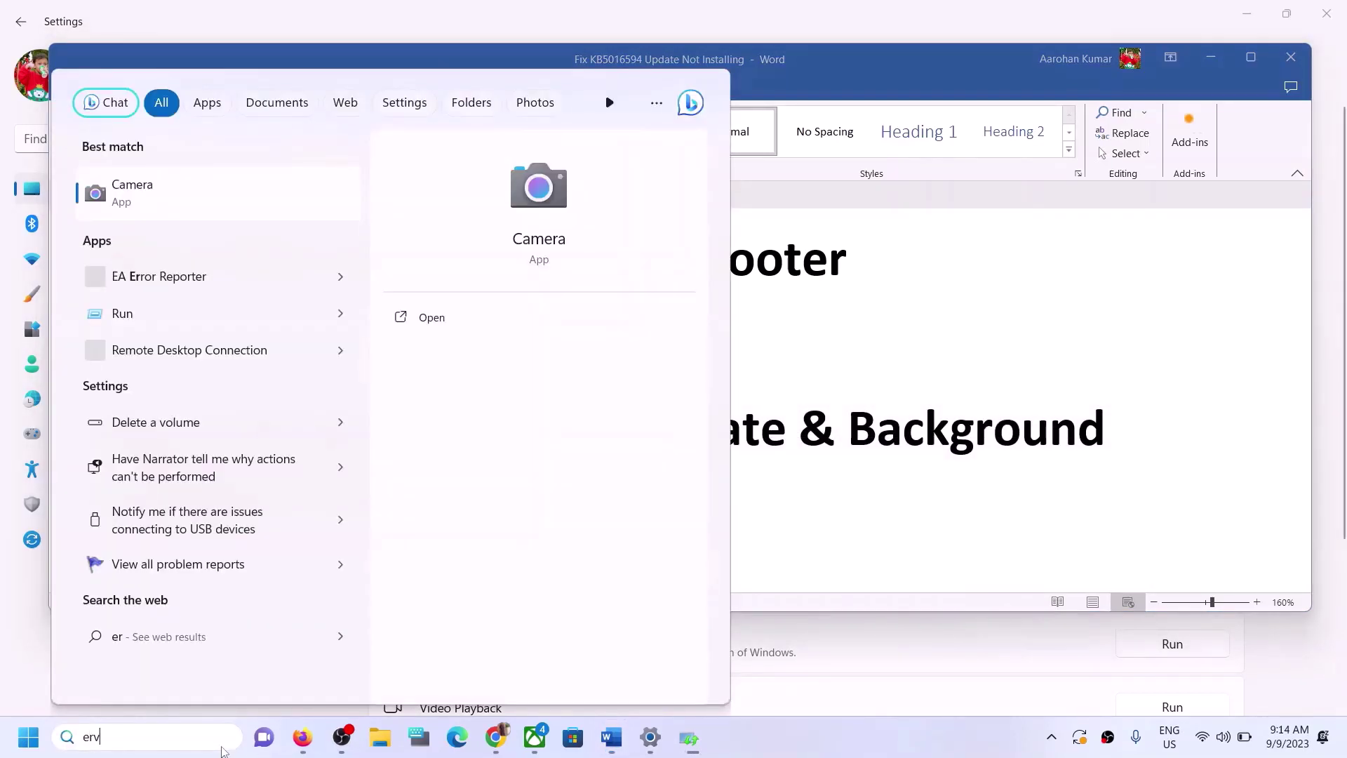
type("ices")
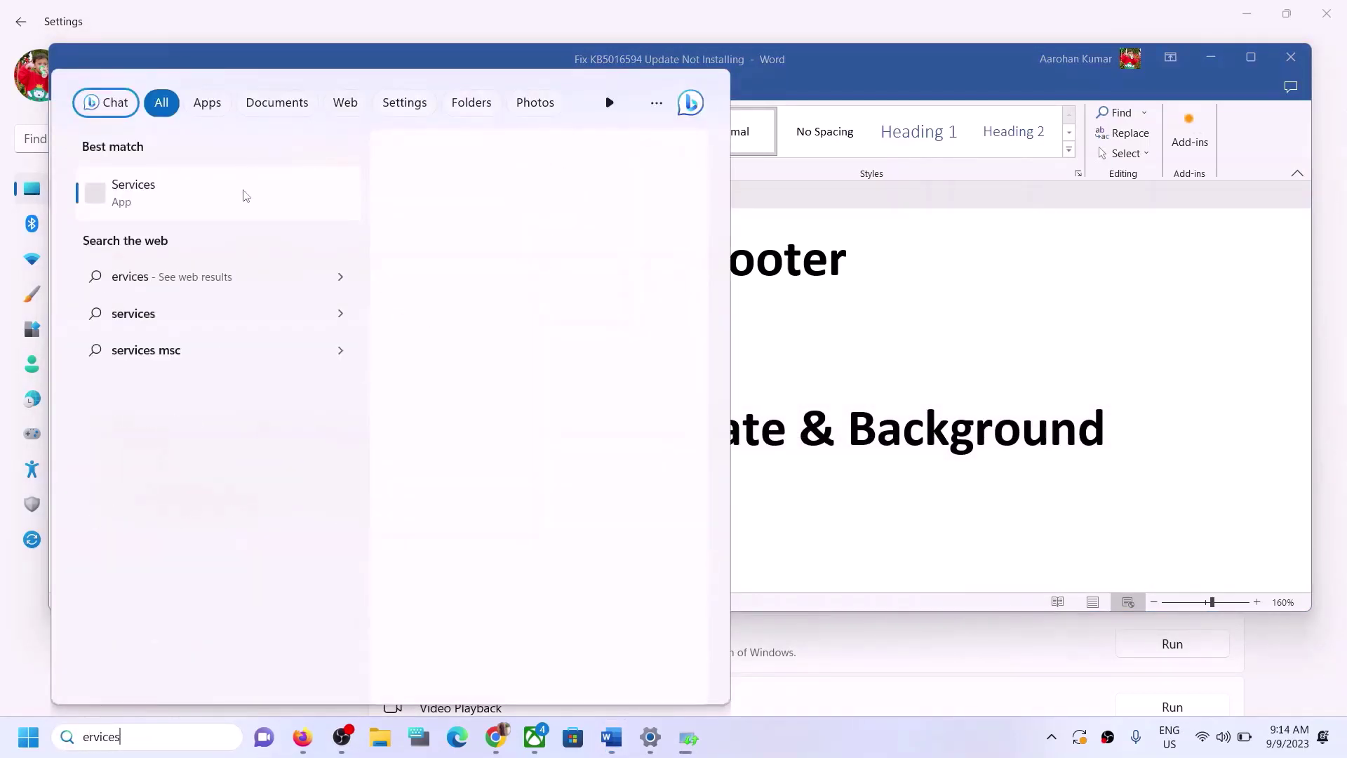
left_click(1307, 324)
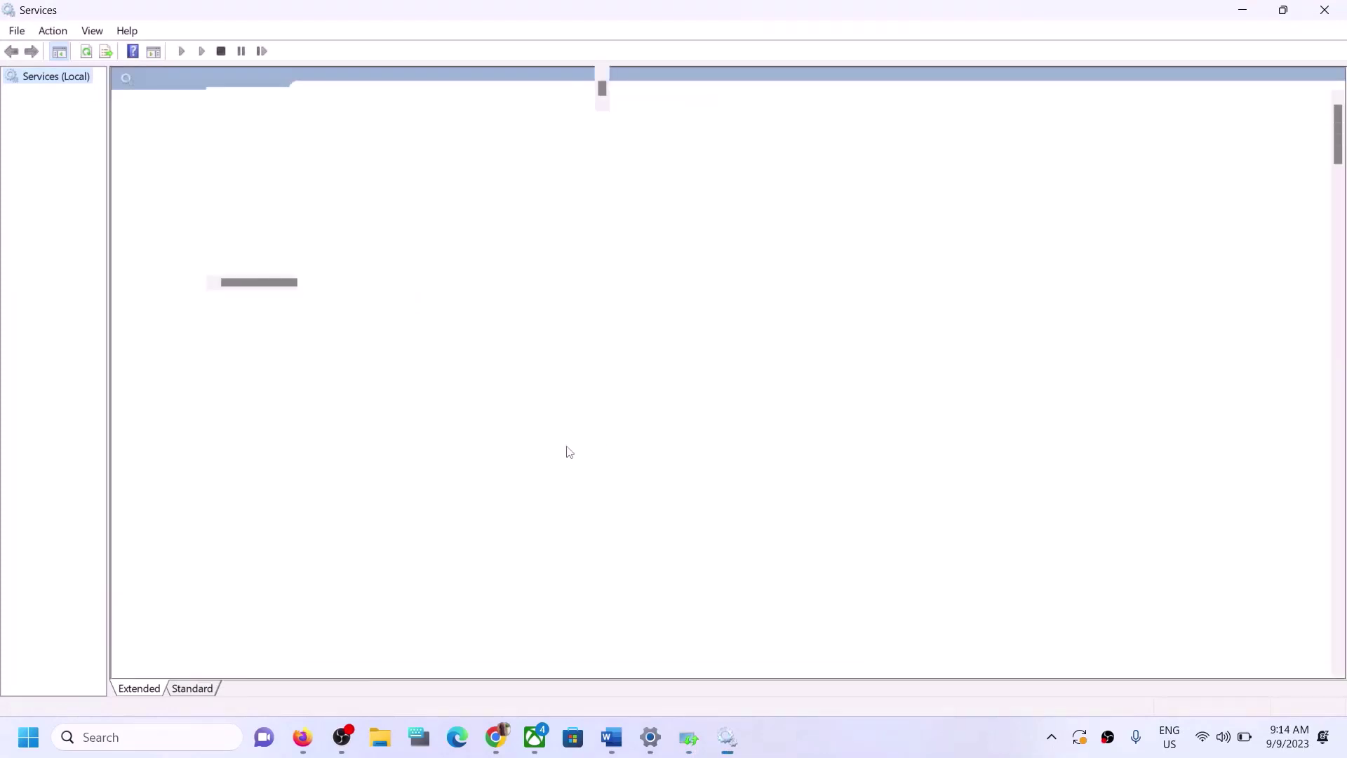
Keep the Windows Update service's startup type Automatic, apply it, and restart the service
left_click(481, 503)
key("w")
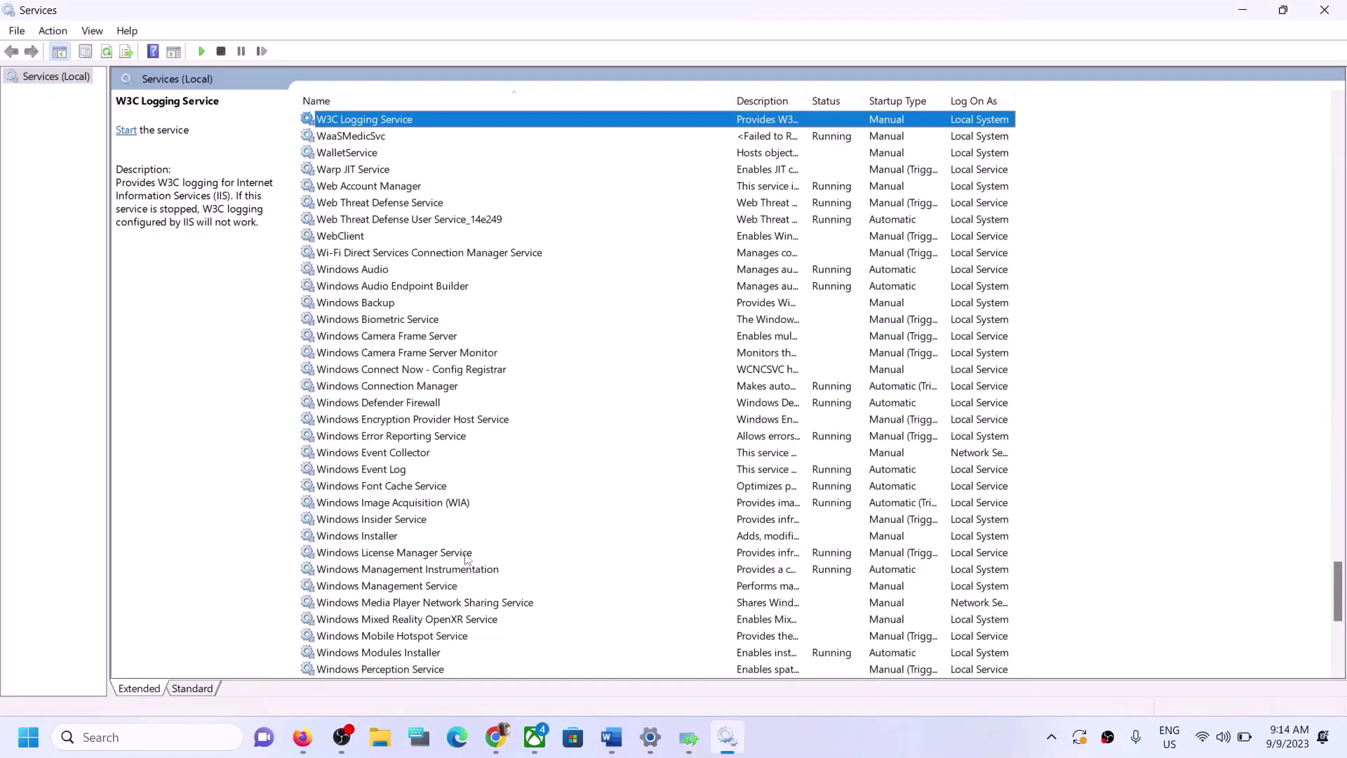
scroll(466, 550, "down", 8)
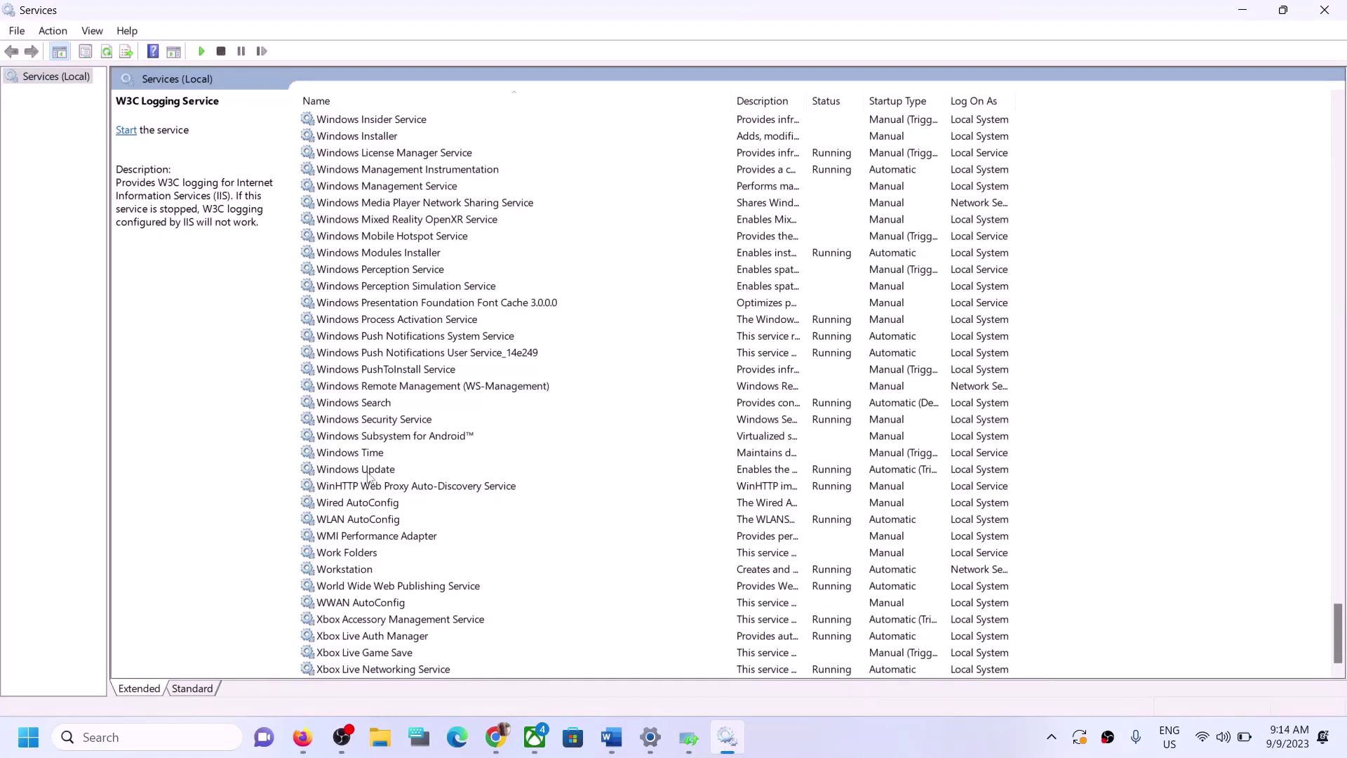
left_click(372, 473)
double_click(428, 476)
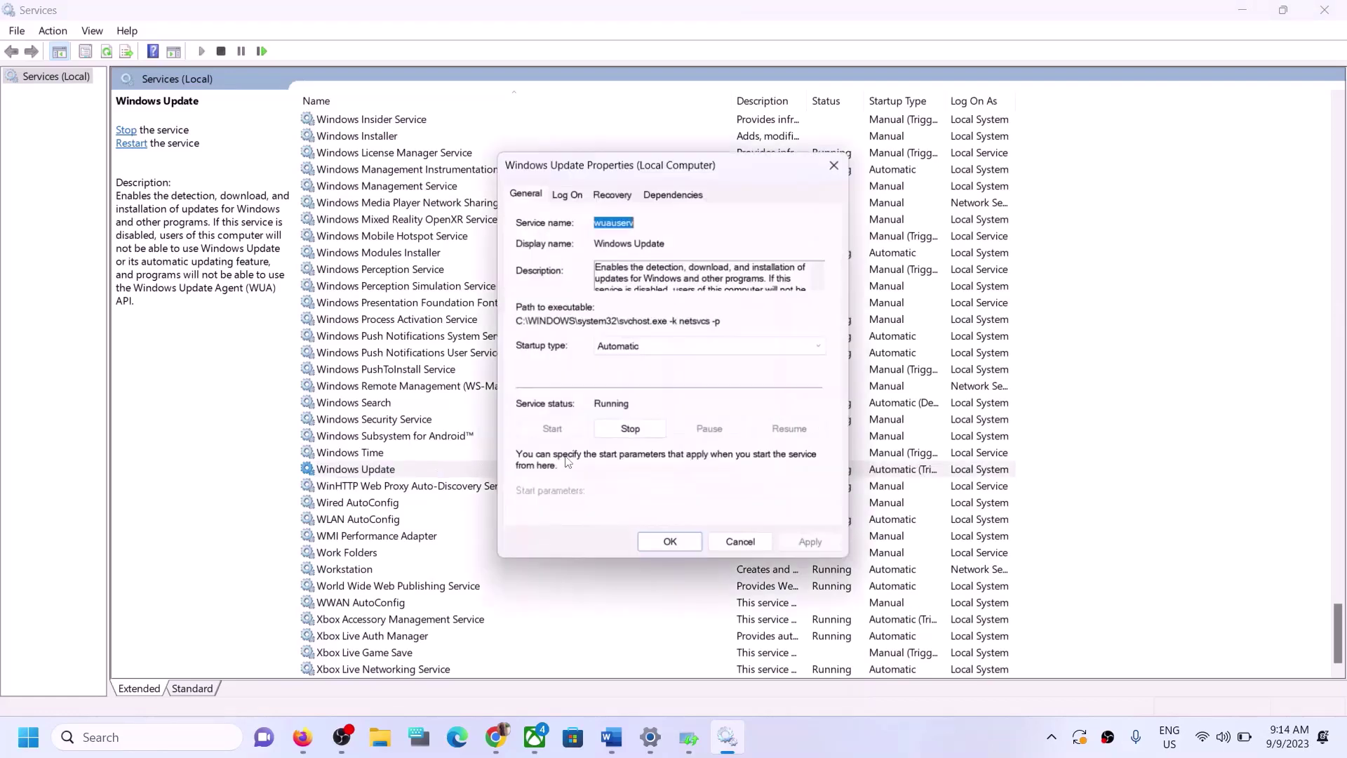
left_click(653, 347)
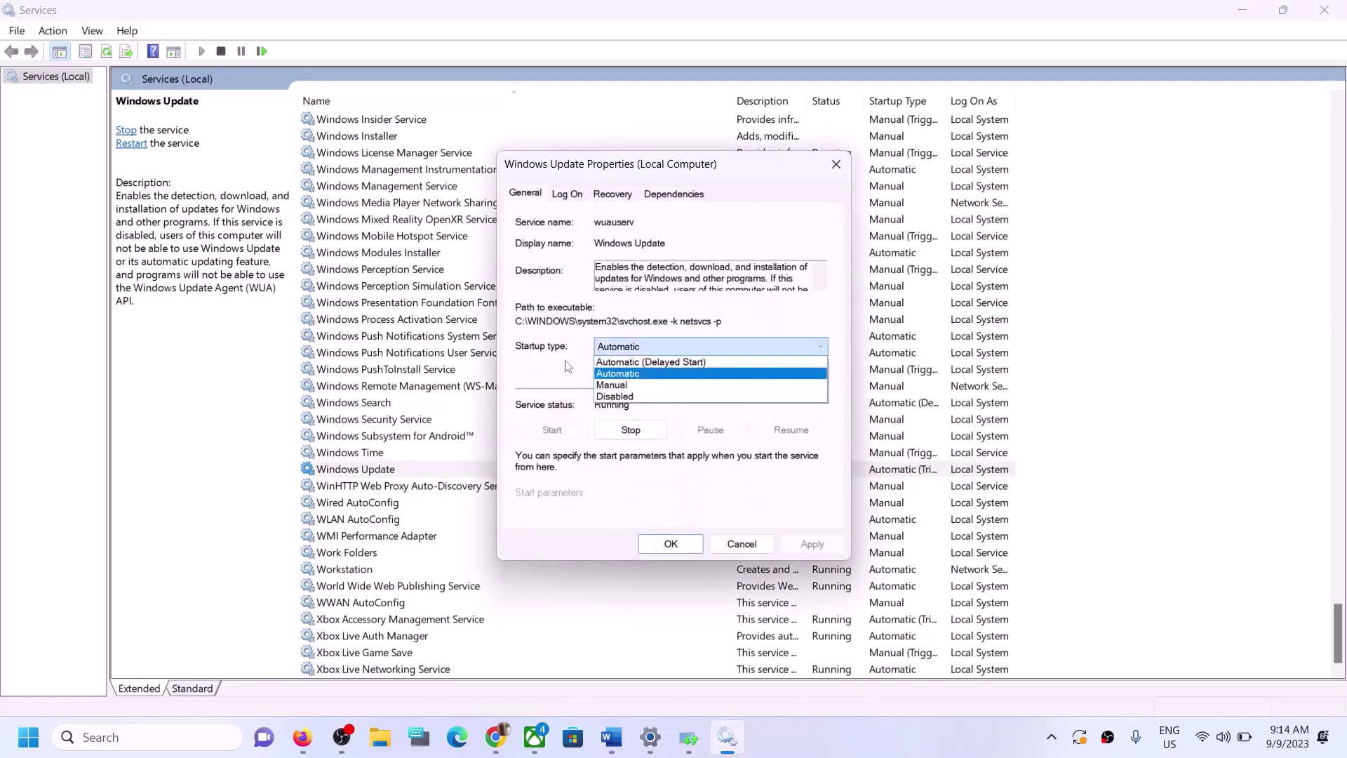
left_click(621, 373)
left_click(828, 552)
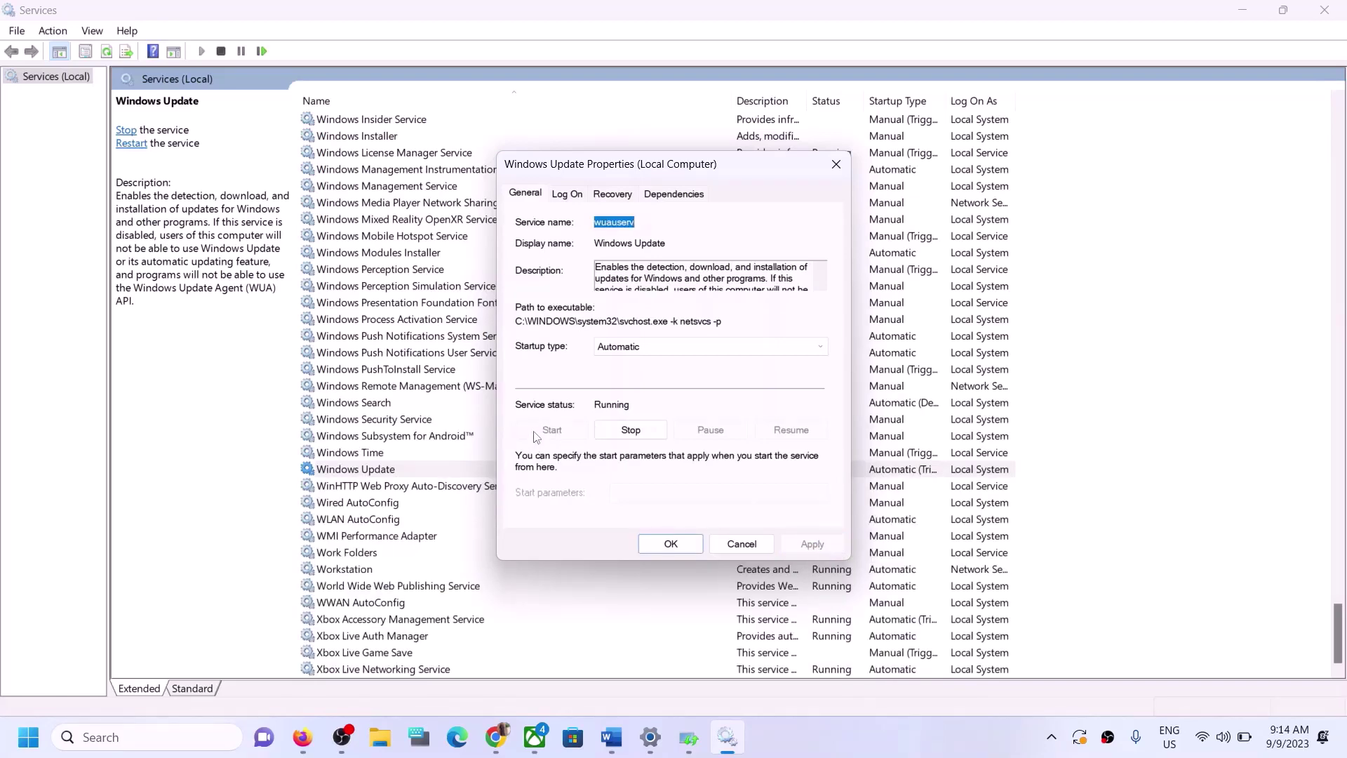
left_click(742, 544)
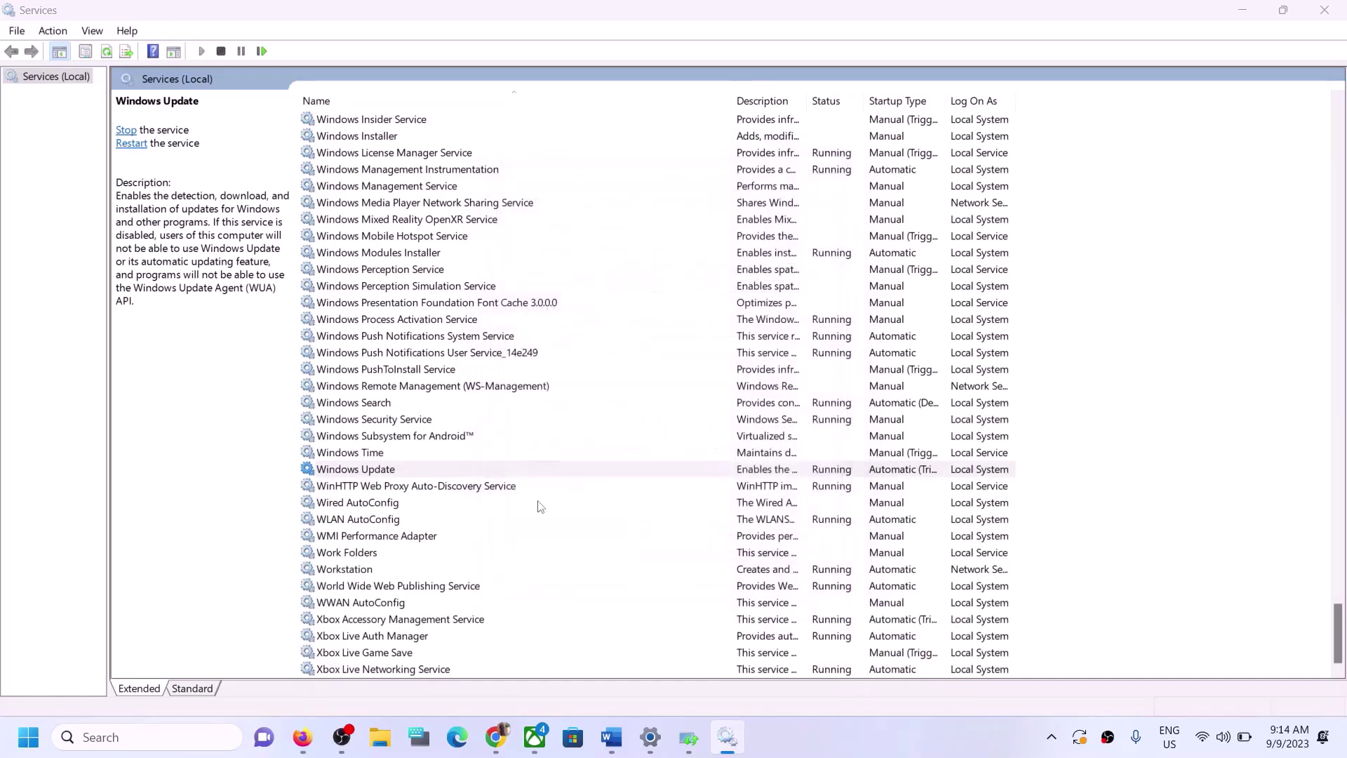
right_click(391, 465)
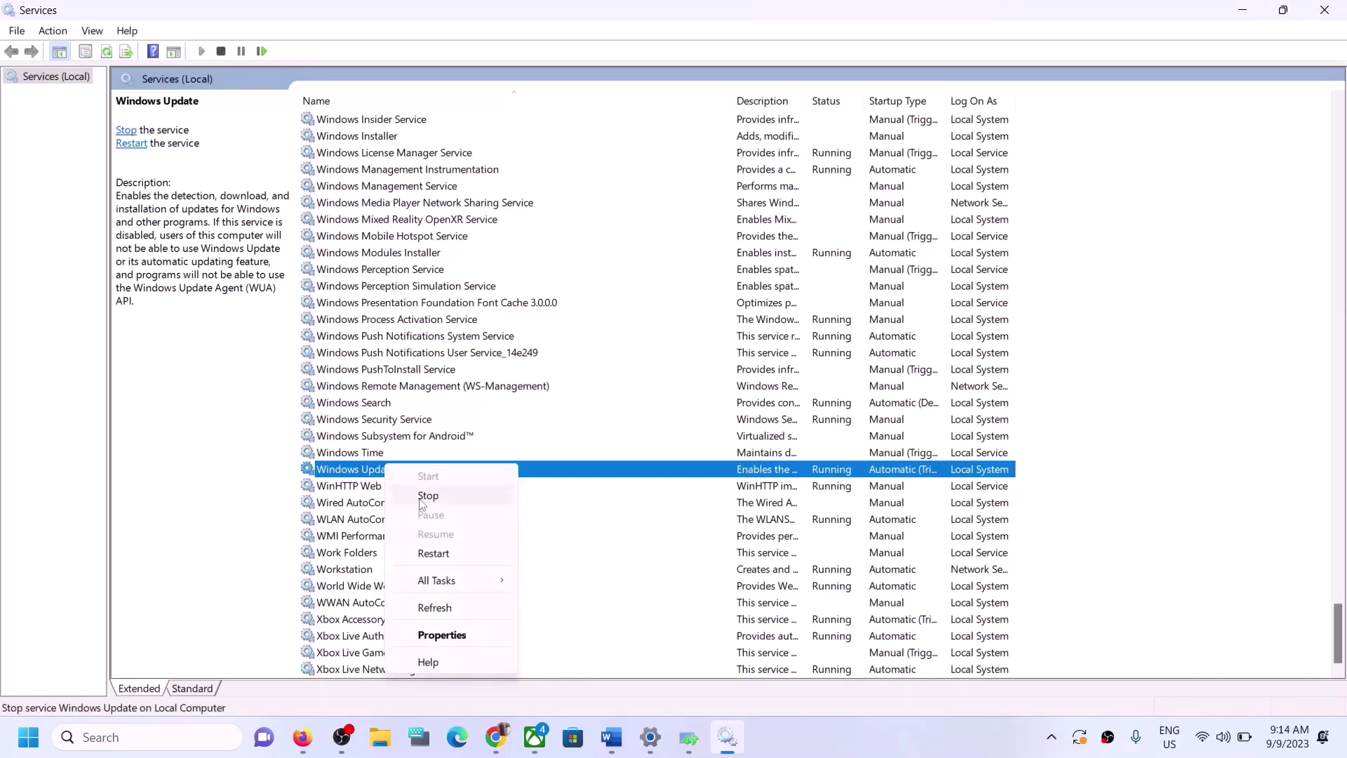
left_click(445, 554)
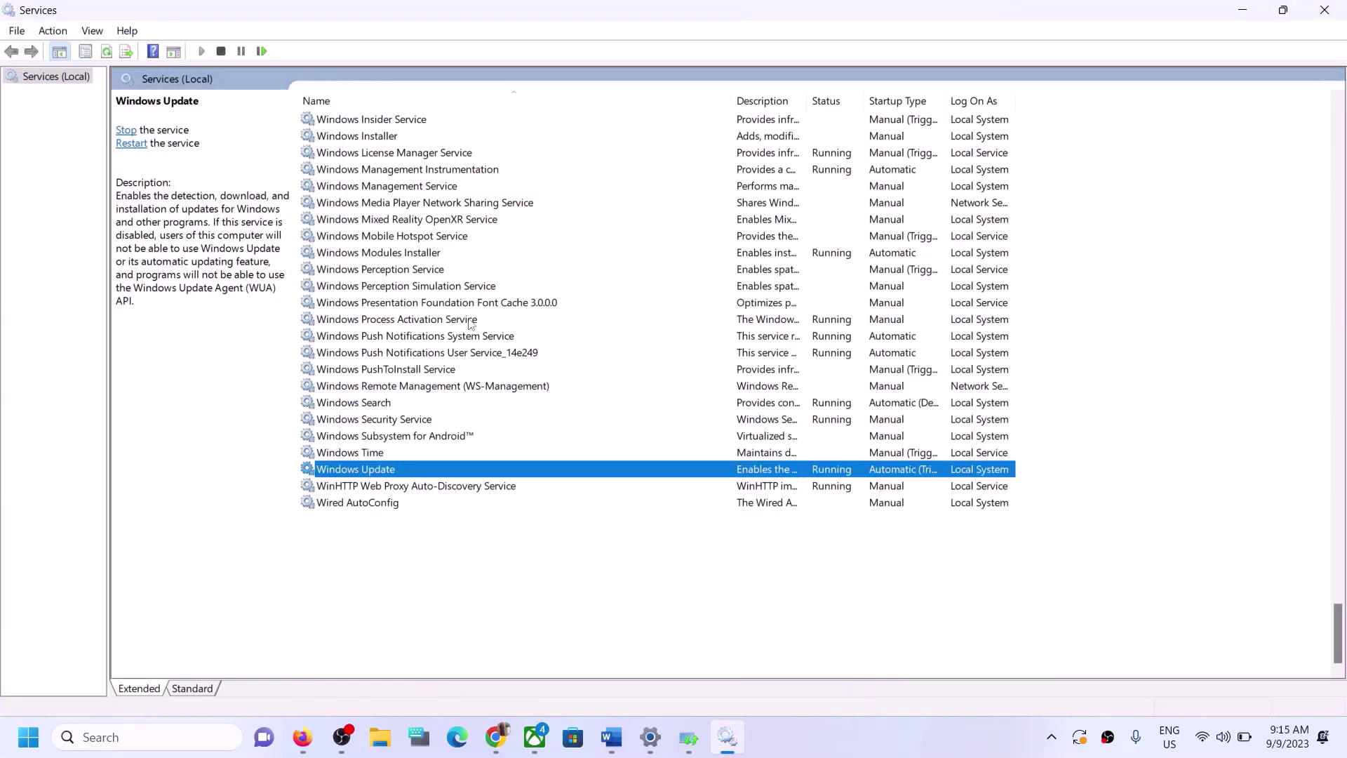
Set Background Intelligent Transfer Service startup to Automatic, save with OK, and restart the service
left_click(430, 386)
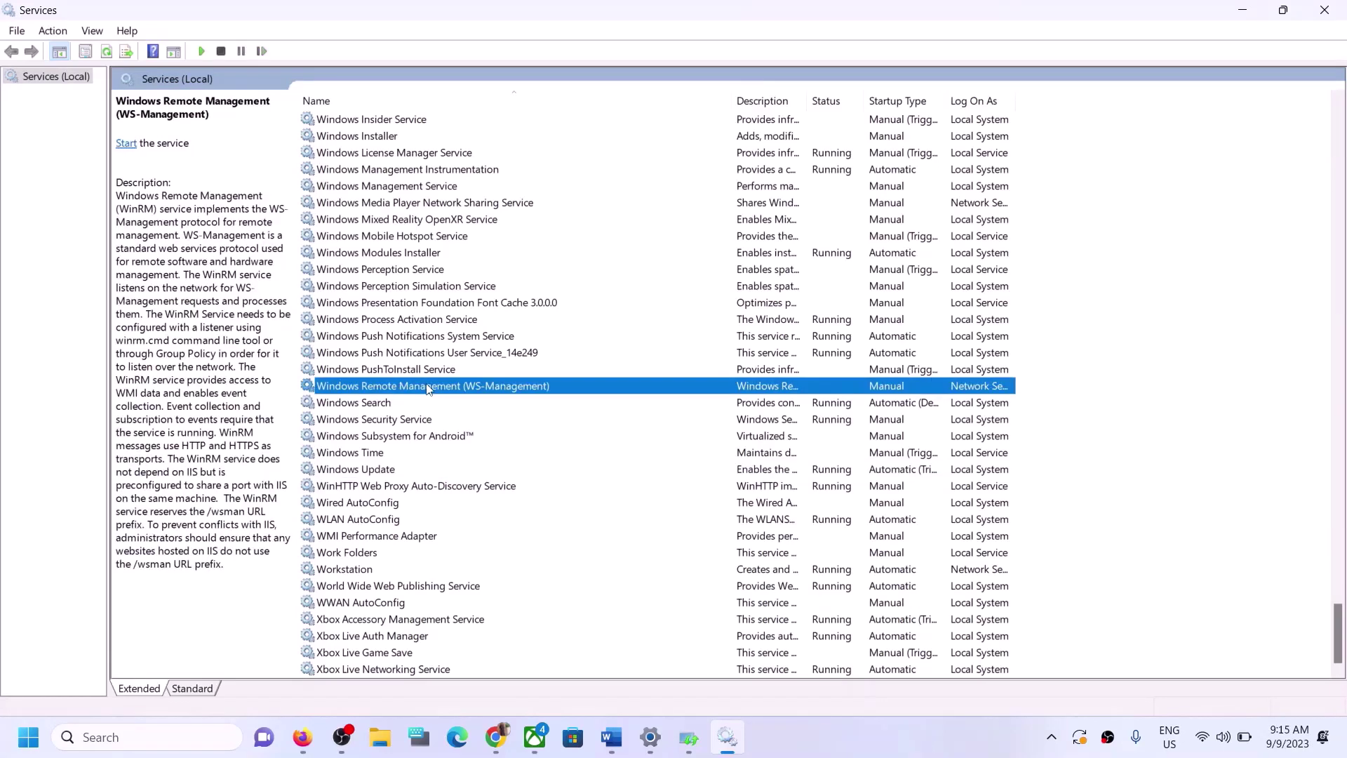
key("b")
scroll(561, 331, "up", 3)
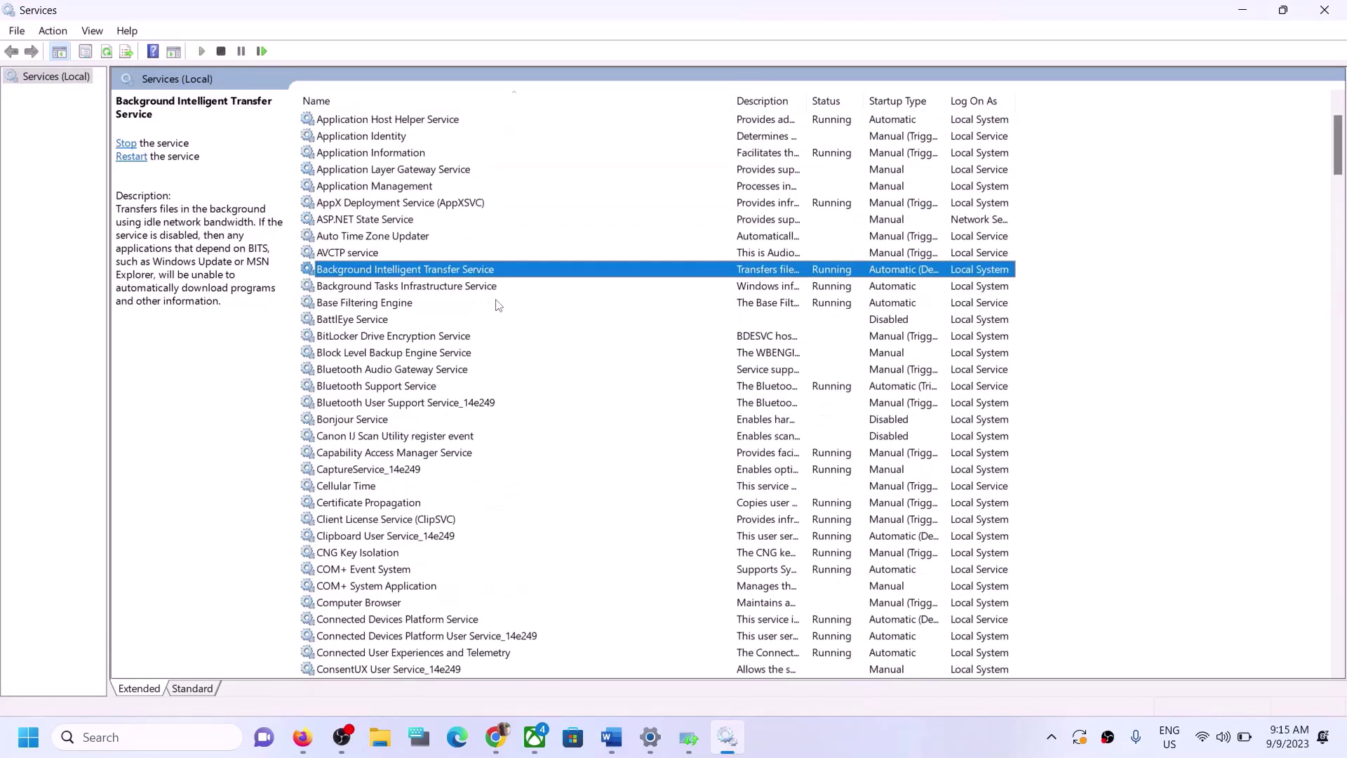
double_click(460, 272)
left_click(641, 346)
left_click(640, 378)
key("Tab")
key("Tab")
key("Tab")
key("Tab")
key("Tab")
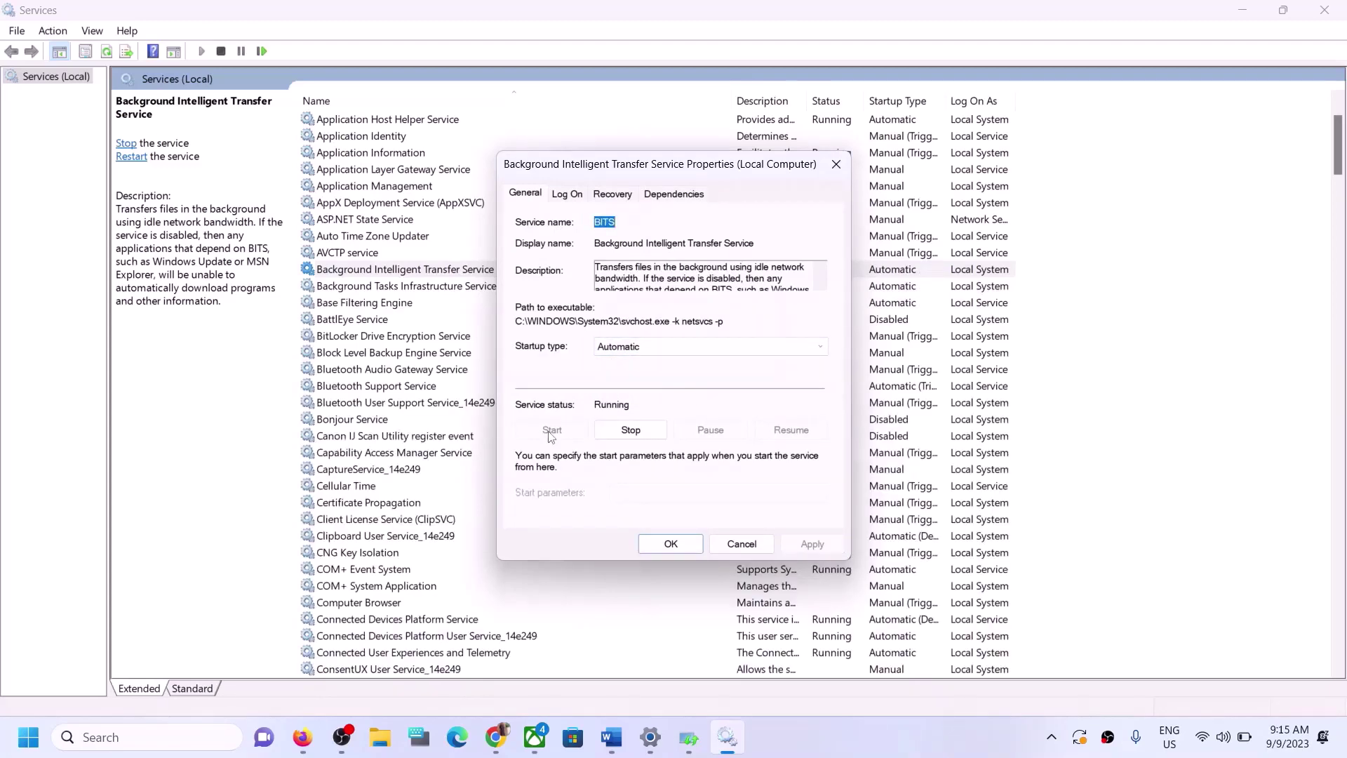
left_click(664, 546)
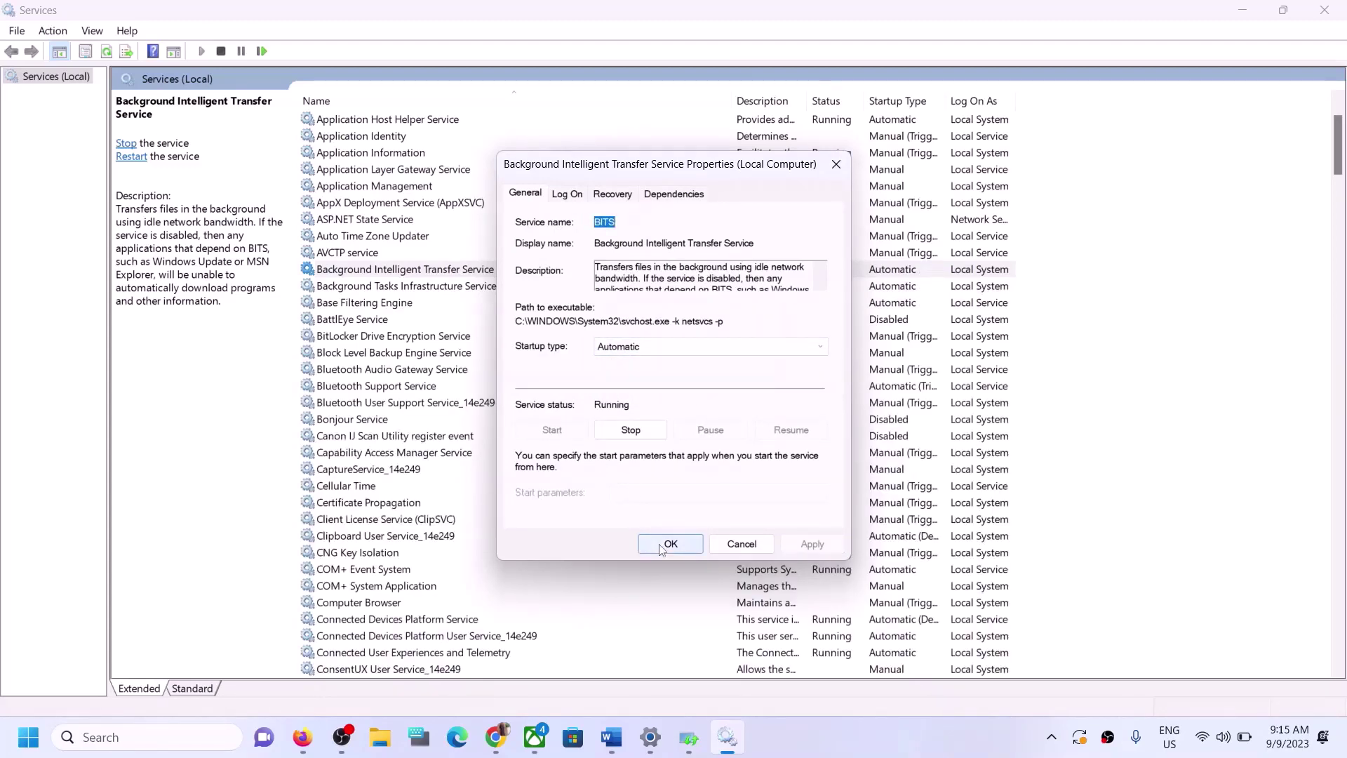
right_click(494, 275)
left_click(566, 359)
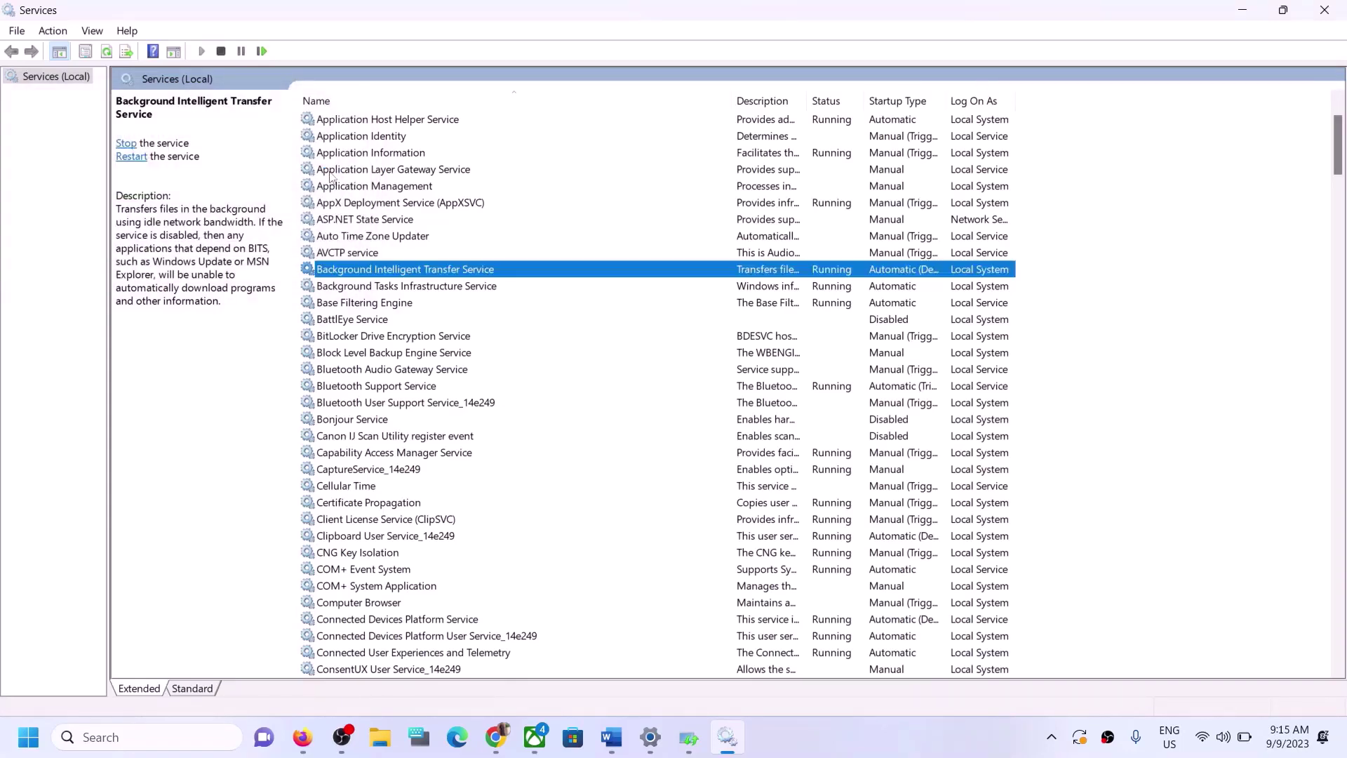
Select the Step 3 Windows 11 download link in the Word notes and open a new Chrome window
left_click(612, 737)
scroll(481, 470, "down", 3)
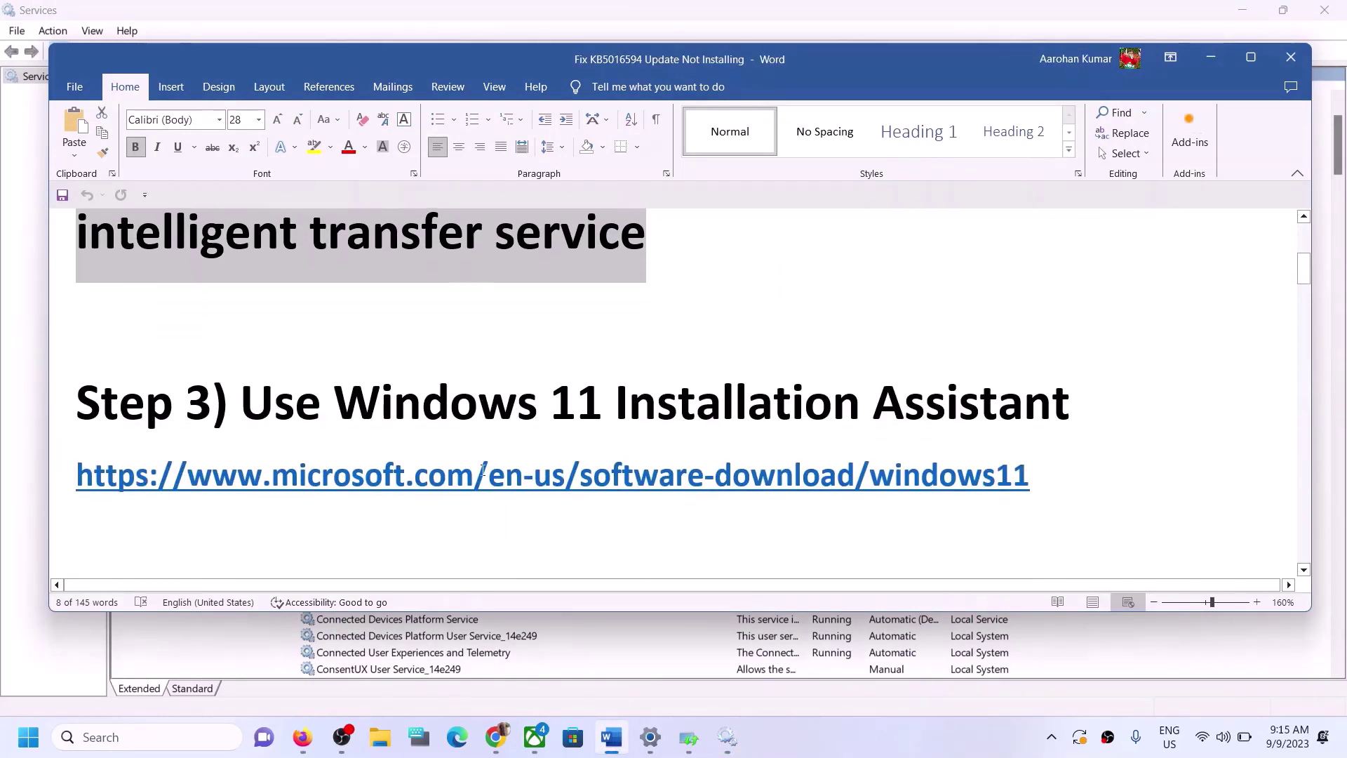
left_click_drag(255, 403, 1080, 411)
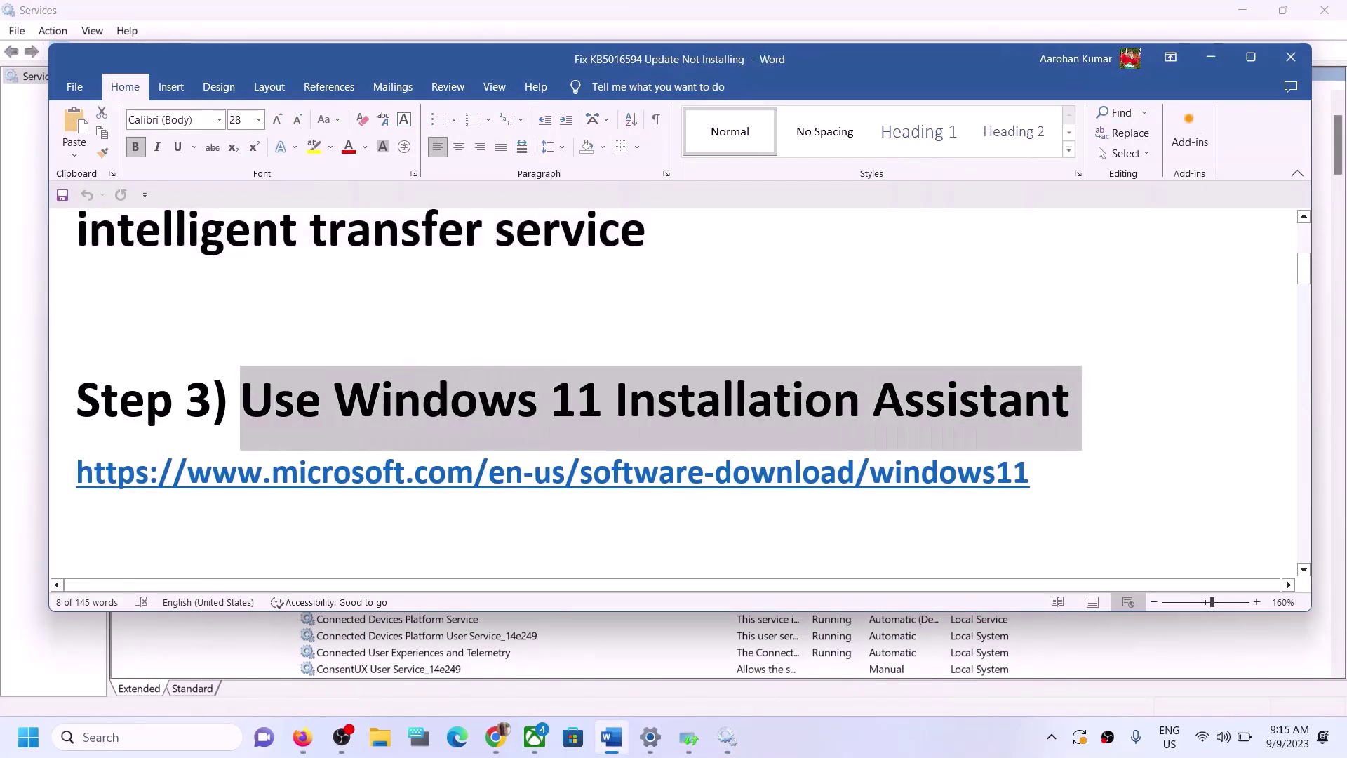
triple_click(1045, 476)
key("ctrl+c")
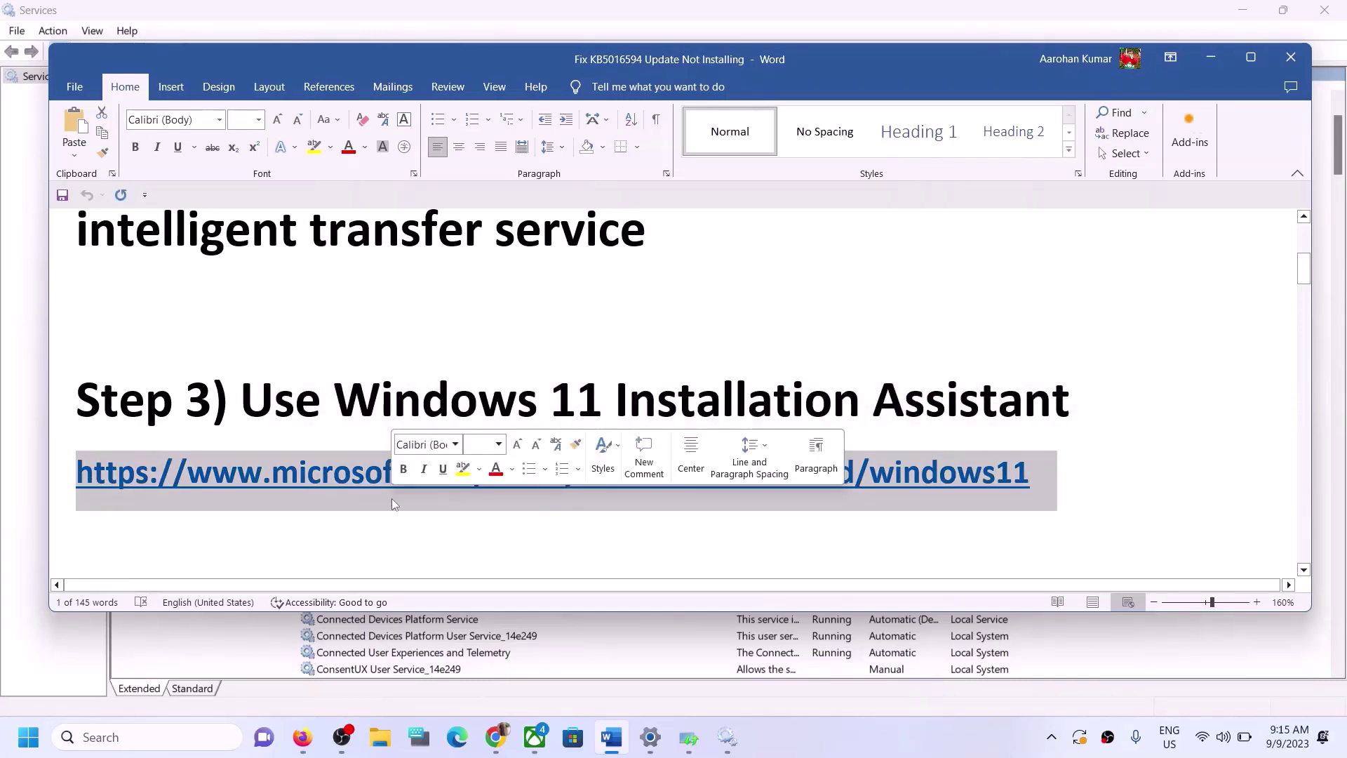
right_click(490, 744)
left_click(483, 635)
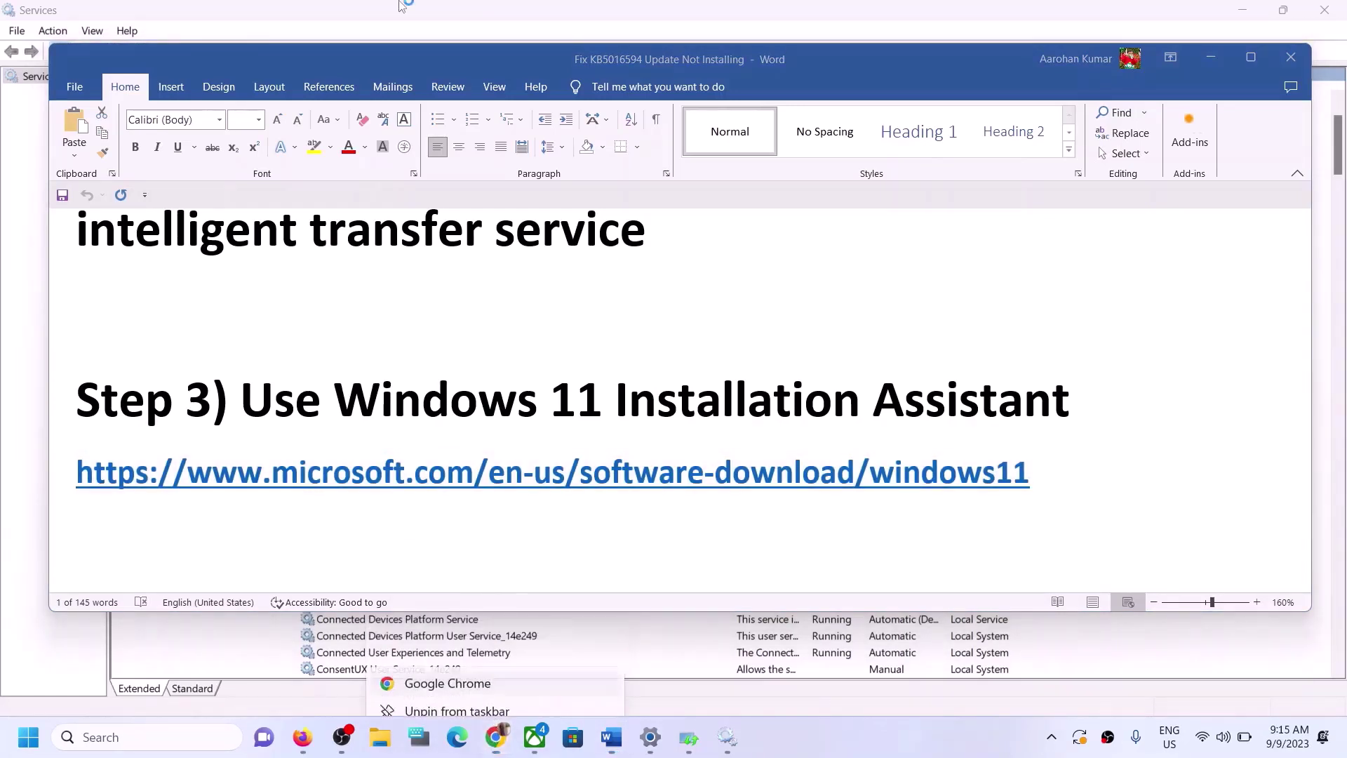
Open the pasted Download Windows 11 page in maximized Chrome and review the Installation Assistant requirements
left_click(678, 23)
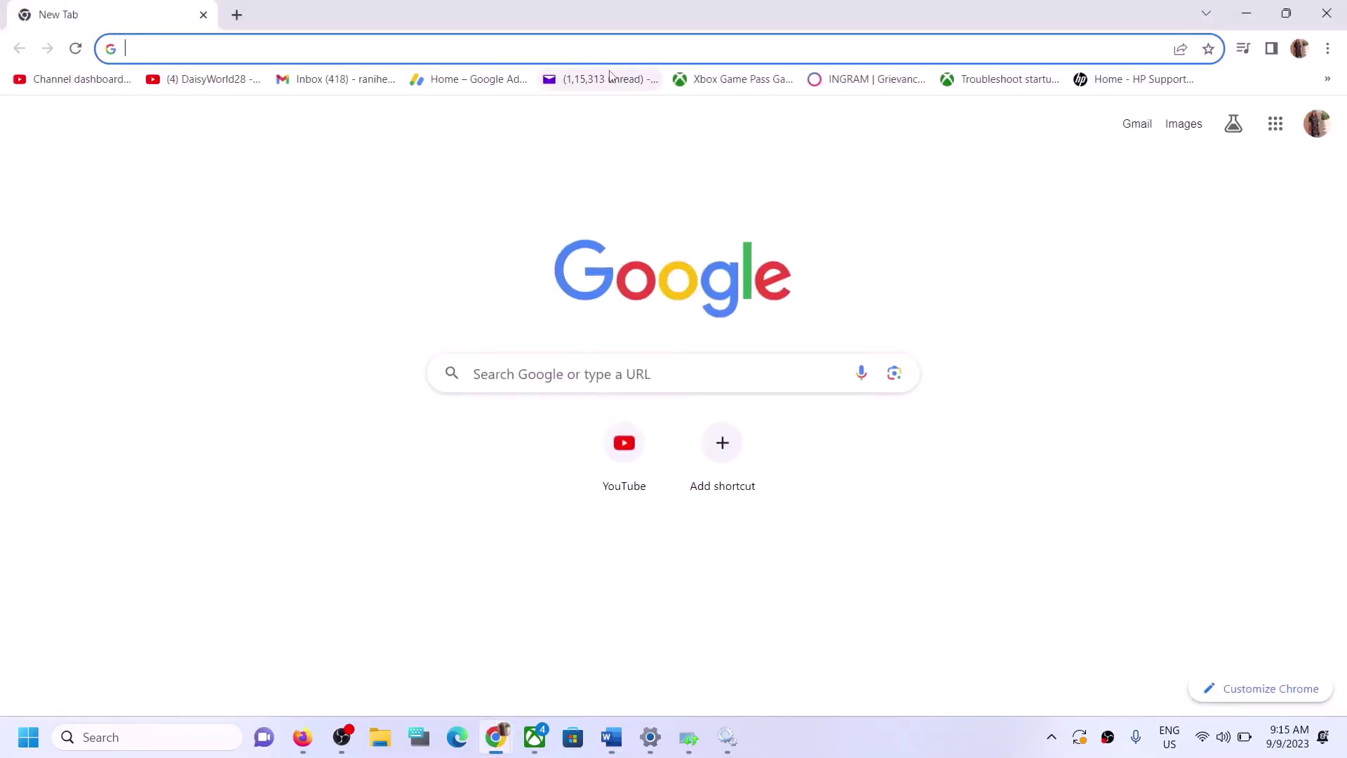
key("ctrl+v")
key("Return")
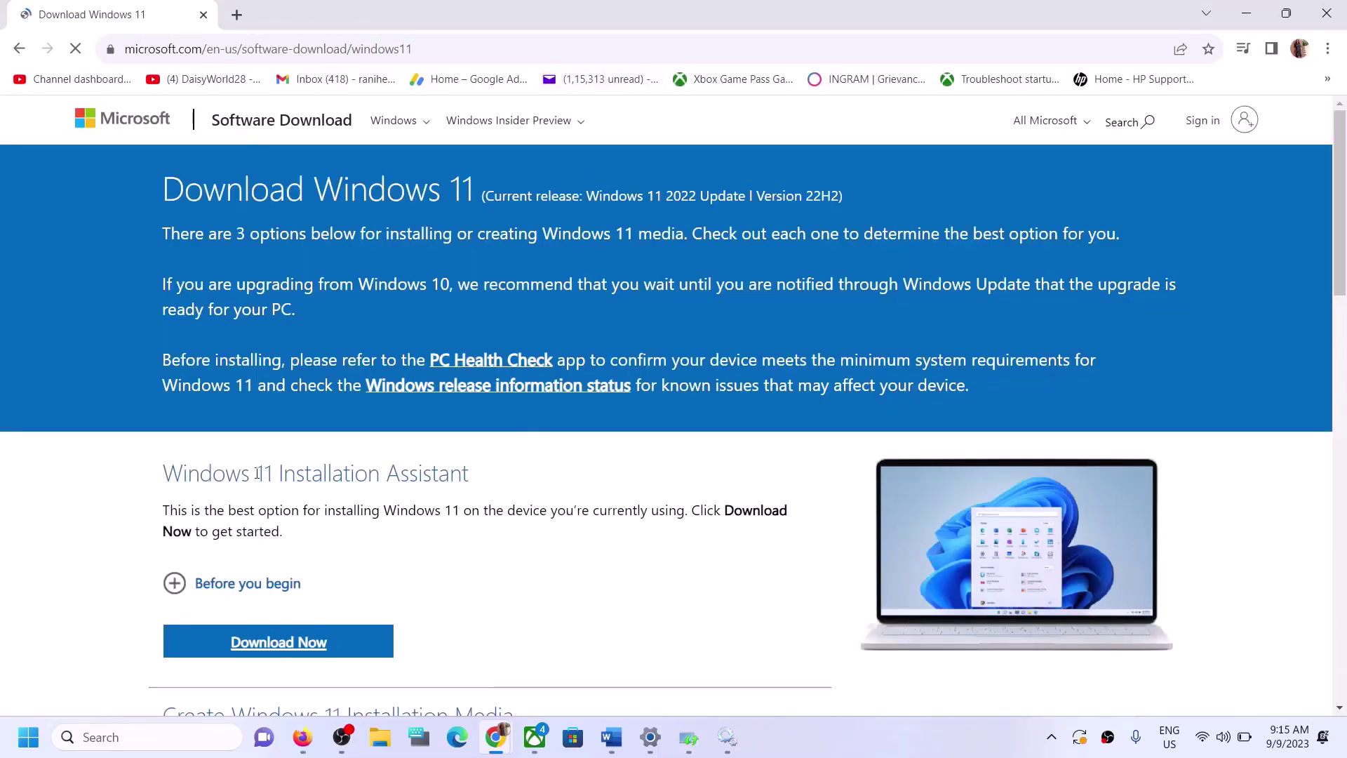
left_click_drag(184, 476, 400, 516)
scroll(364, 490, "down", 3)
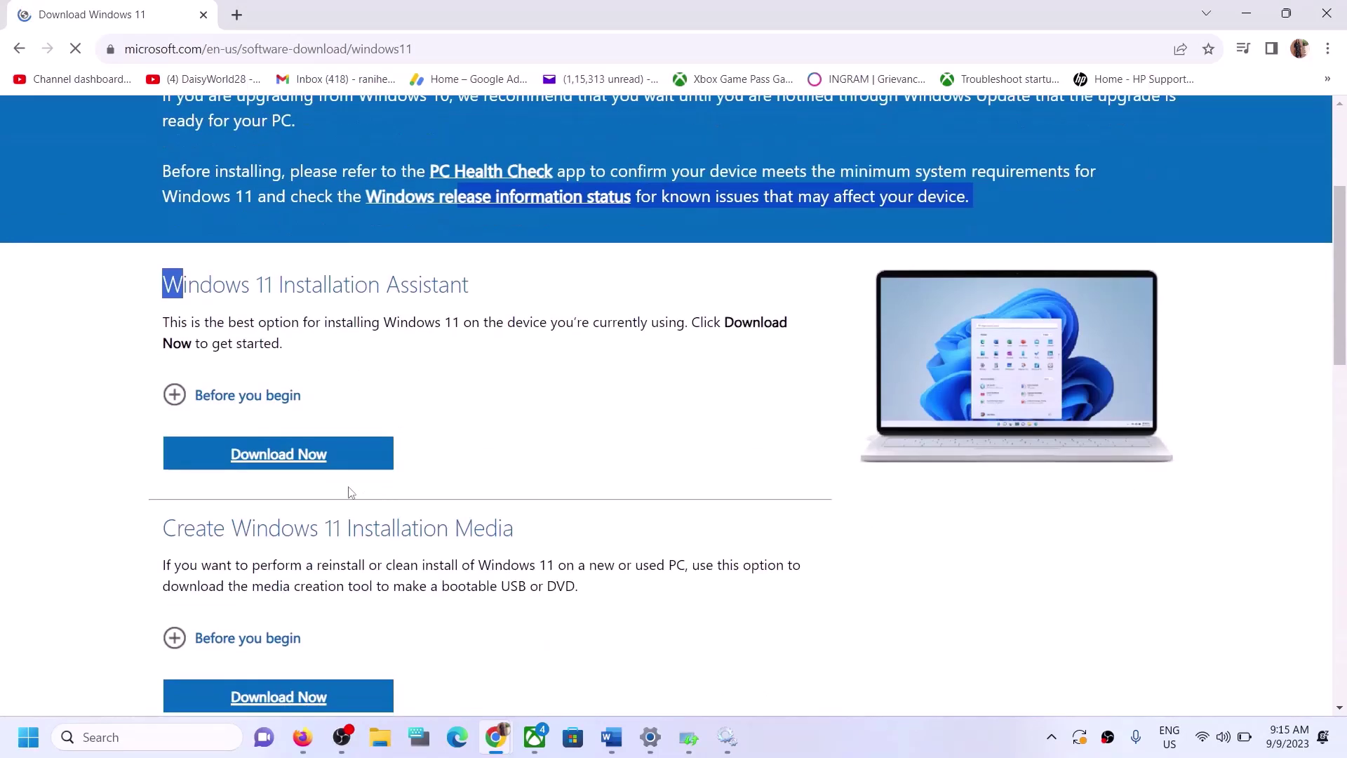
left_click(414, 406)
scroll(288, 393, "down", 1)
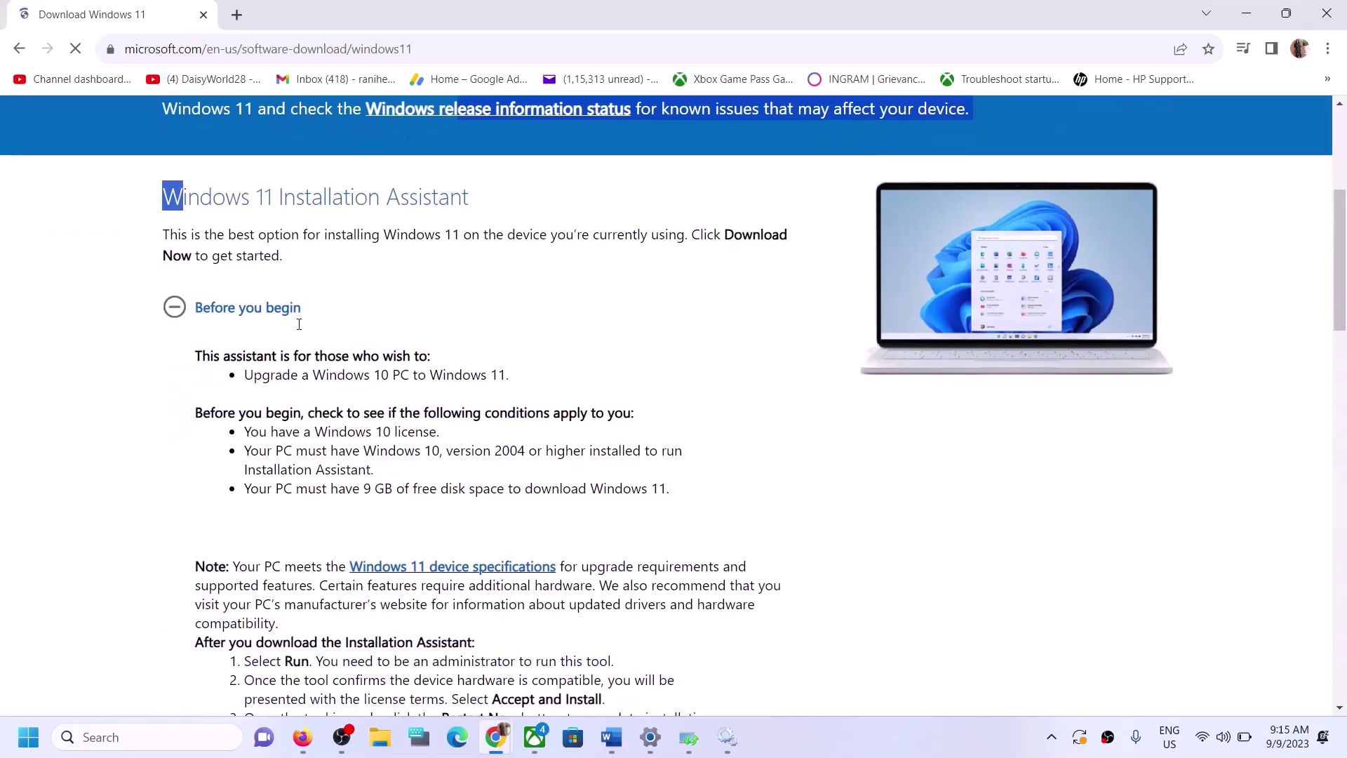
scroll(355, 375, "down", 12)
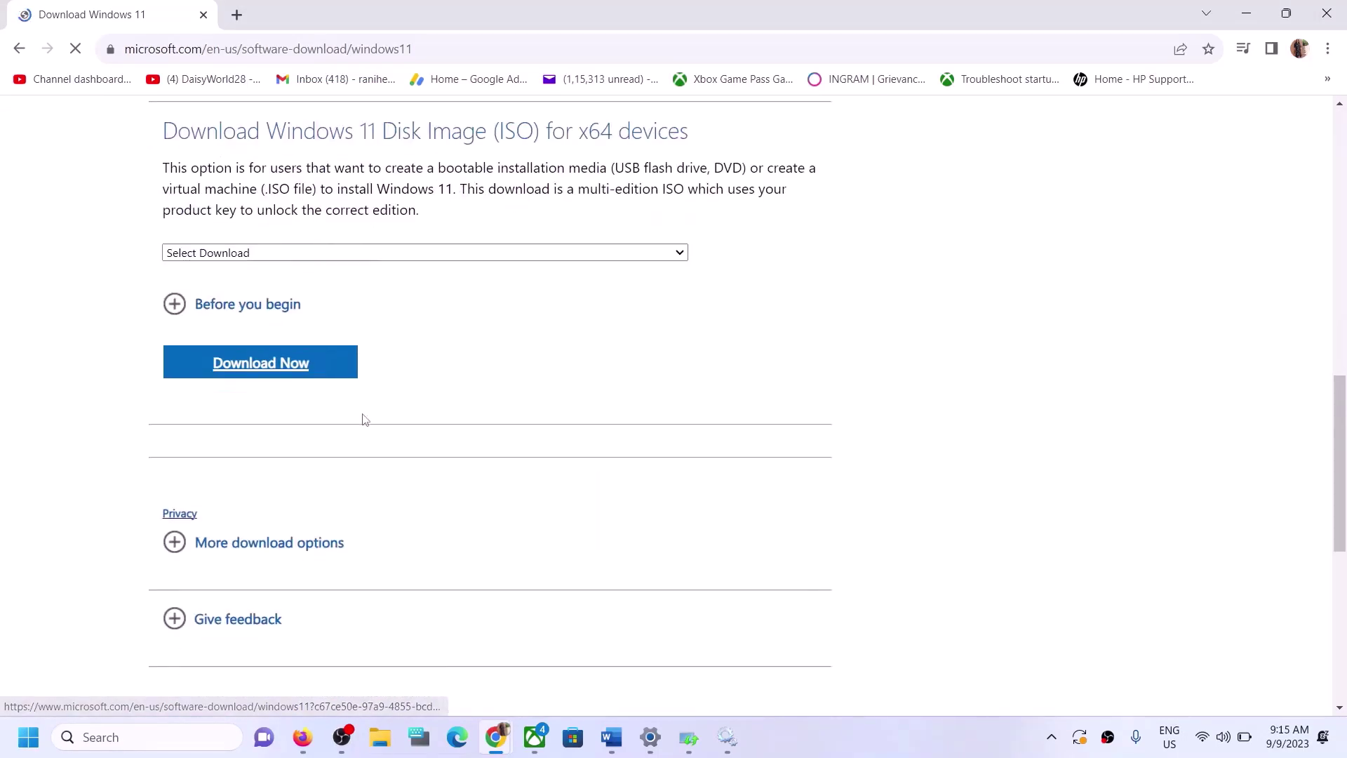
scroll(362, 384, "up", 8)
Download Windows11InstallationAssistant.exe with Download Now and run it
left_click(279, 404)
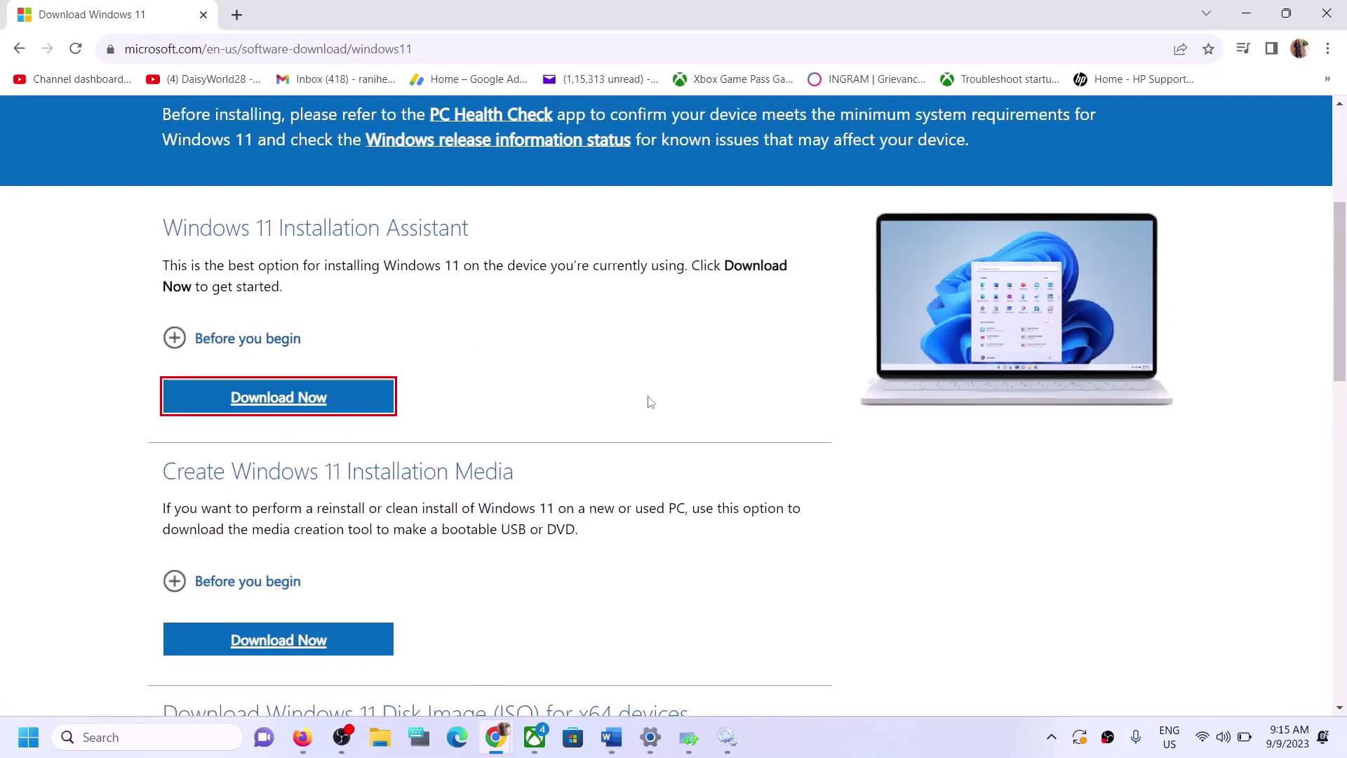
left_click(277, 395)
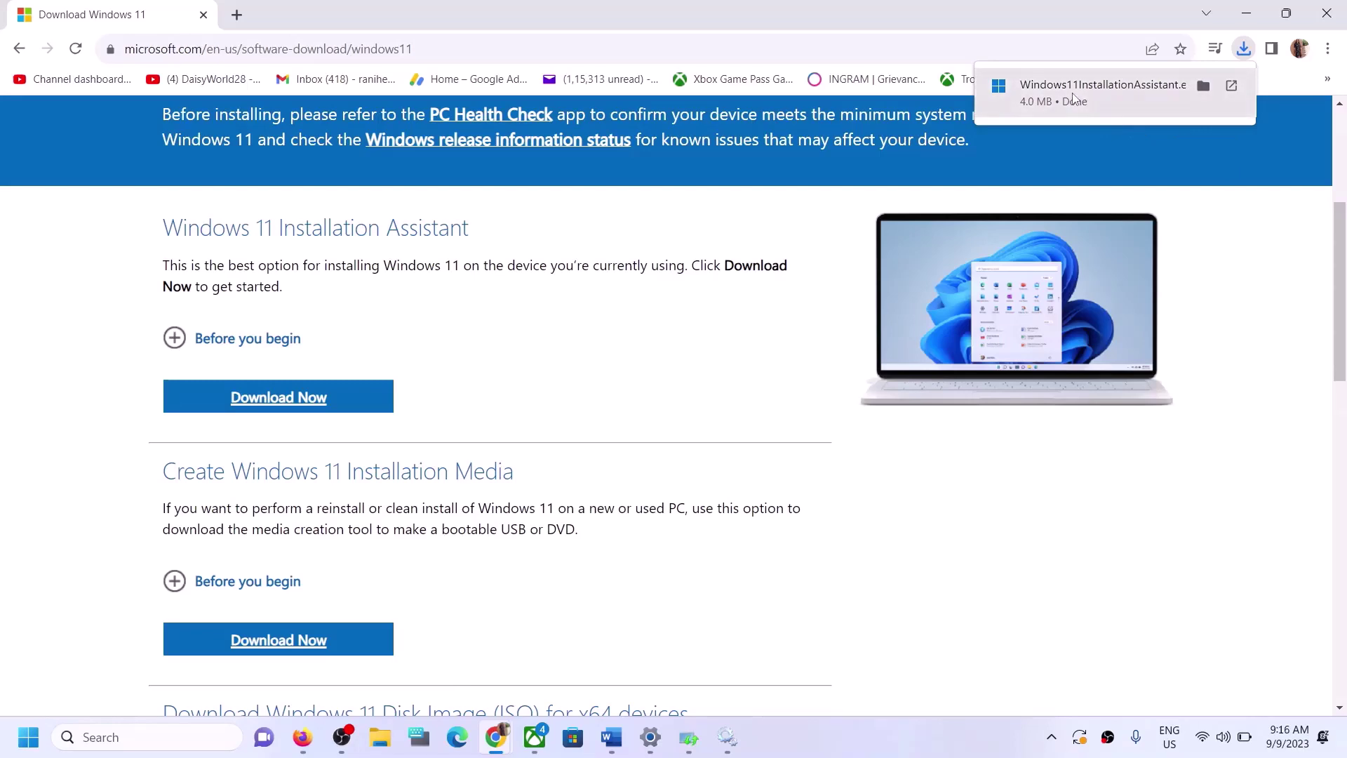
left_click(1086, 99)
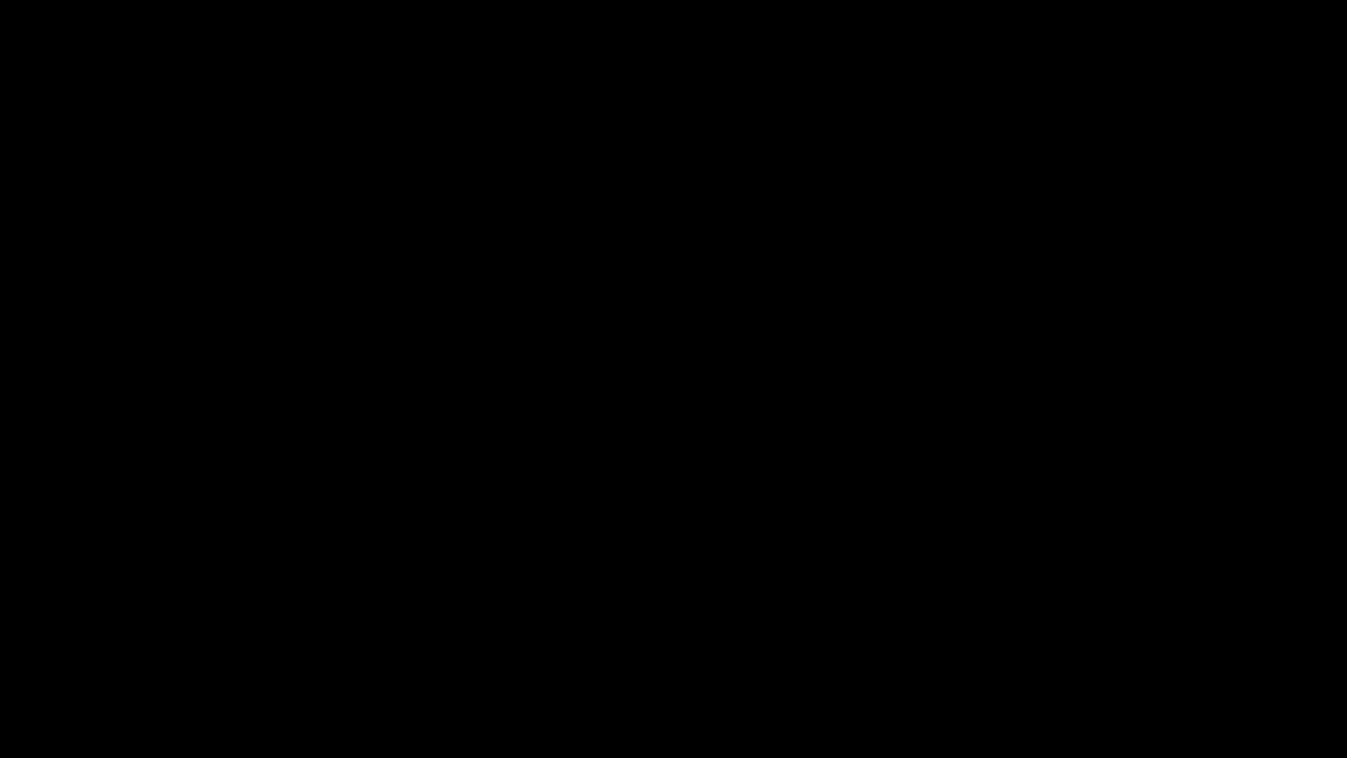
Allow the Installation Assistant through UAC and choose Accept and install
left_click(619, 518)
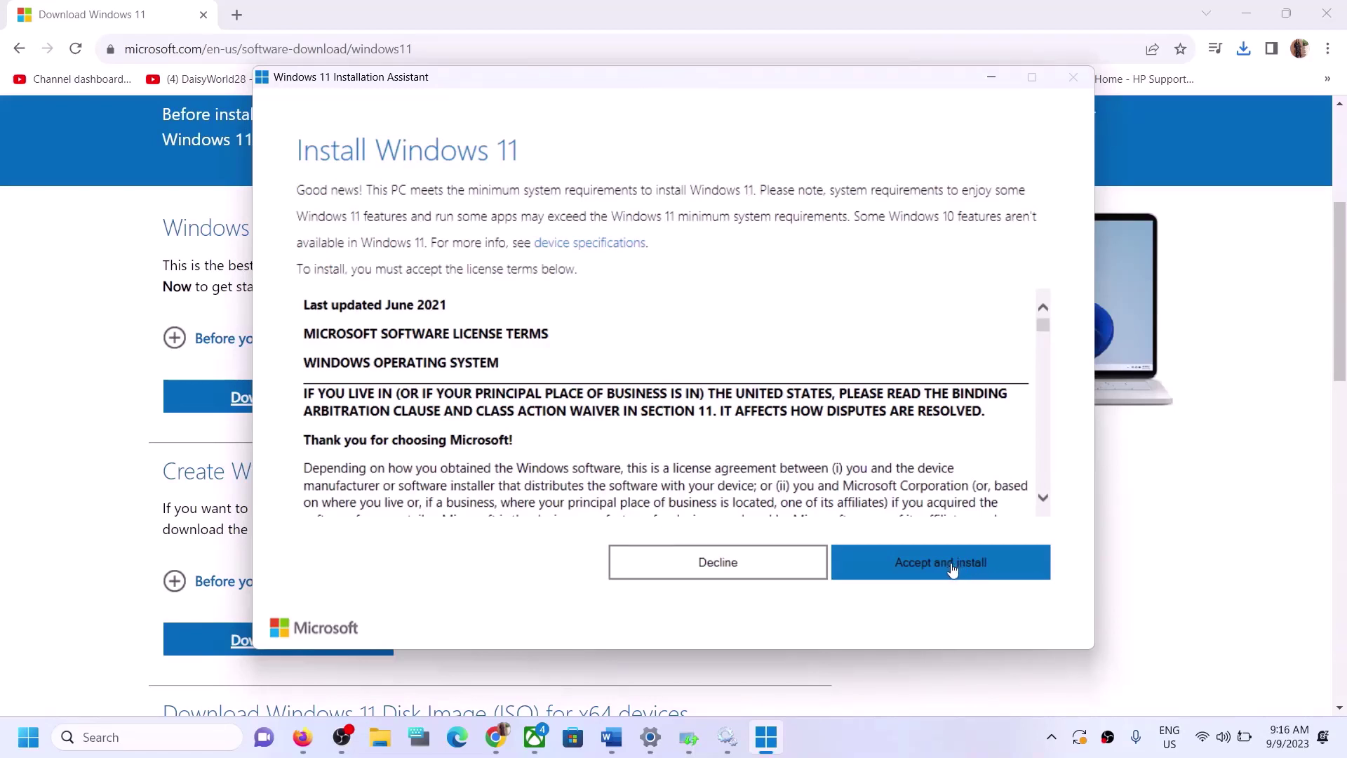
left_click(953, 569)
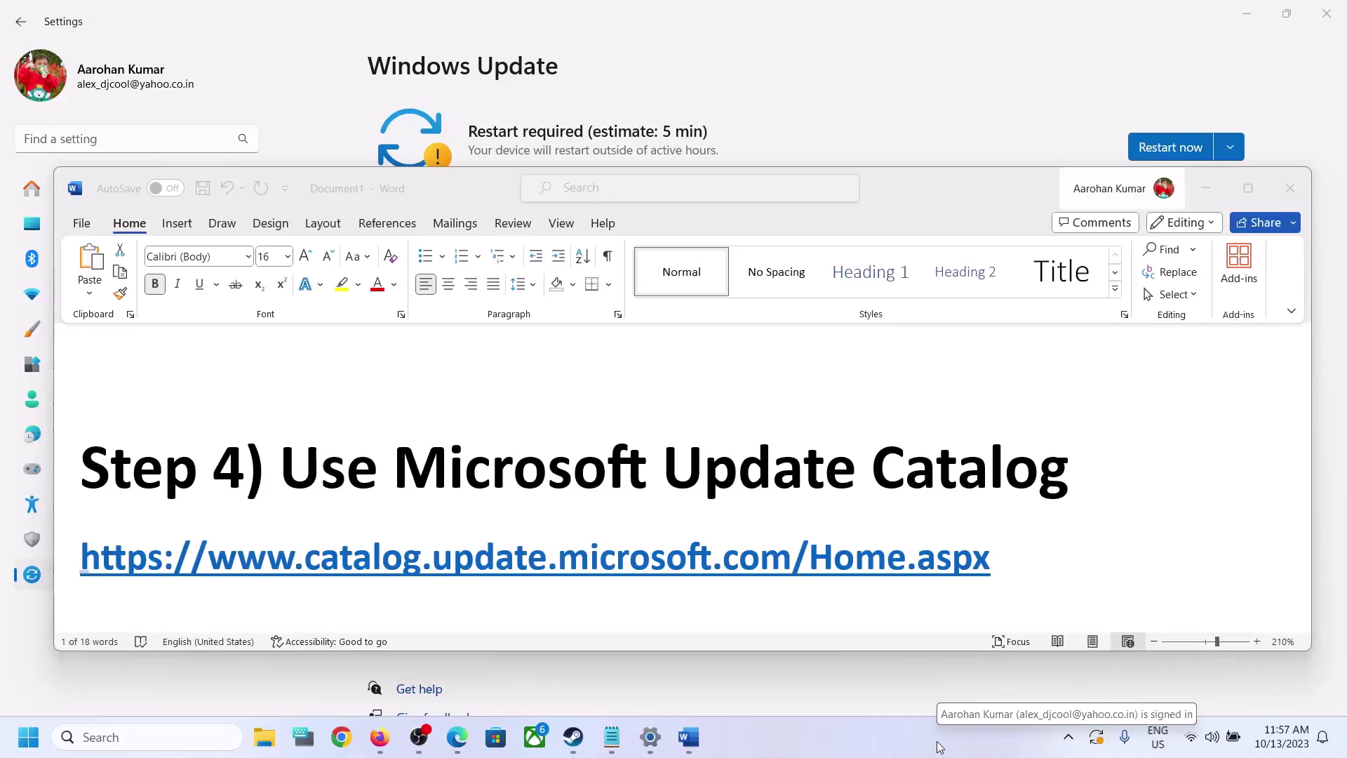
Open the Step 4 Microsoft Update Catalog link in Chrome, then bring Windows Update settings forward
left_click(1015, 565)
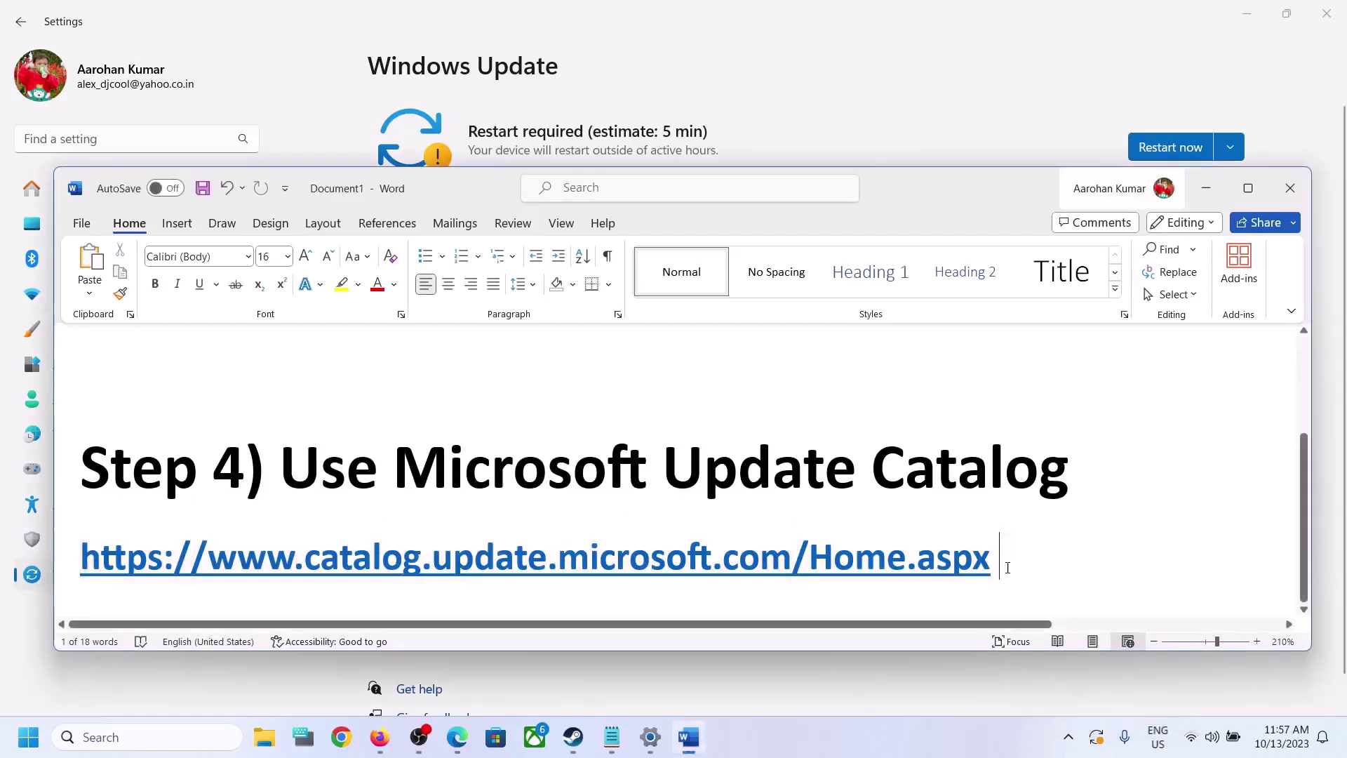
triple_click(1004, 557)
key("ctrl+c")
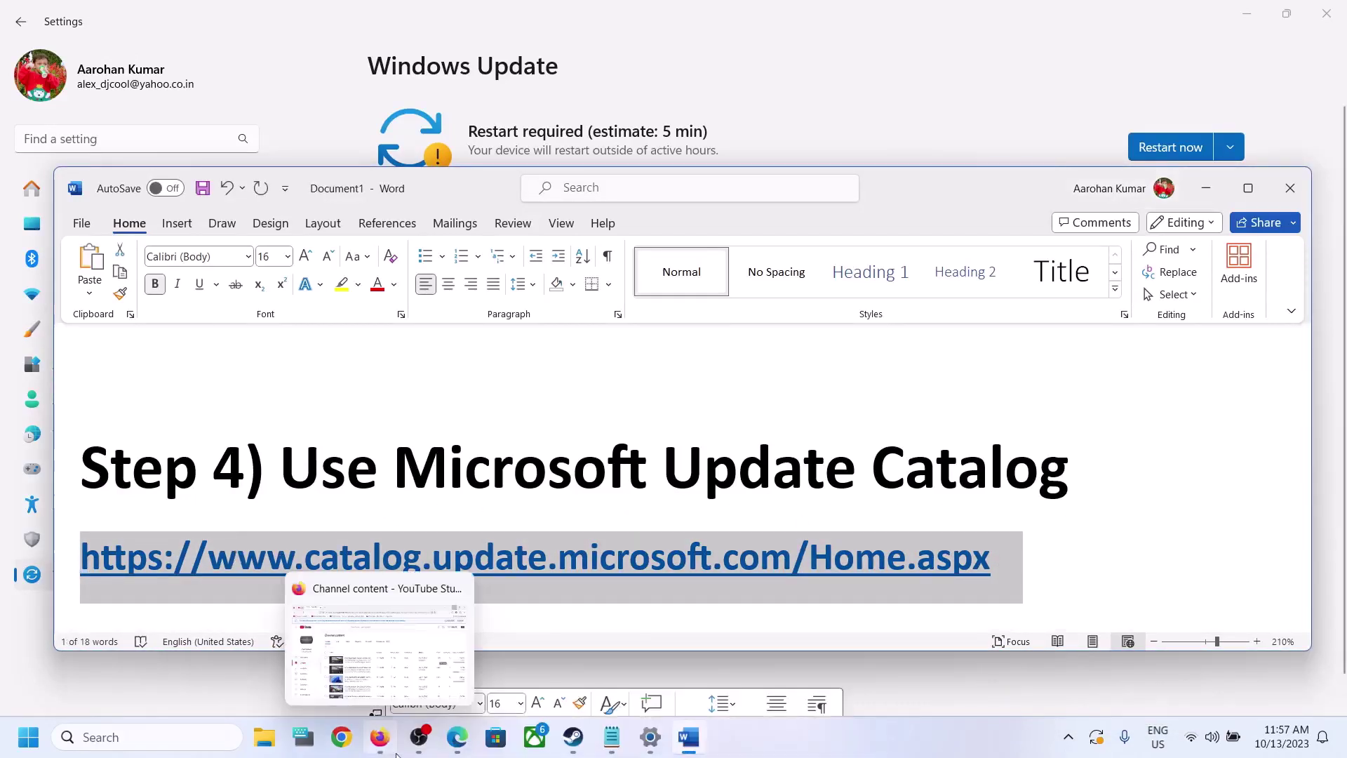
left_click(342, 737)
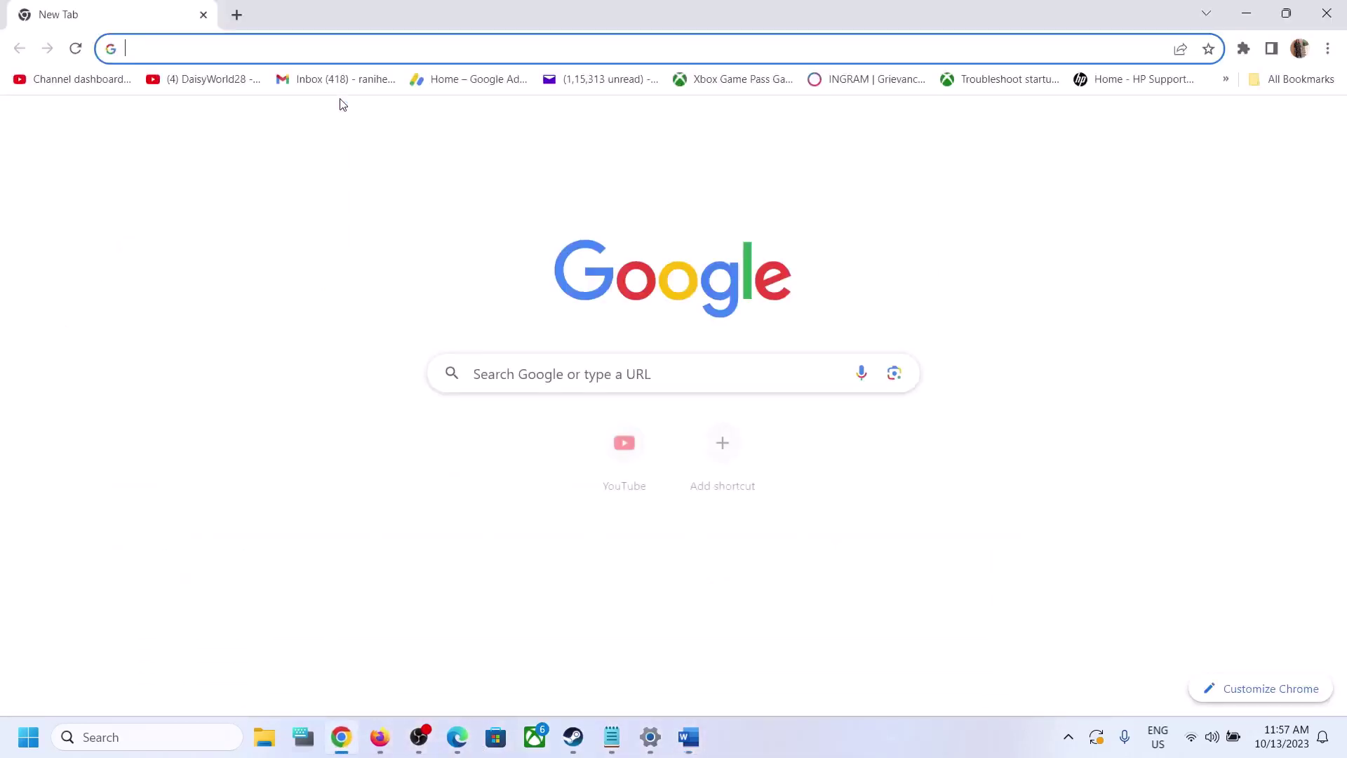
key("ctrl+v")
key("Return")
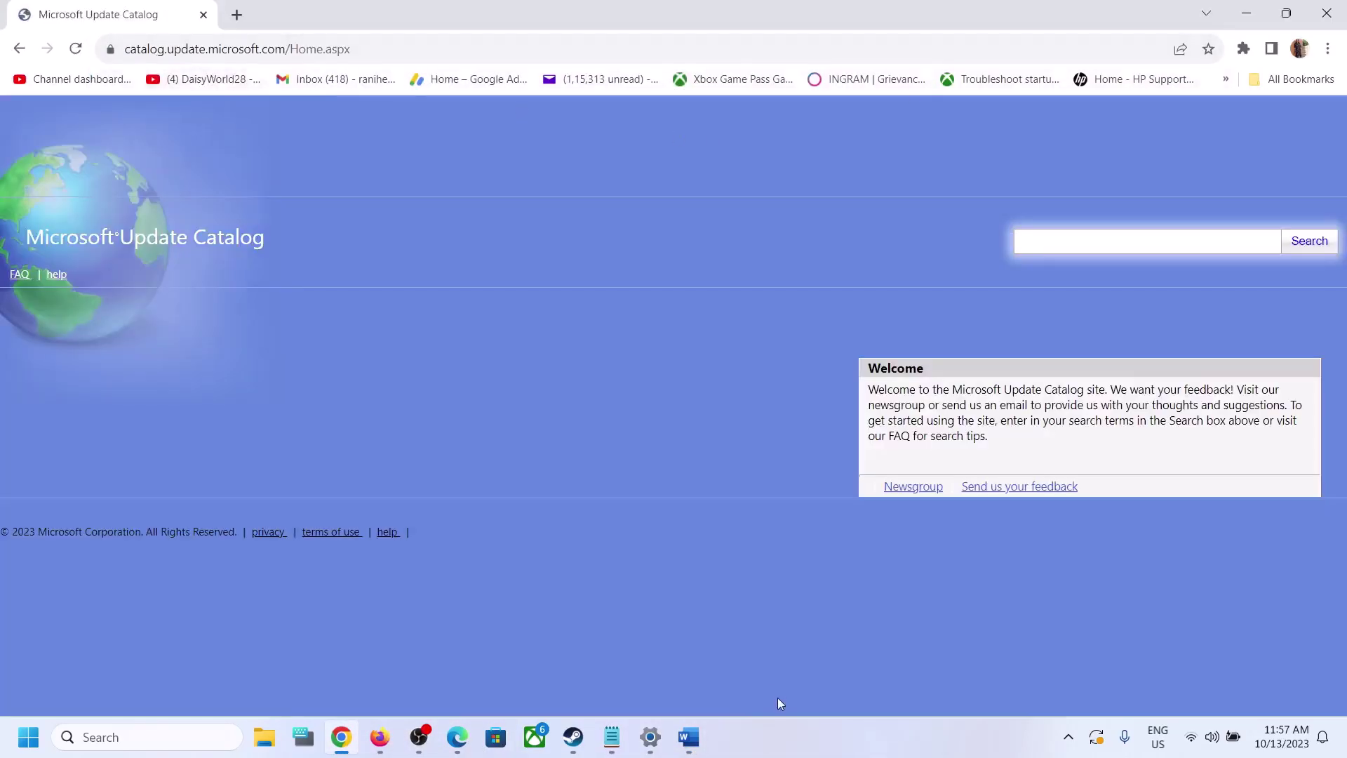
left_click(651, 737)
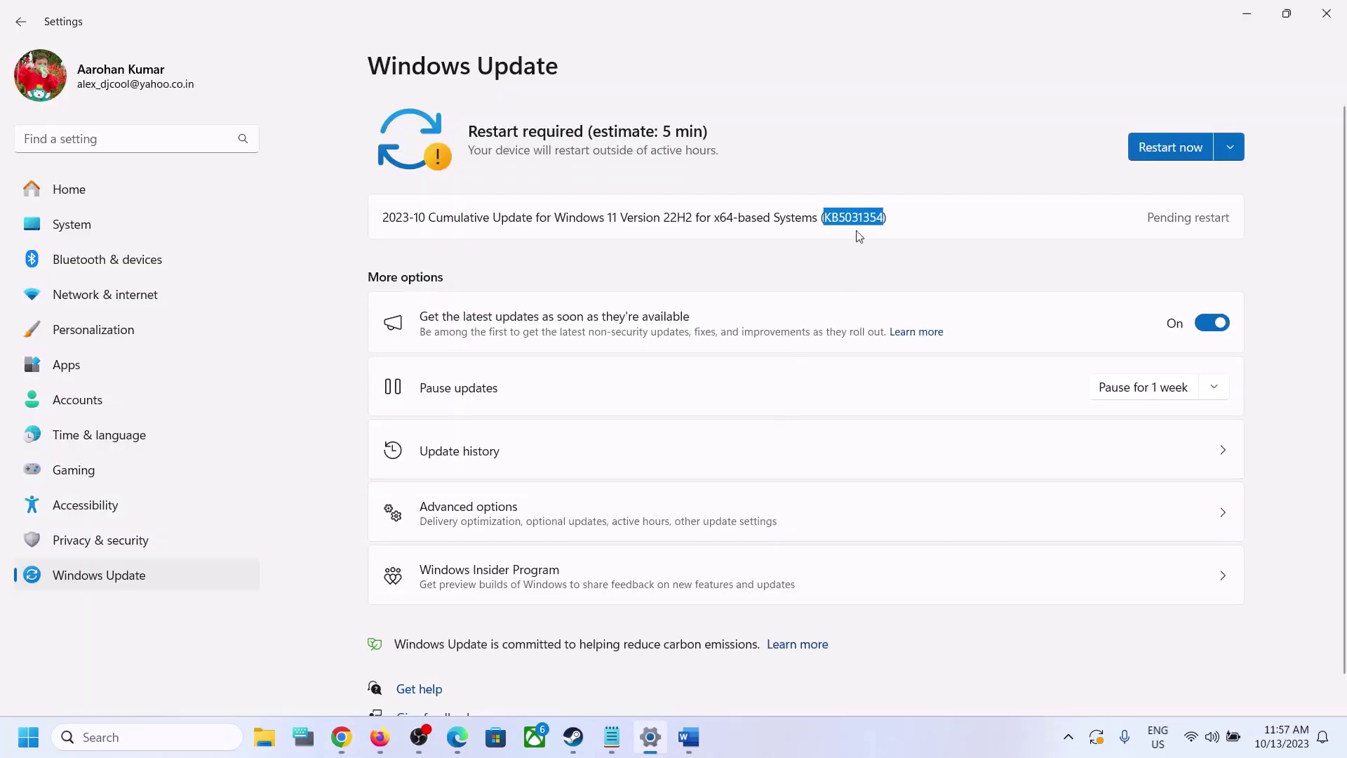
Search the Microsoft Update Catalog for KB5031354, listing 4 updates
key("alt+Tab")
type("KB5031354")
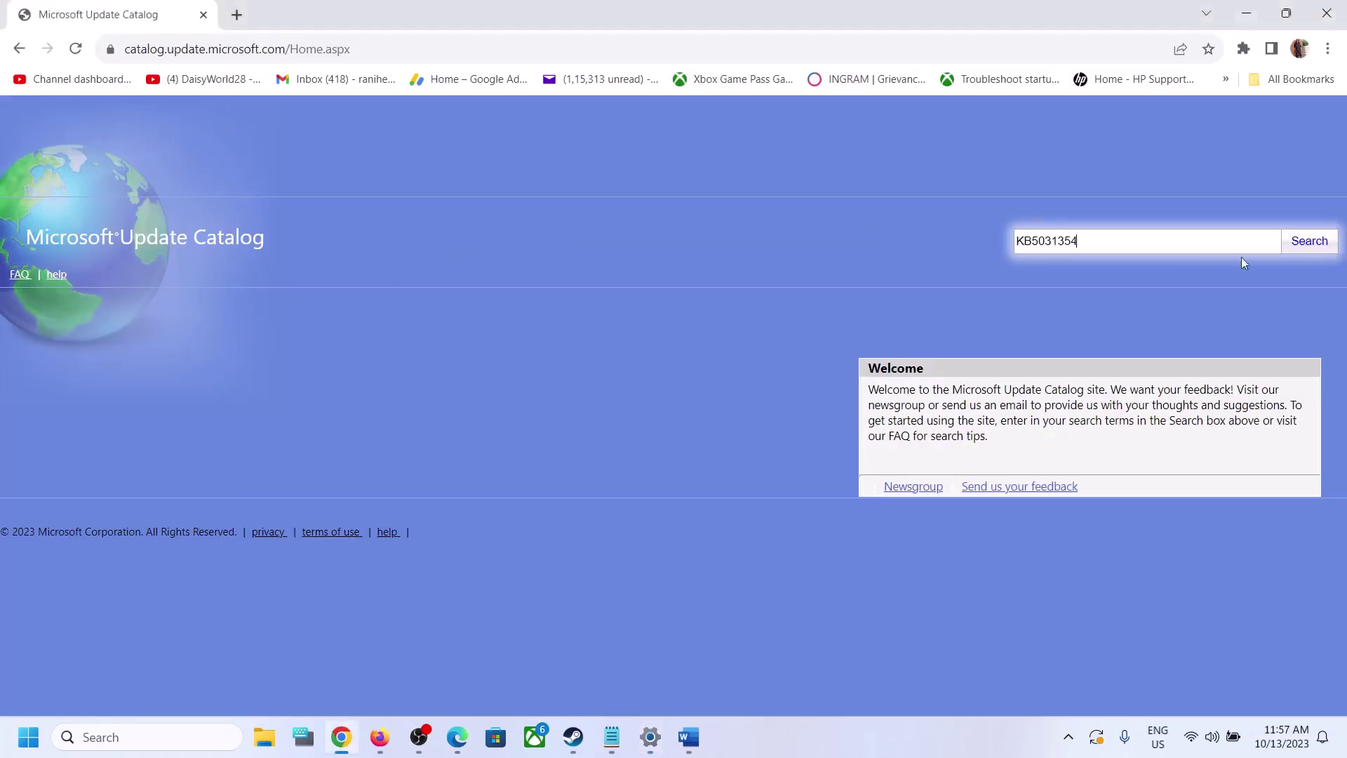
left_click(1310, 244)
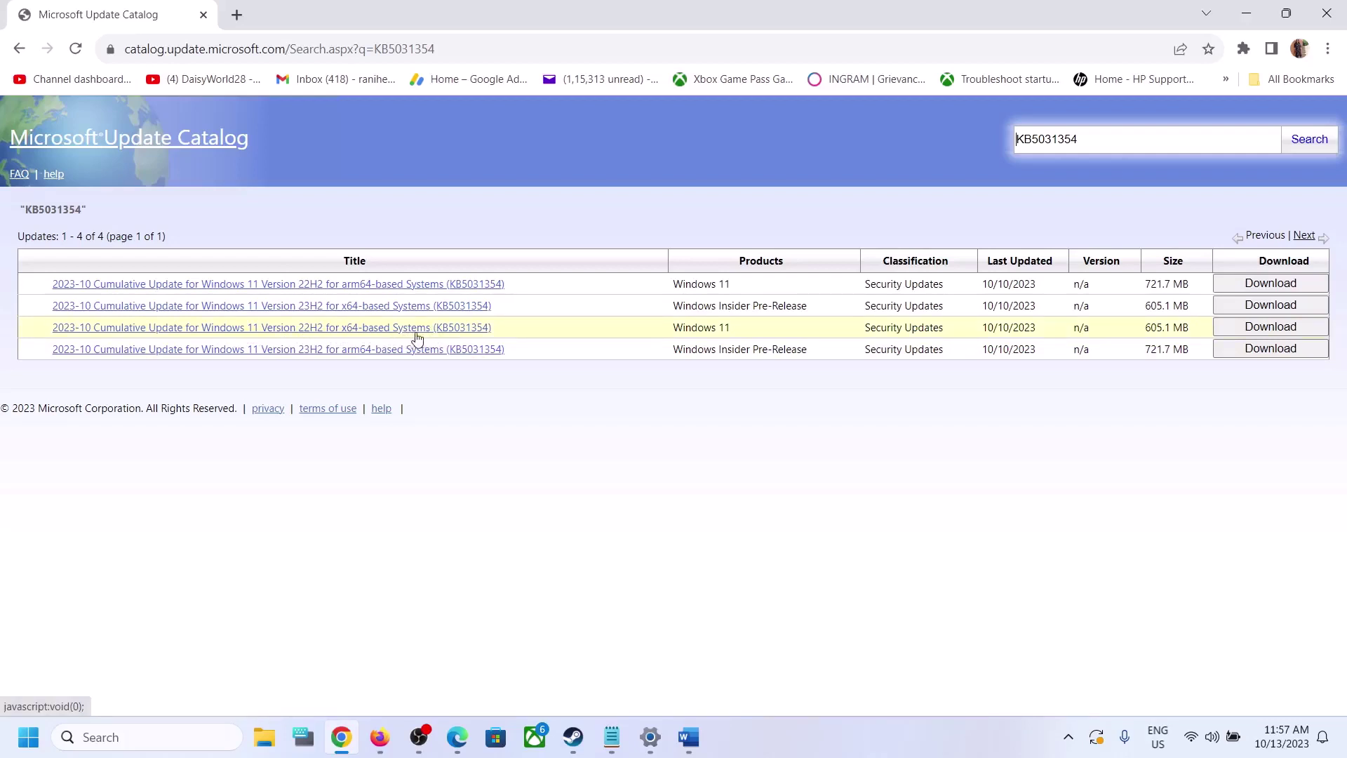
Run winver to confirm Windows 11 22H2 build 22621.2361, then return to Windows Update settings
left_click(138, 739)
type("win")
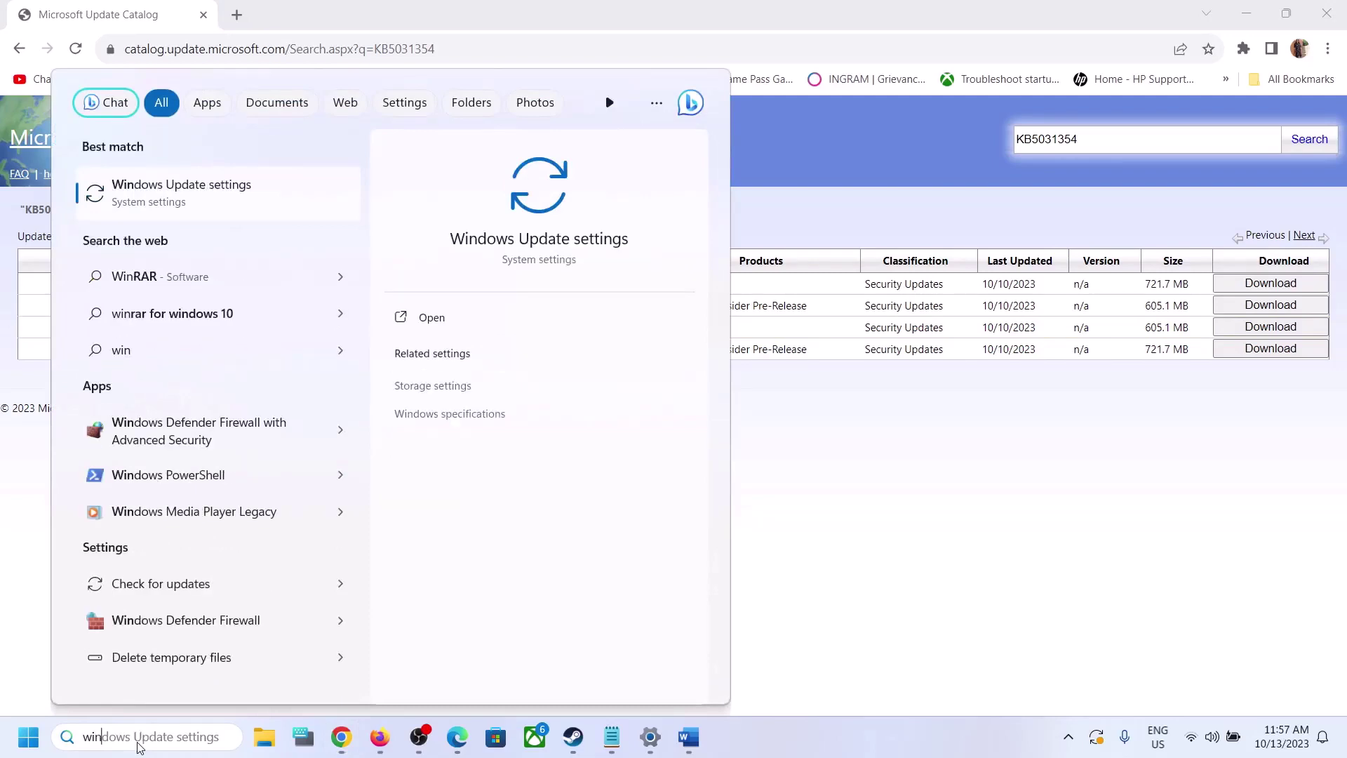
type("ver")
left_click(148, 196)
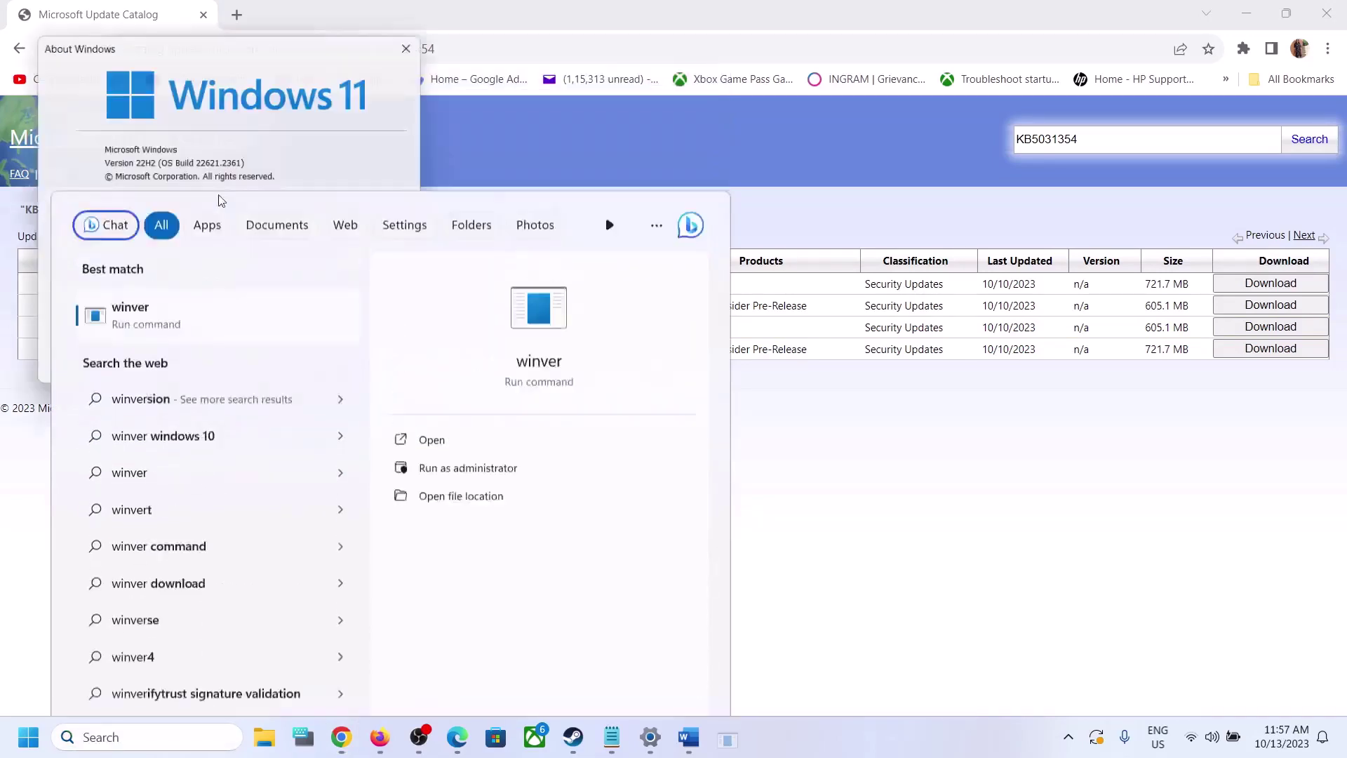
left_click_drag(245, 50, 677, 329)
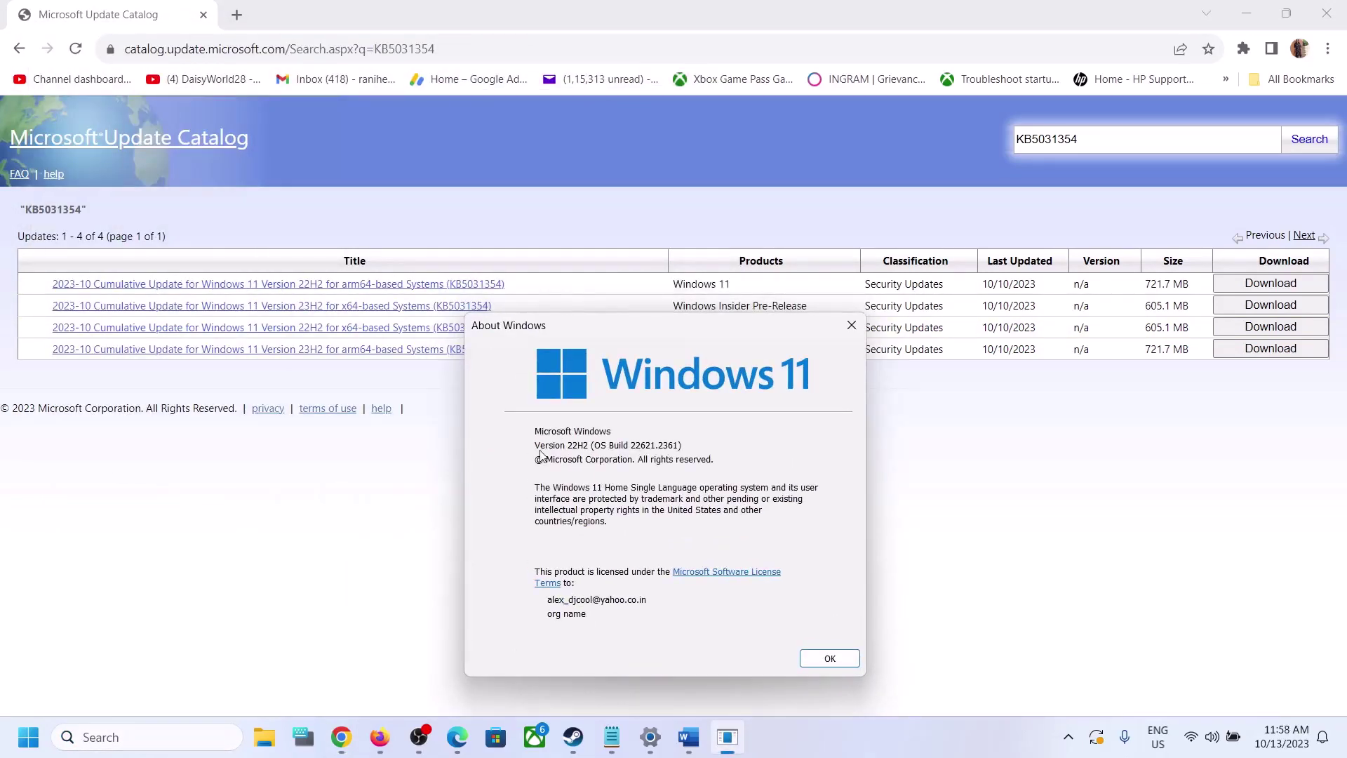
left_click(852, 328)
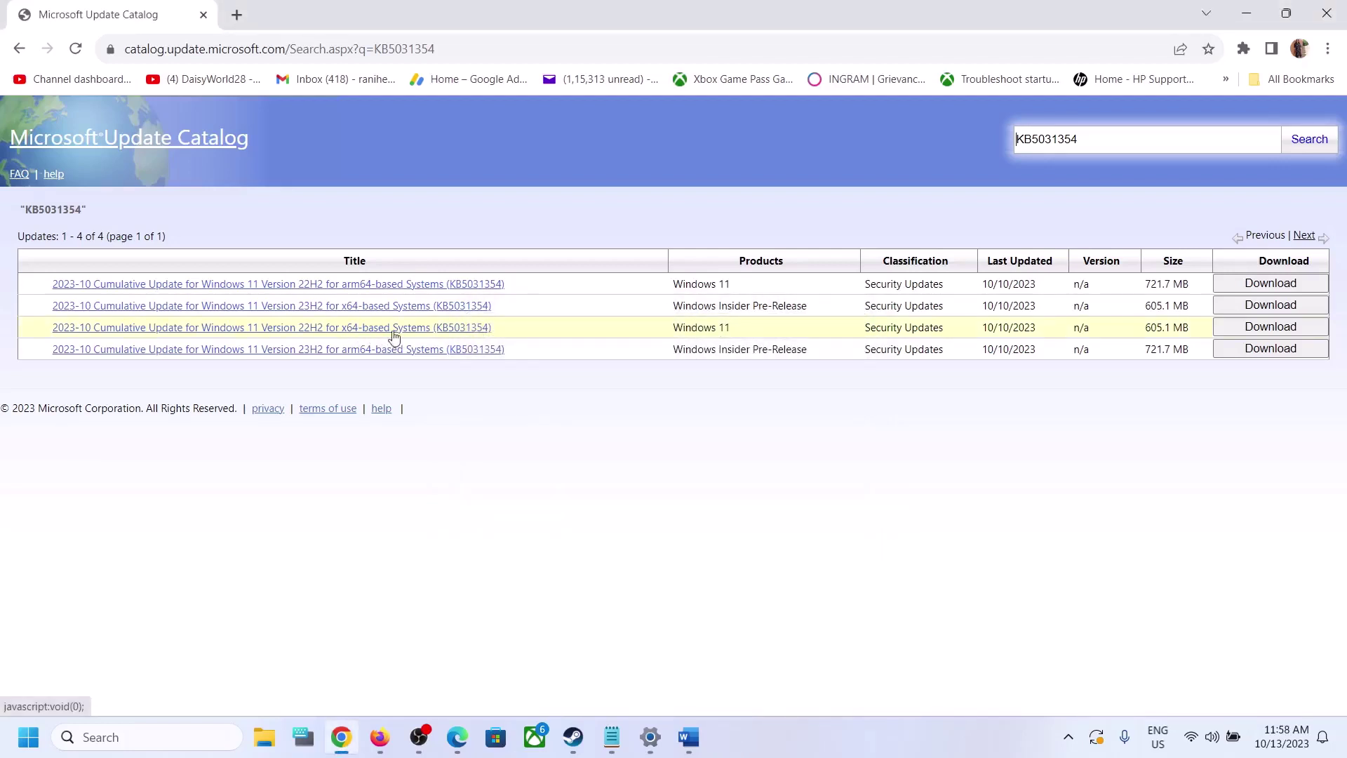
key("alt+Tab")
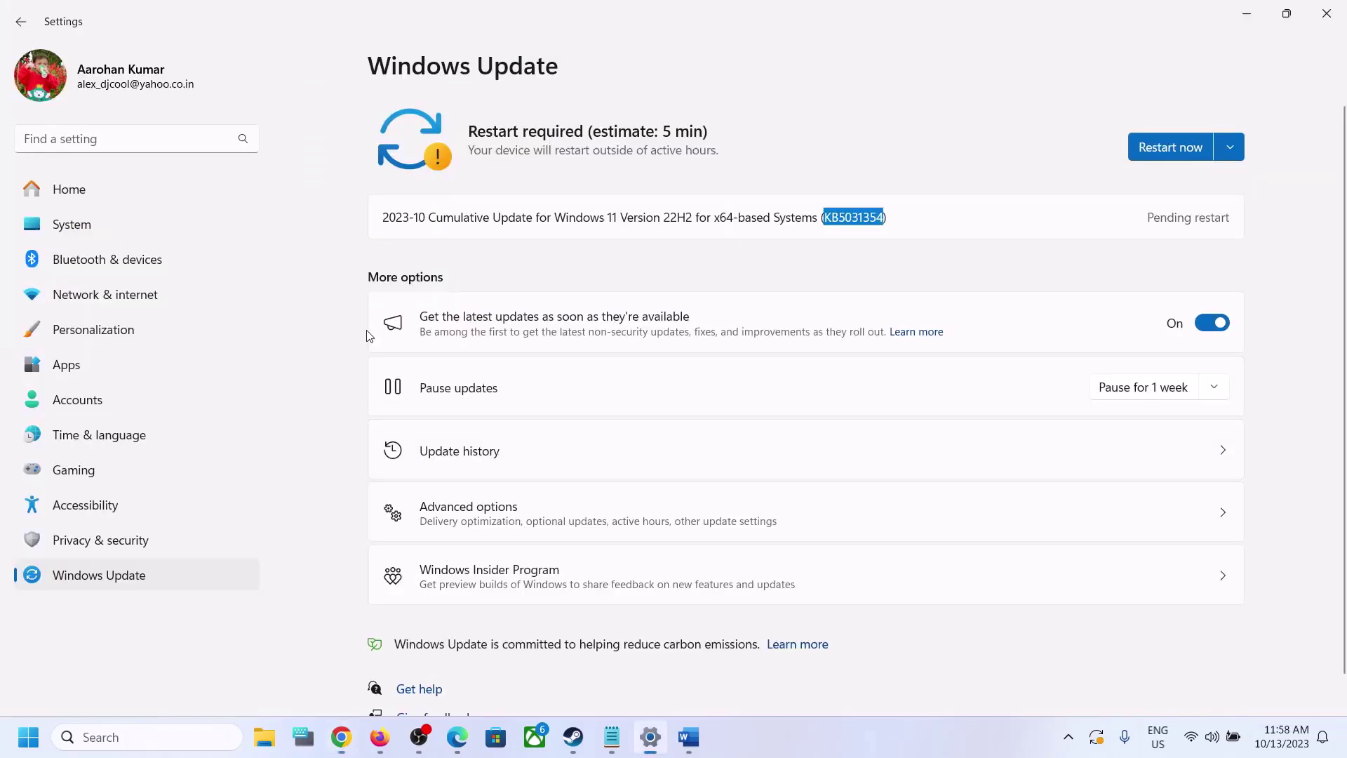
Confirm System > About lists a 64-bit, x64-based System type, then minimize Settings
left_click(90, 222)
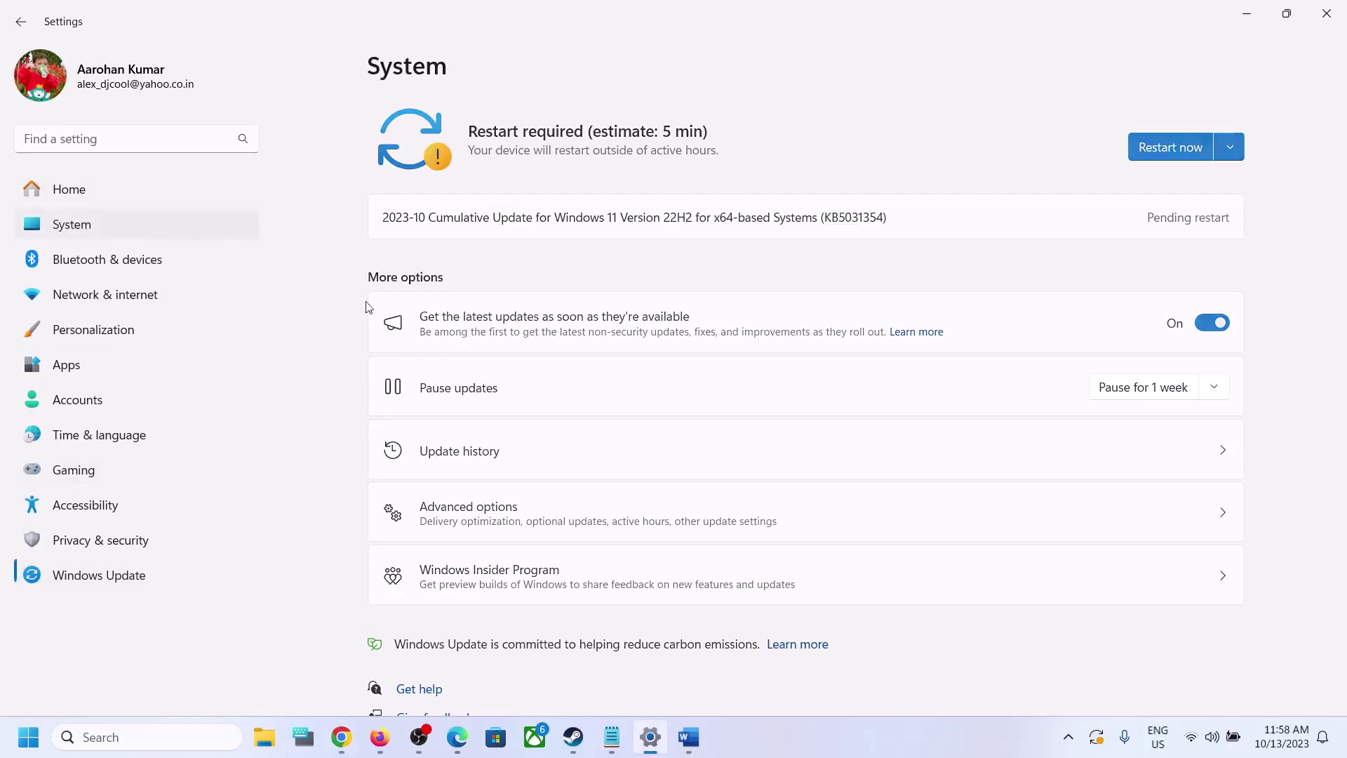
scroll(502, 571, "down", 7)
left_click(466, 656)
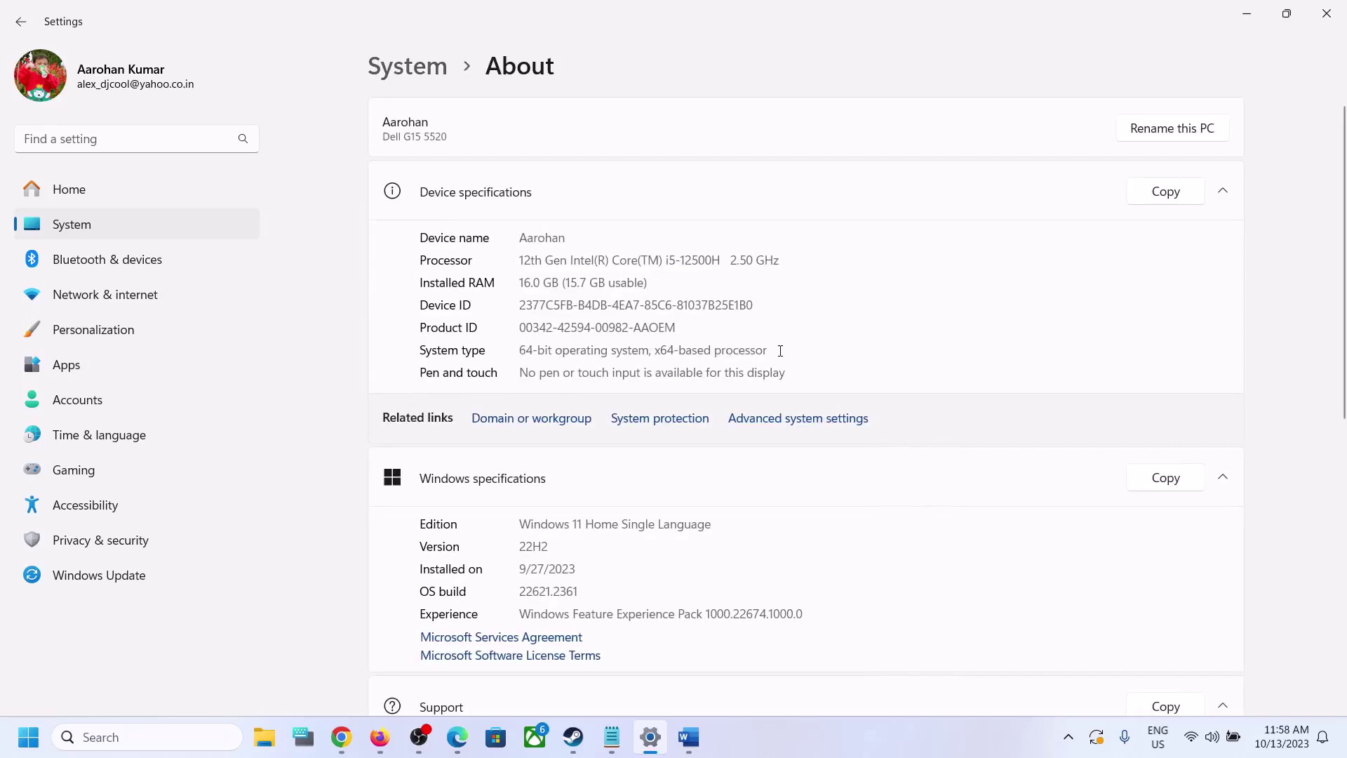
left_click_drag(780, 351, 537, 351)
left_click(1246, 14)
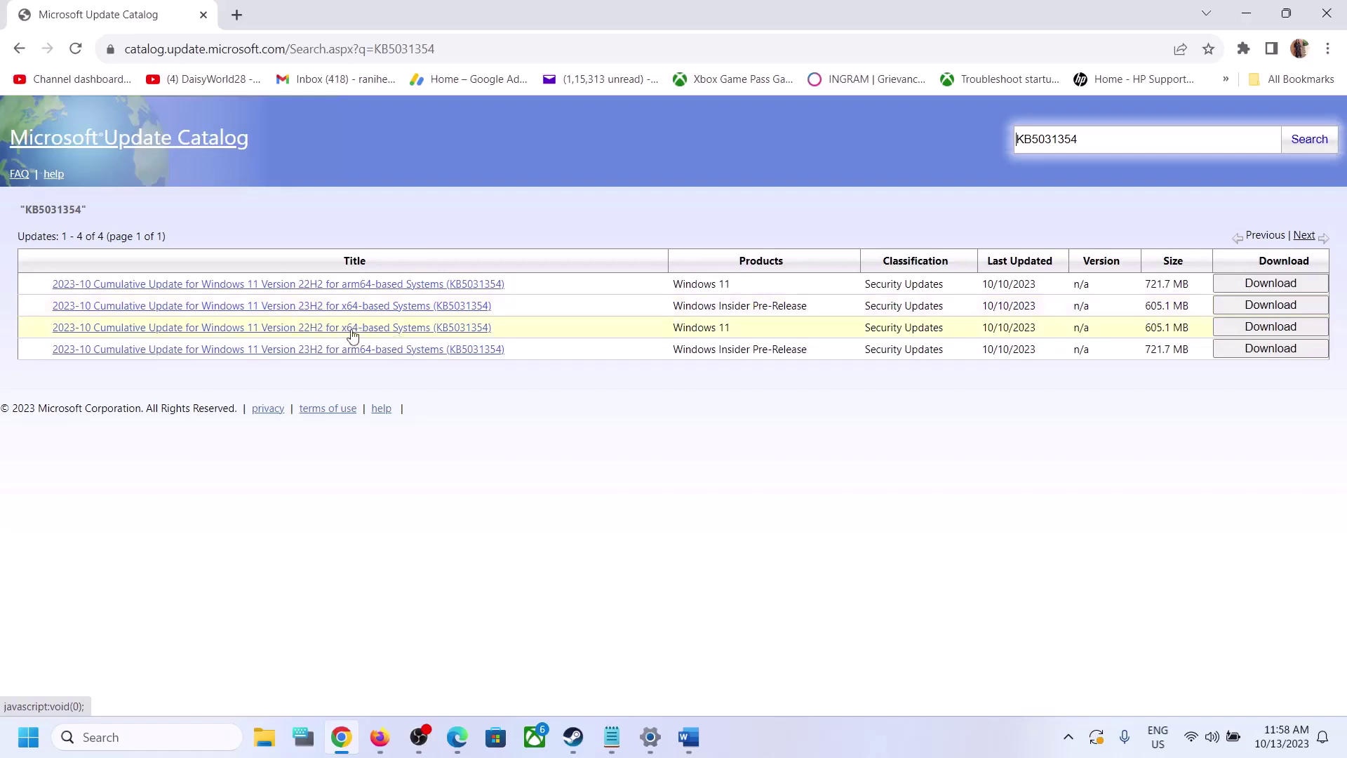
Download the x64 KB5031354 .msu package and bring up Settings' Windows Update page
left_click(1254, 331)
left_click_drag(330, 14, 788, 118)
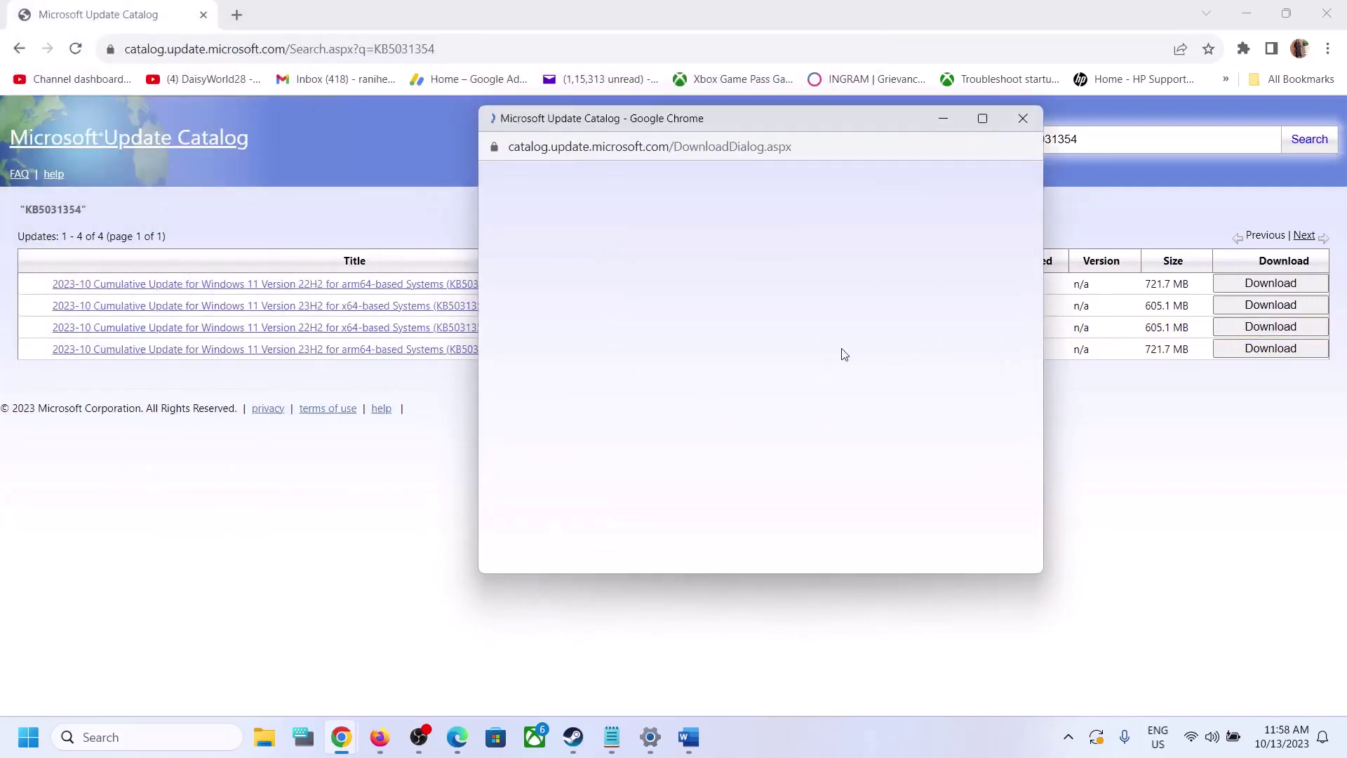
left_click(658, 319)
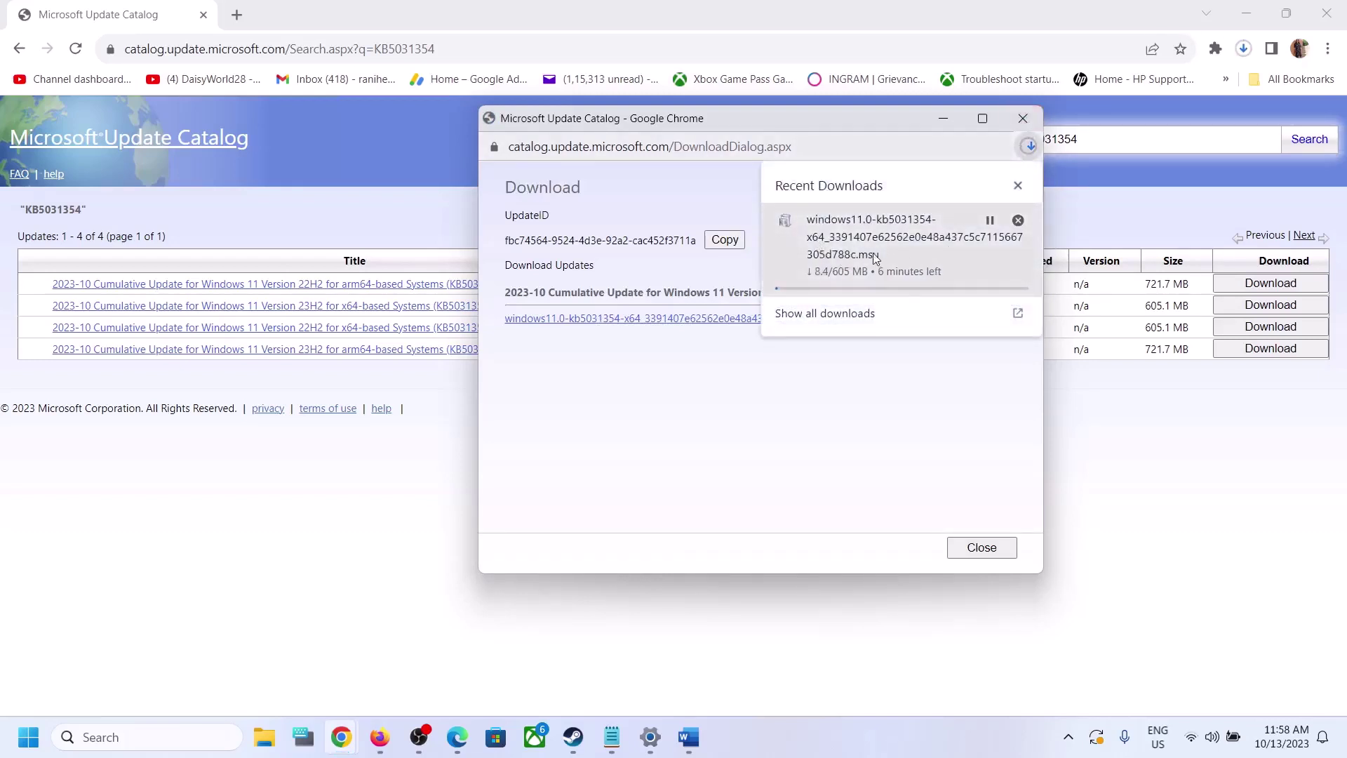
left_click(649, 736)
left_click(189, 575)
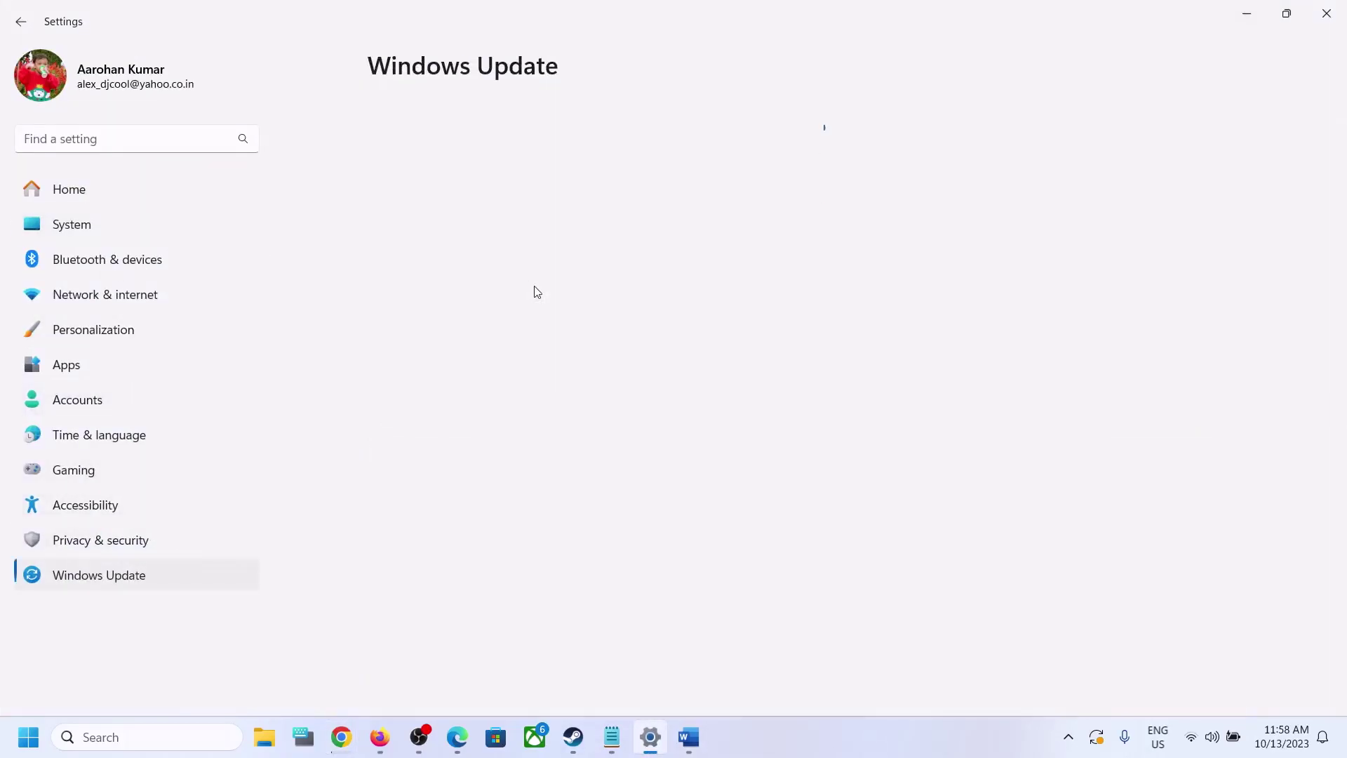
Select KB5031323 in Update history, then select the old KB5031354 term in the catalog search box
left_click(474, 457)
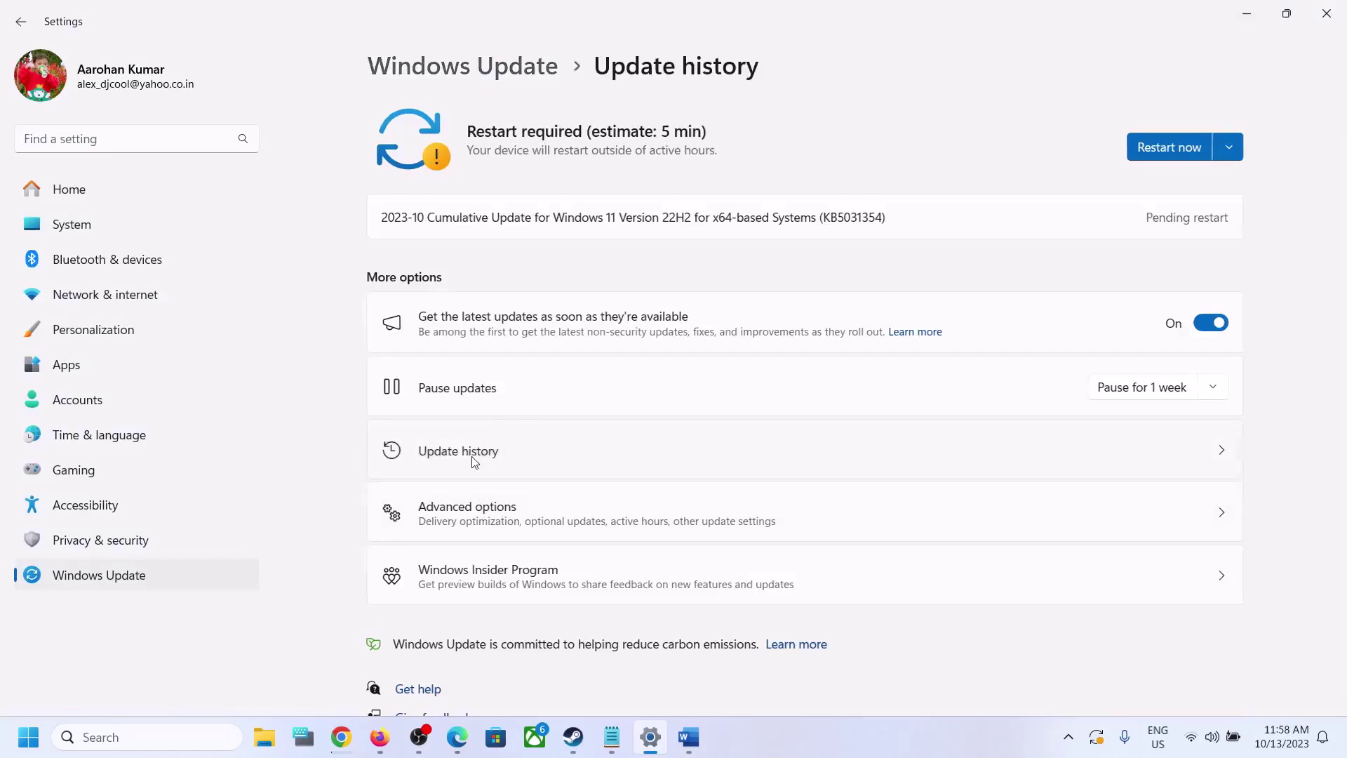
double_click(947, 179)
key("ctrl+c")
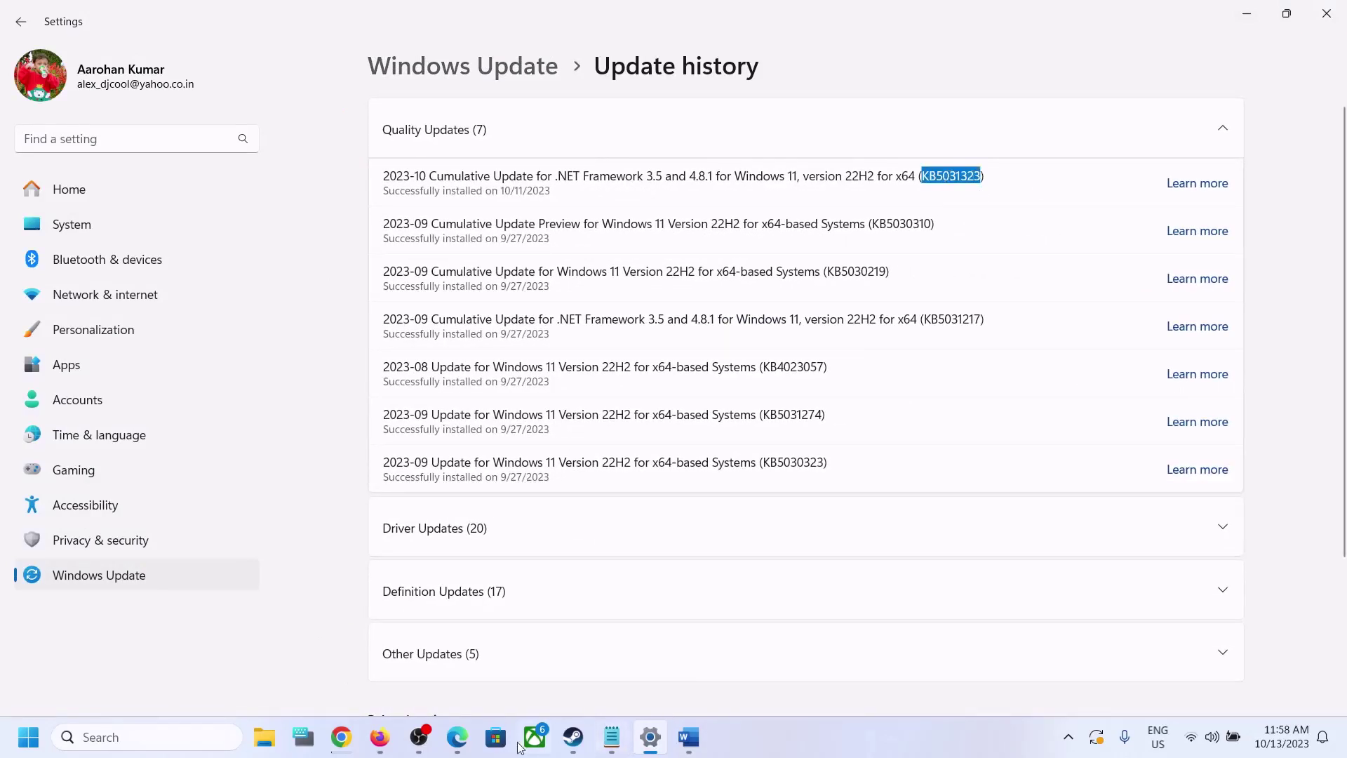
mouse_move(341, 737)
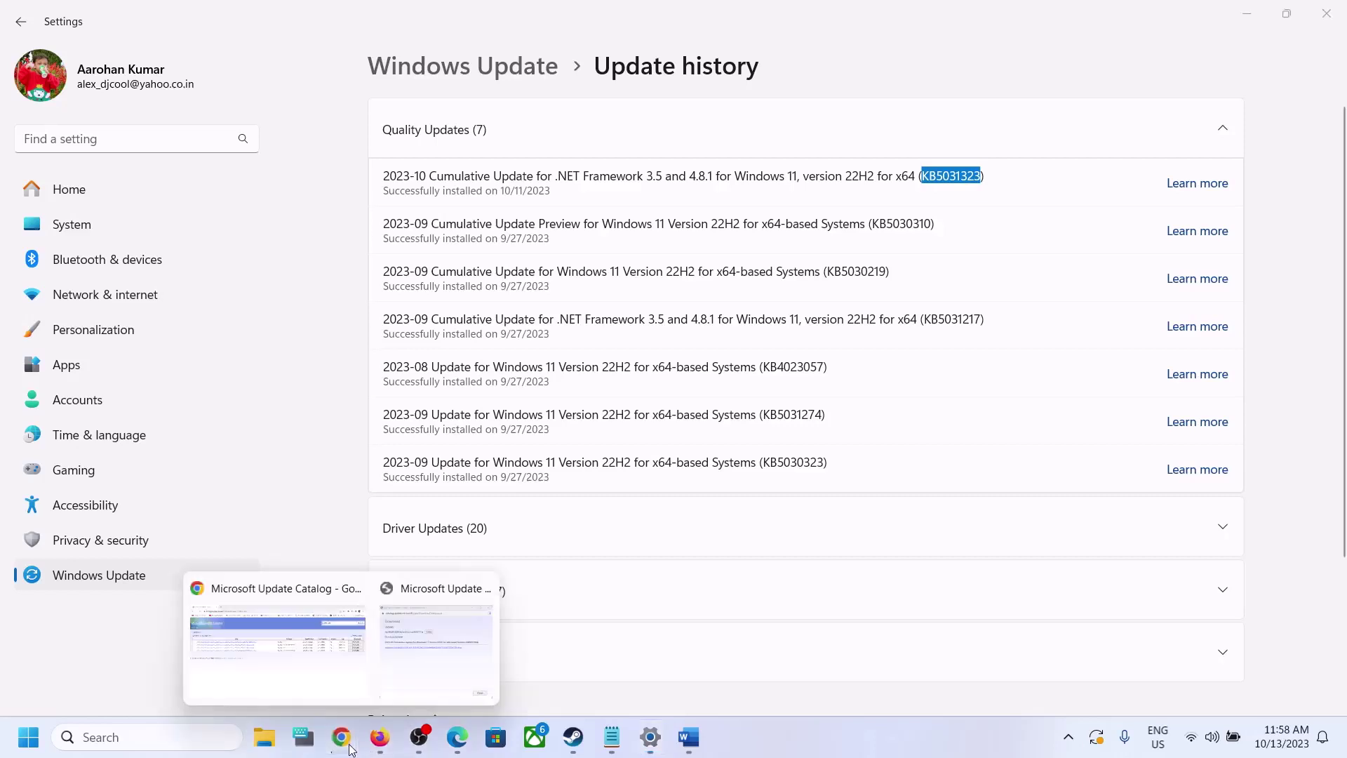
left_click(307, 665)
left_click_drag(1177, 133, 881, 166)
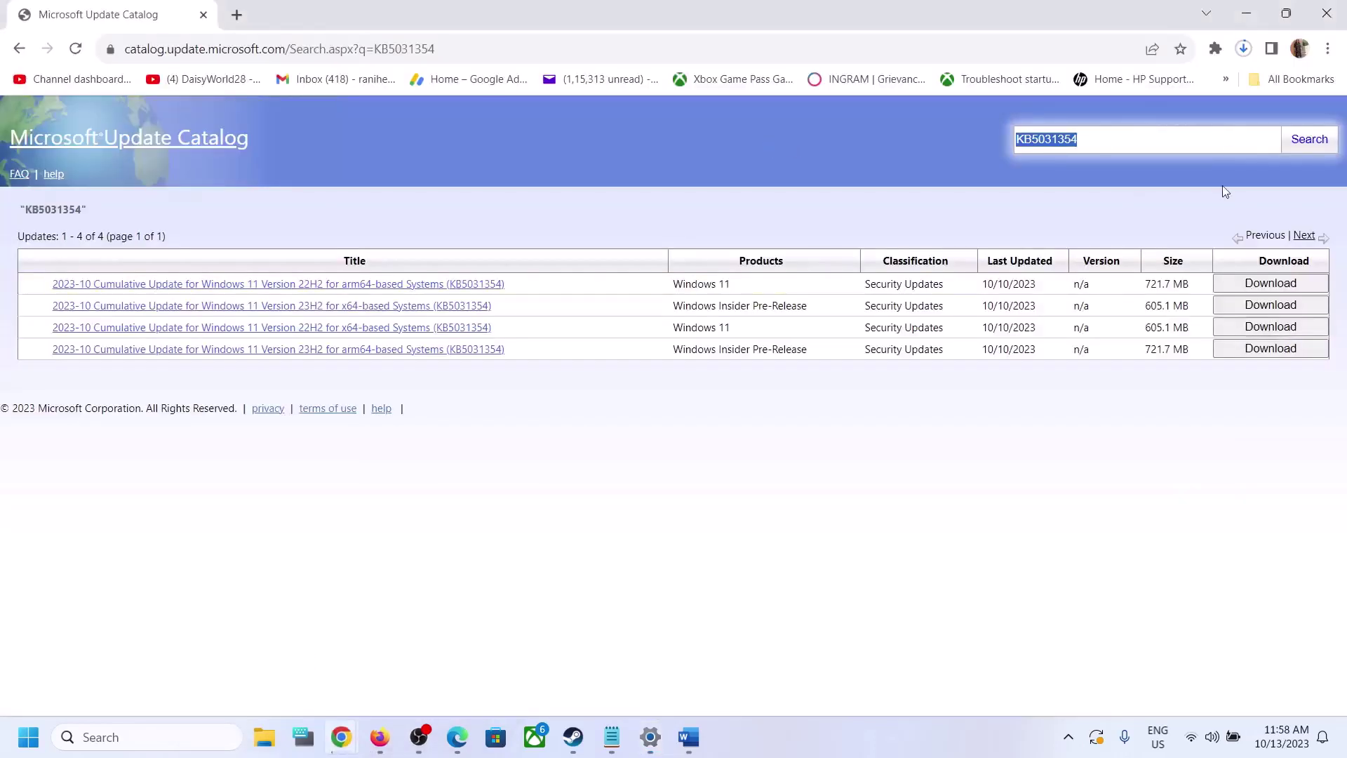
Search the catalog for KB5031323 and download its 60.6 MB x64 .NET .msu alongside the first download
key("ctrl+v")
left_click(1309, 141)
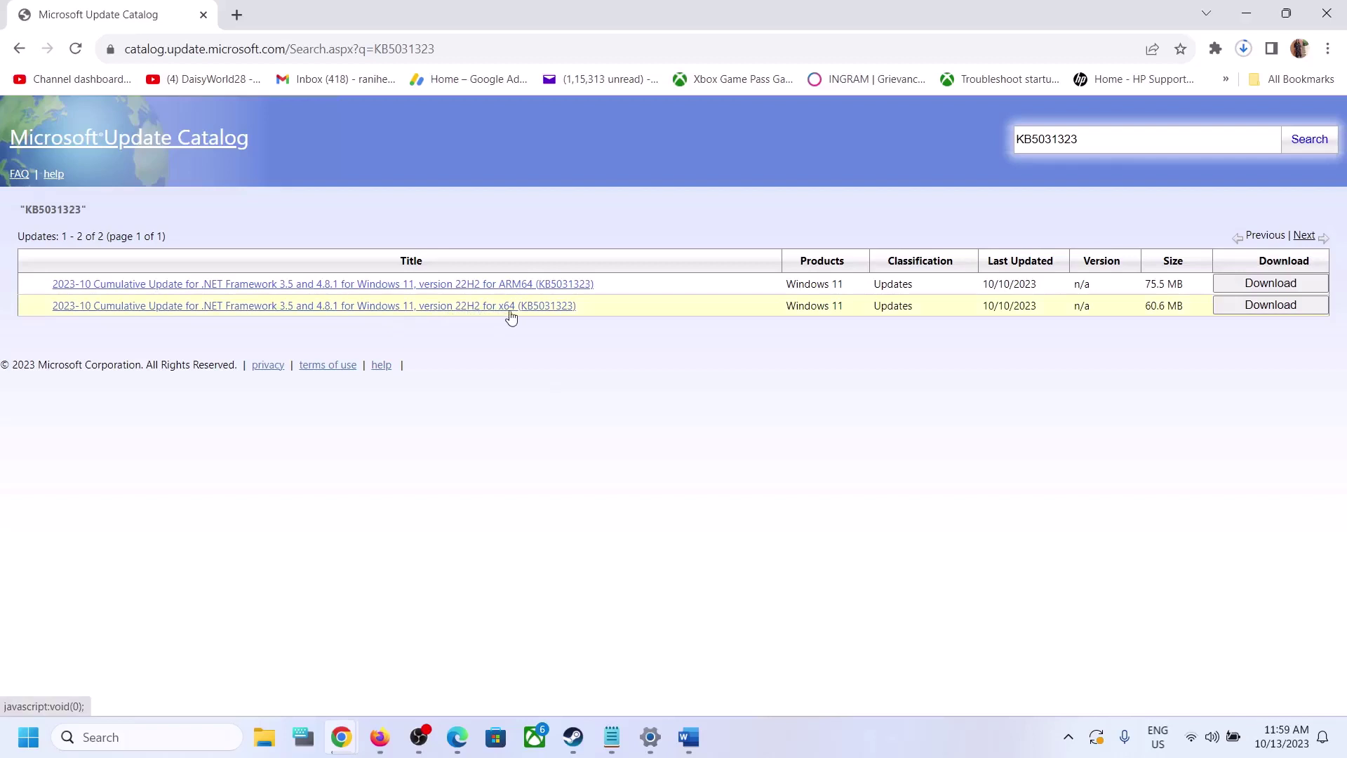
left_click(1297, 306)
left_click_drag(246, 15, 628, 180)
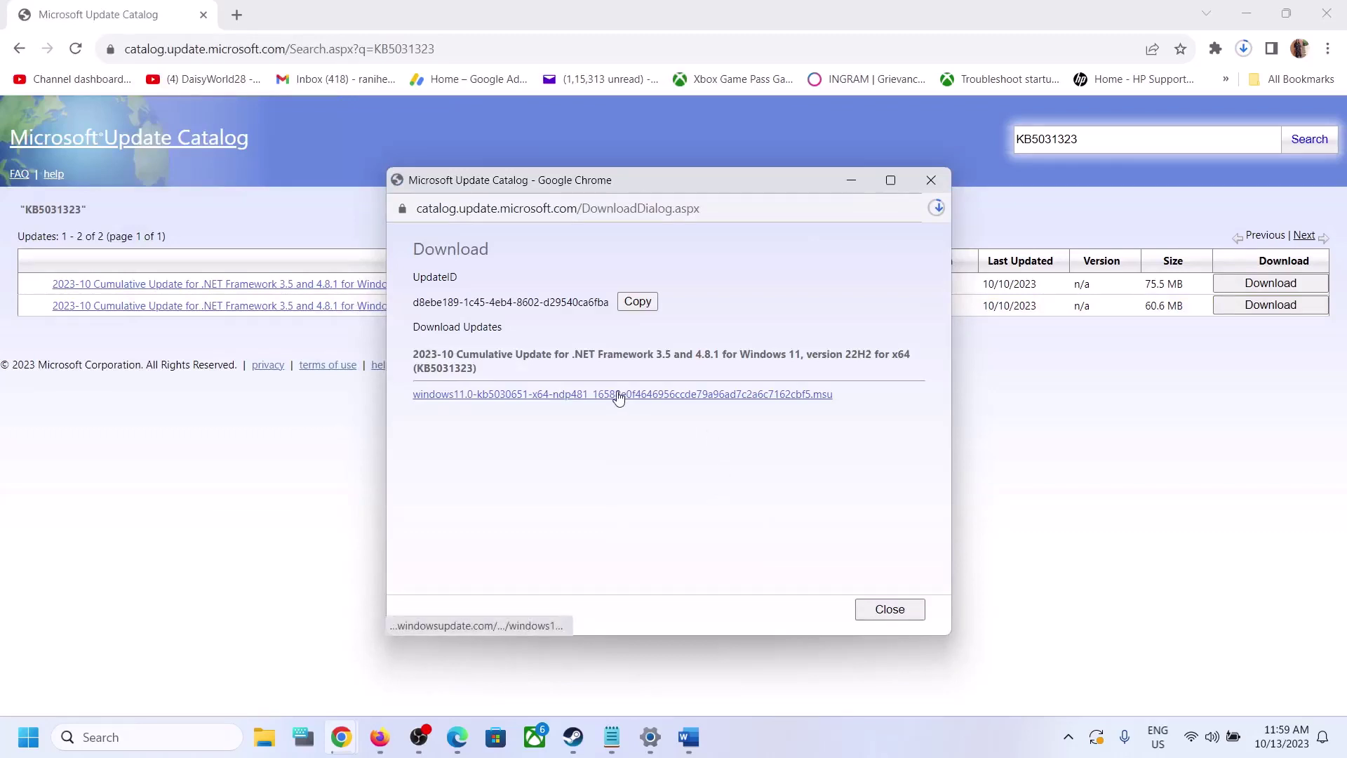
left_click(619, 396)
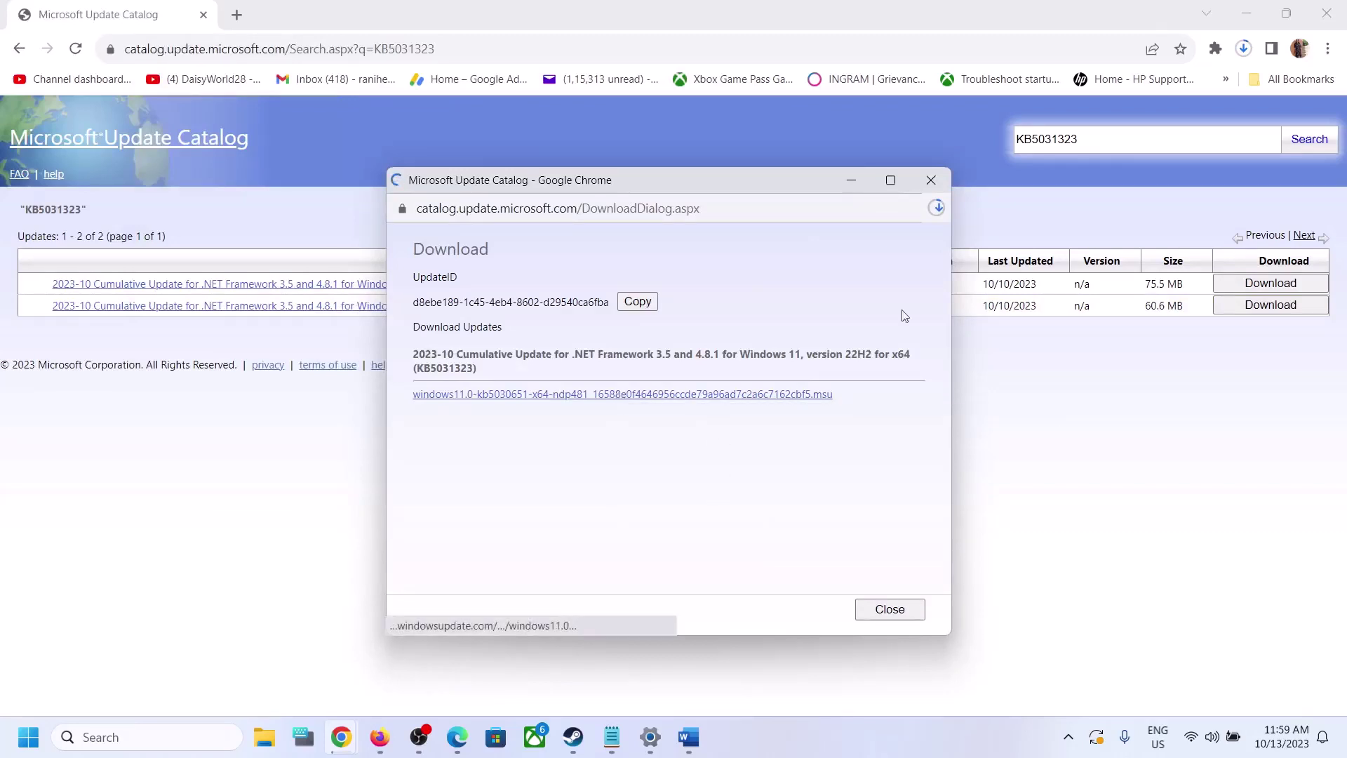
left_click(935, 209)
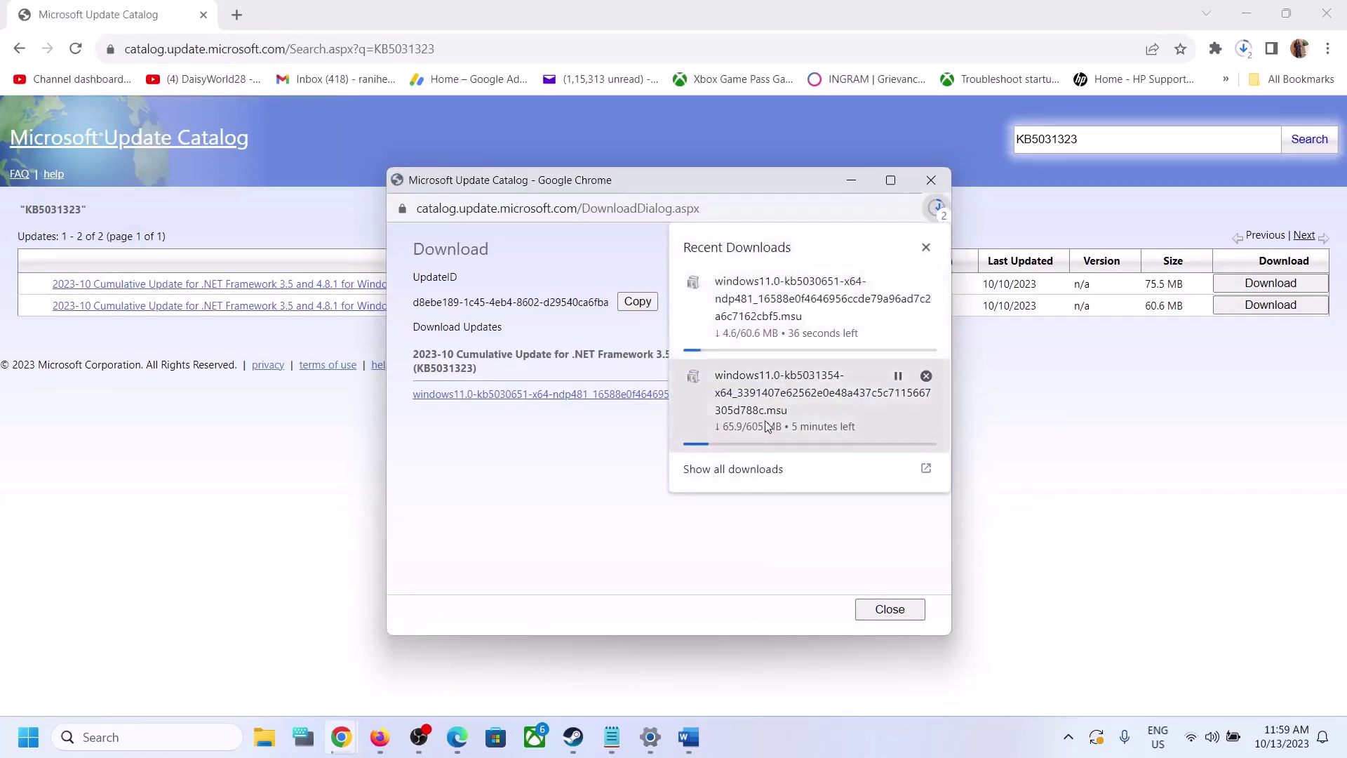
left_click(1042, 425)
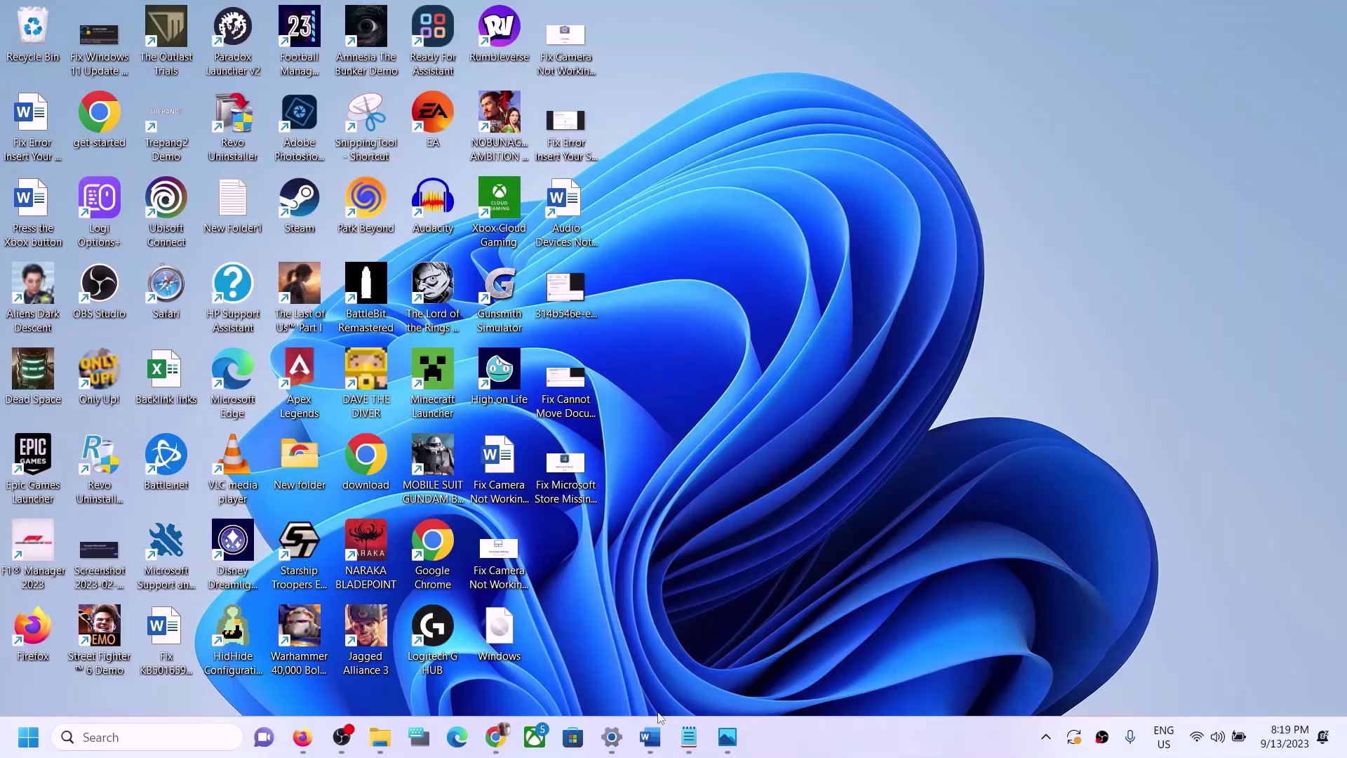
Copy Word's Step 5 commands from SC config through net start appidsvc, then search for notepad
left_click(651, 737)
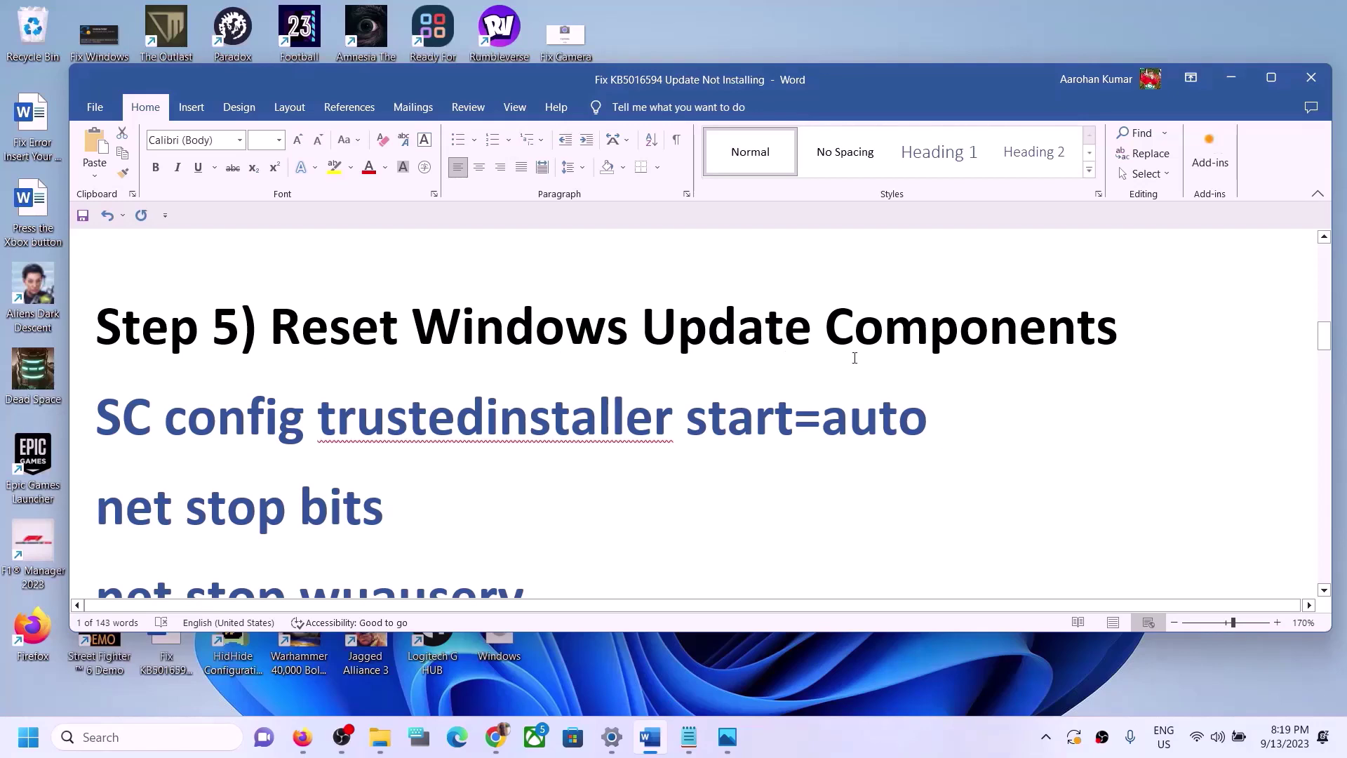
left_click(101, 409)
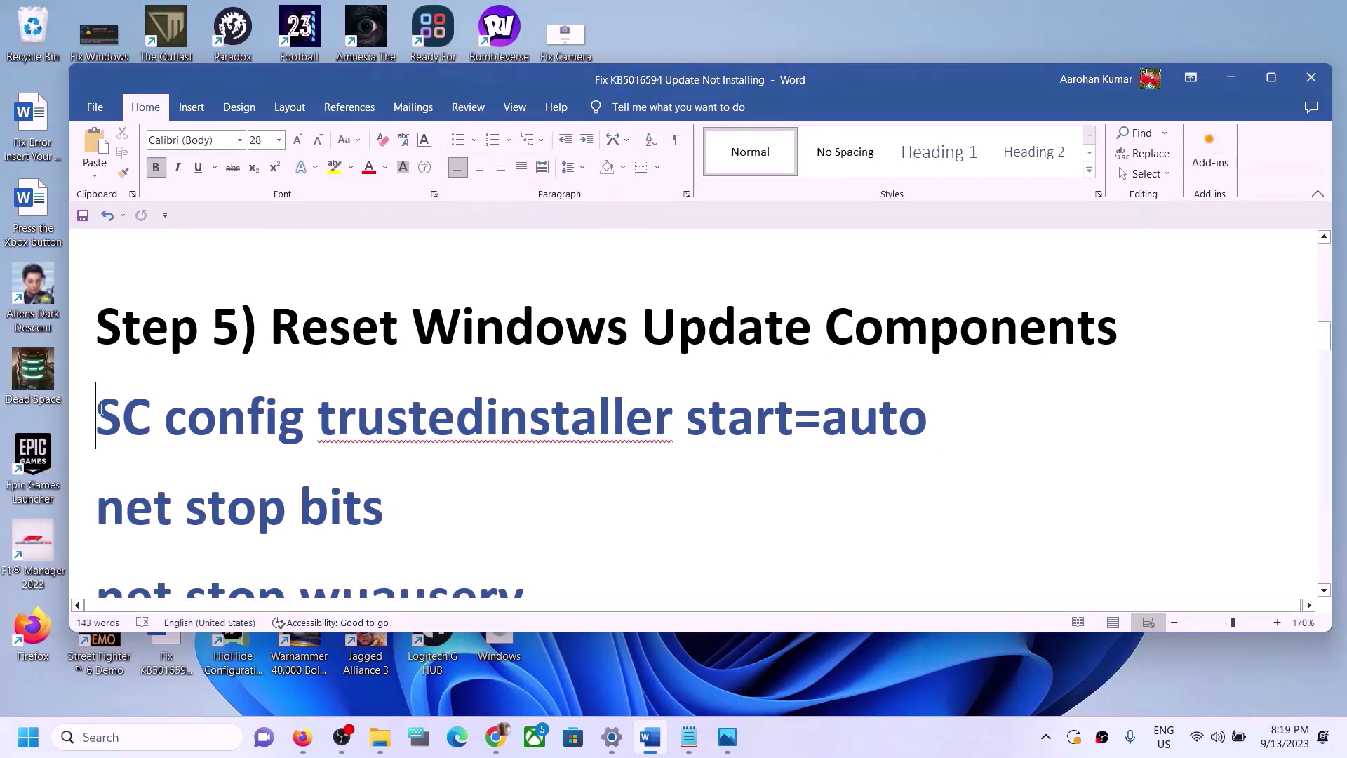
key("shift+Down")
key("shift+Down")
key("shift+Down")
key("shift+Down")
key("shift+Down")
key("shift+Down")
key("shift+Down")
key("shift+Down")
key("shift+Down")
key("shift+Down")
key("shift+Down")
key("shift+Down")
key("shift+Down")
key("shift+Down")
key("shift+Down")
key("shift+Down")
key("shift+Down")
key("shift+Down")
key("shift+Down")
key("shift+Down")
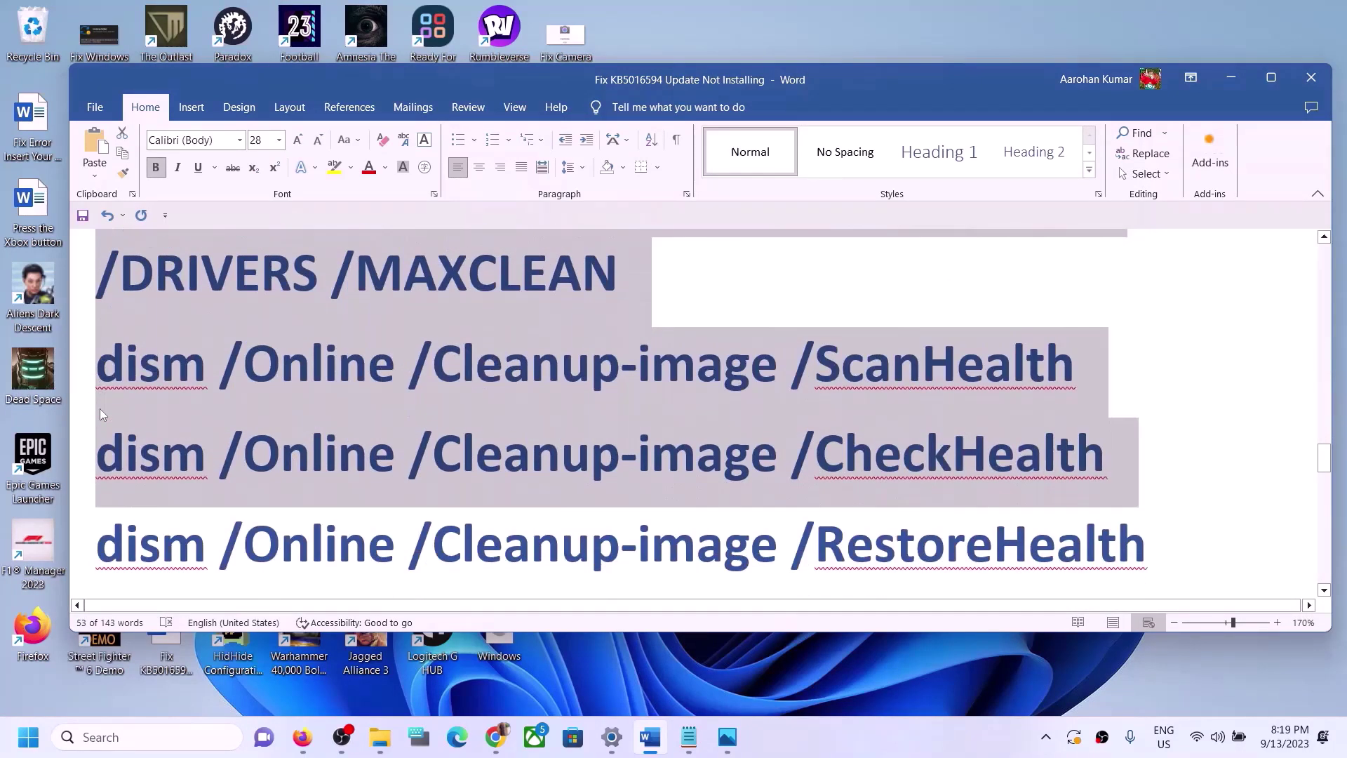
key("shift+Down")
key("shift+Down")
key("shift+Down")
key("shift+Down")
key("shift+Down")
key("shift+Down")
key("shift+Down")
key("shift+Down")
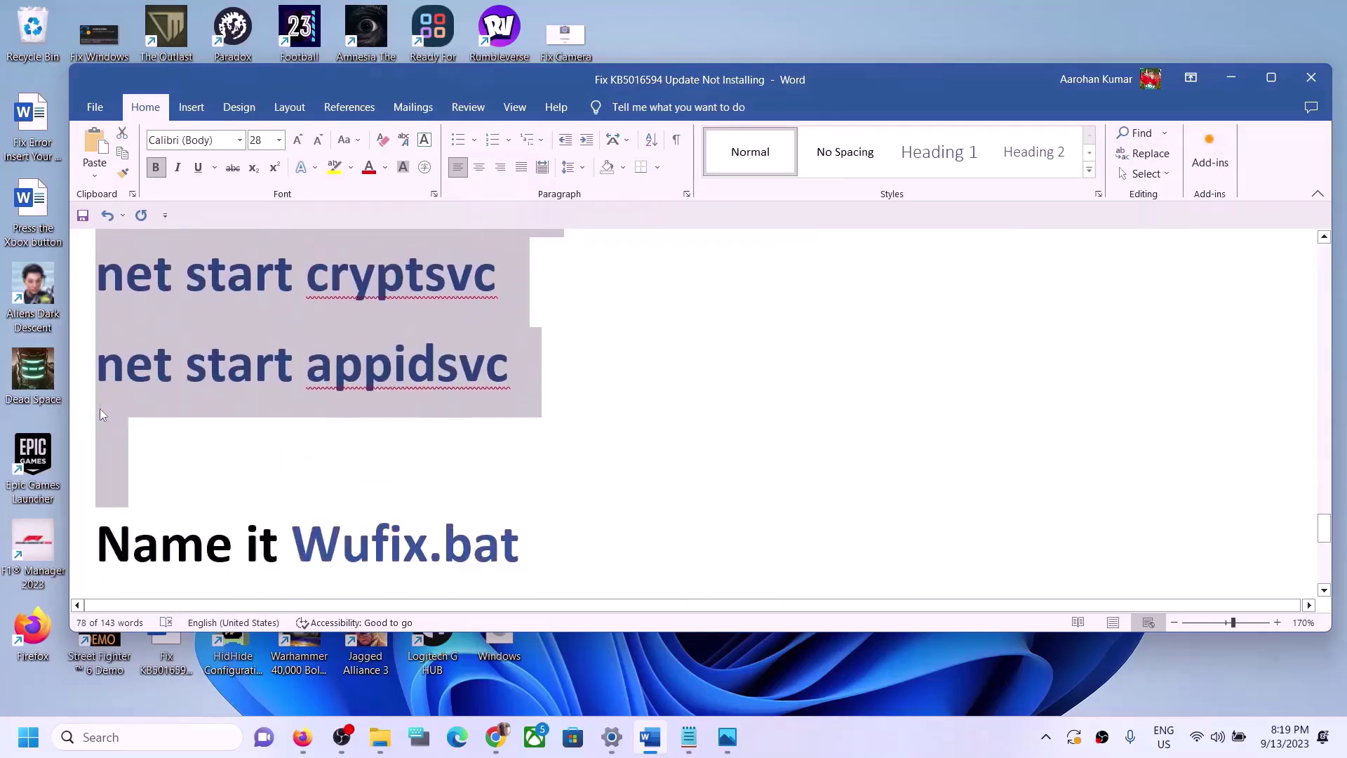
key("shift+Up")
right_click(250, 317)
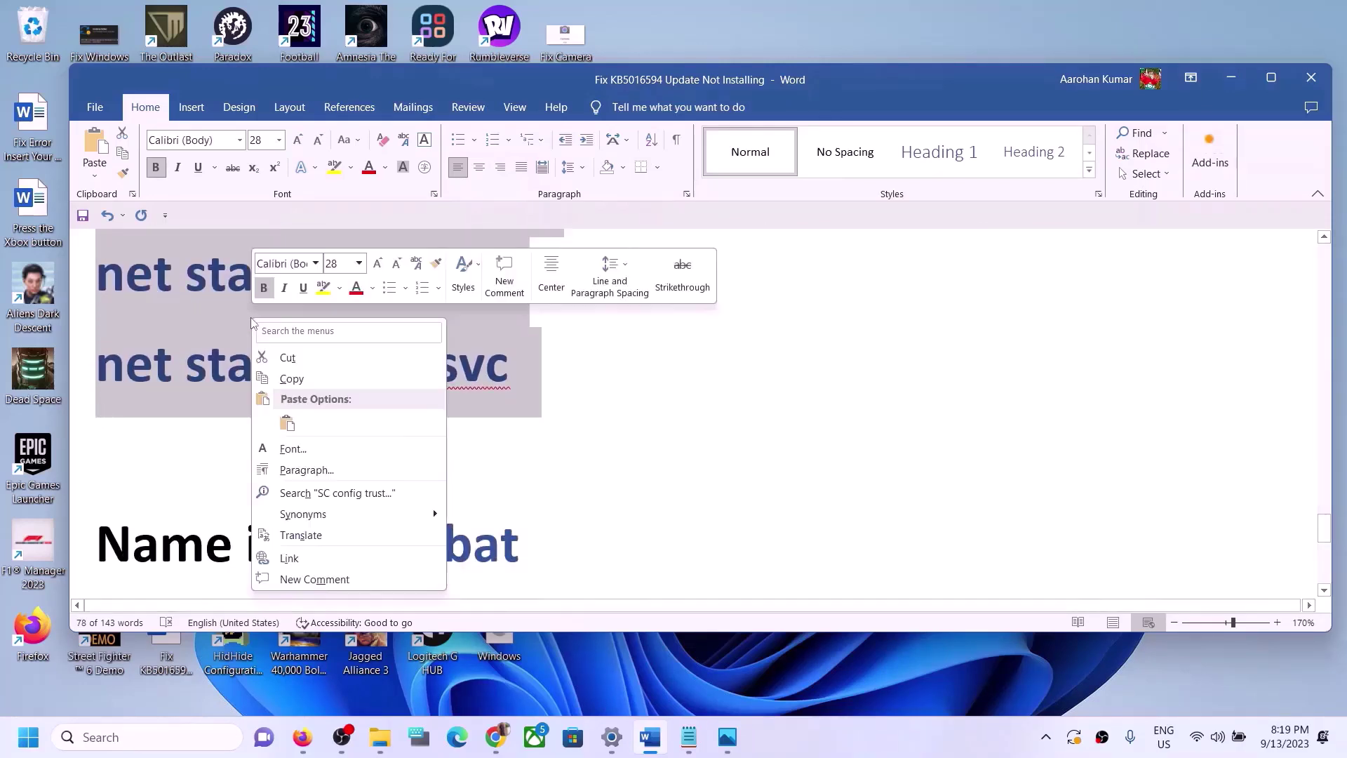
left_click(281, 377)
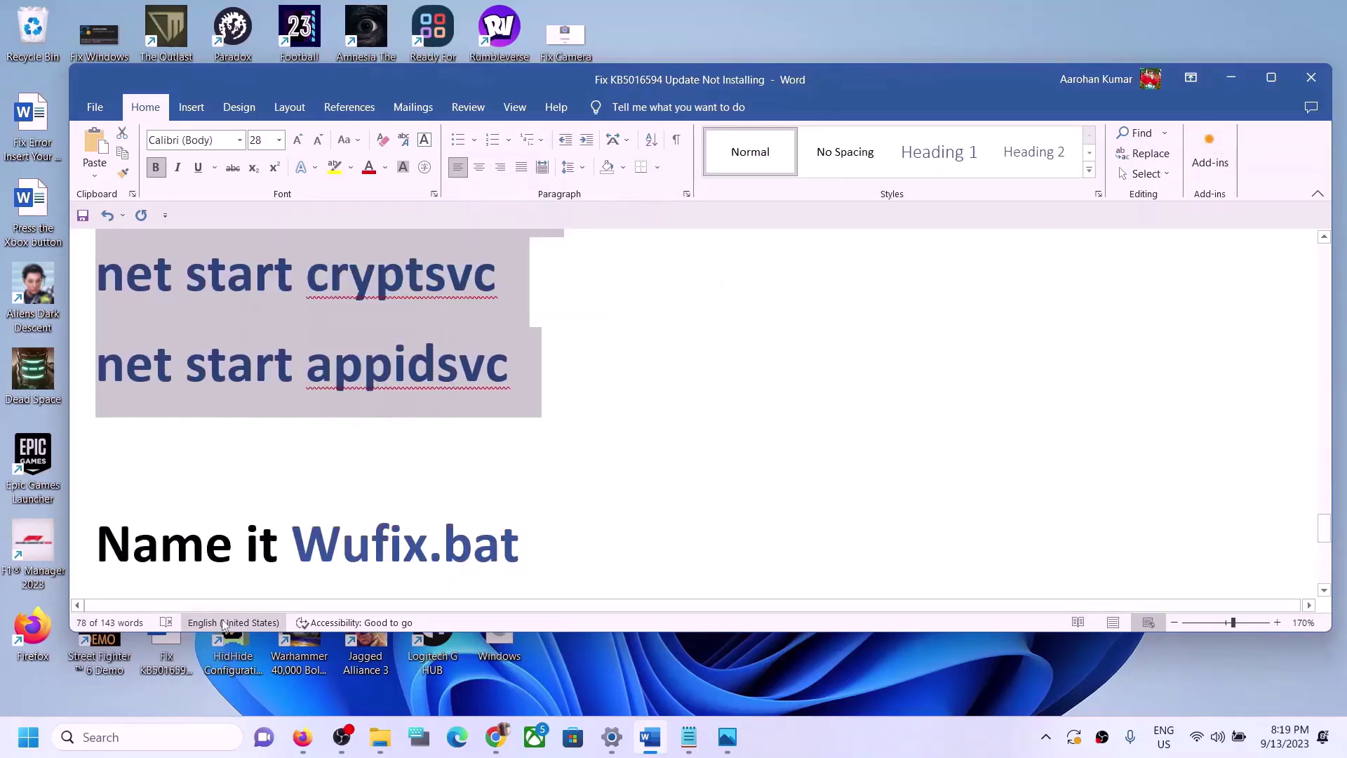
left_click(141, 737)
type("note[")
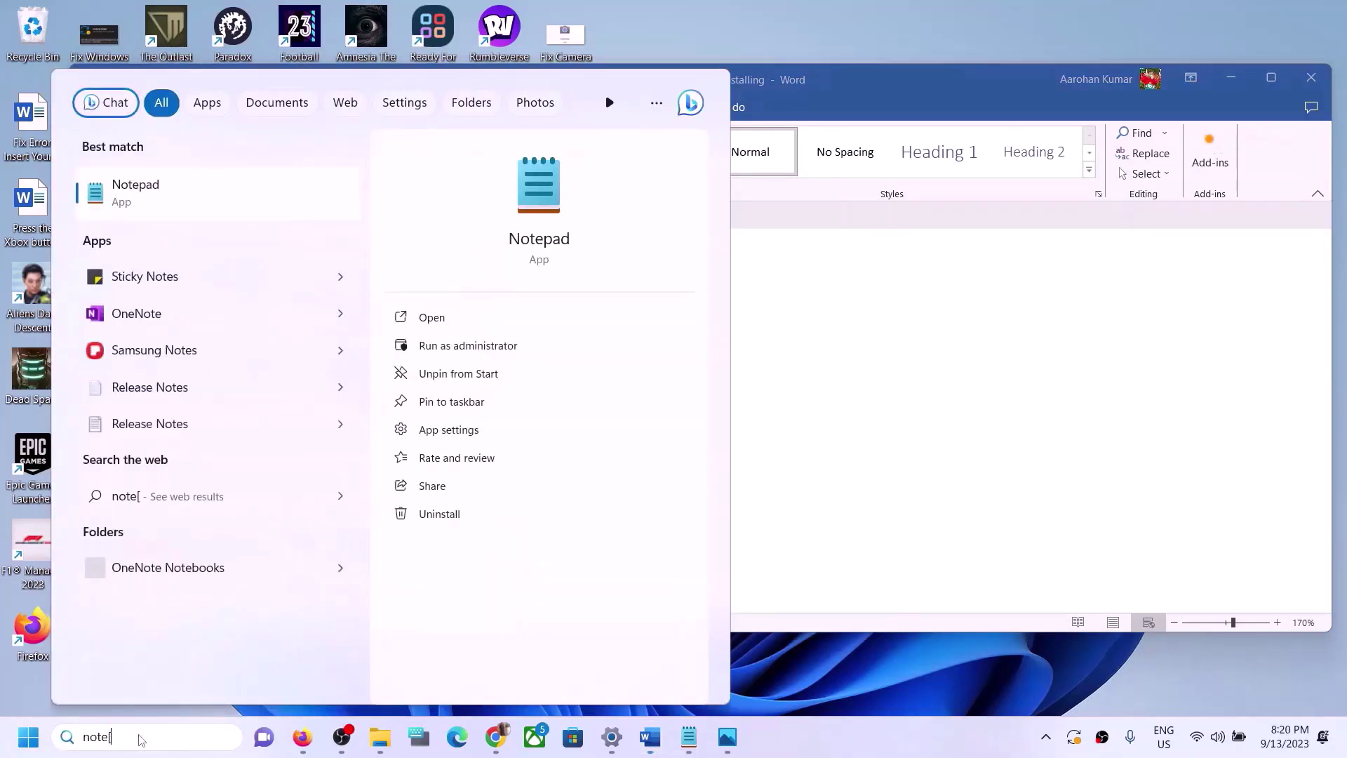
key("BackSpace")
type("pad")
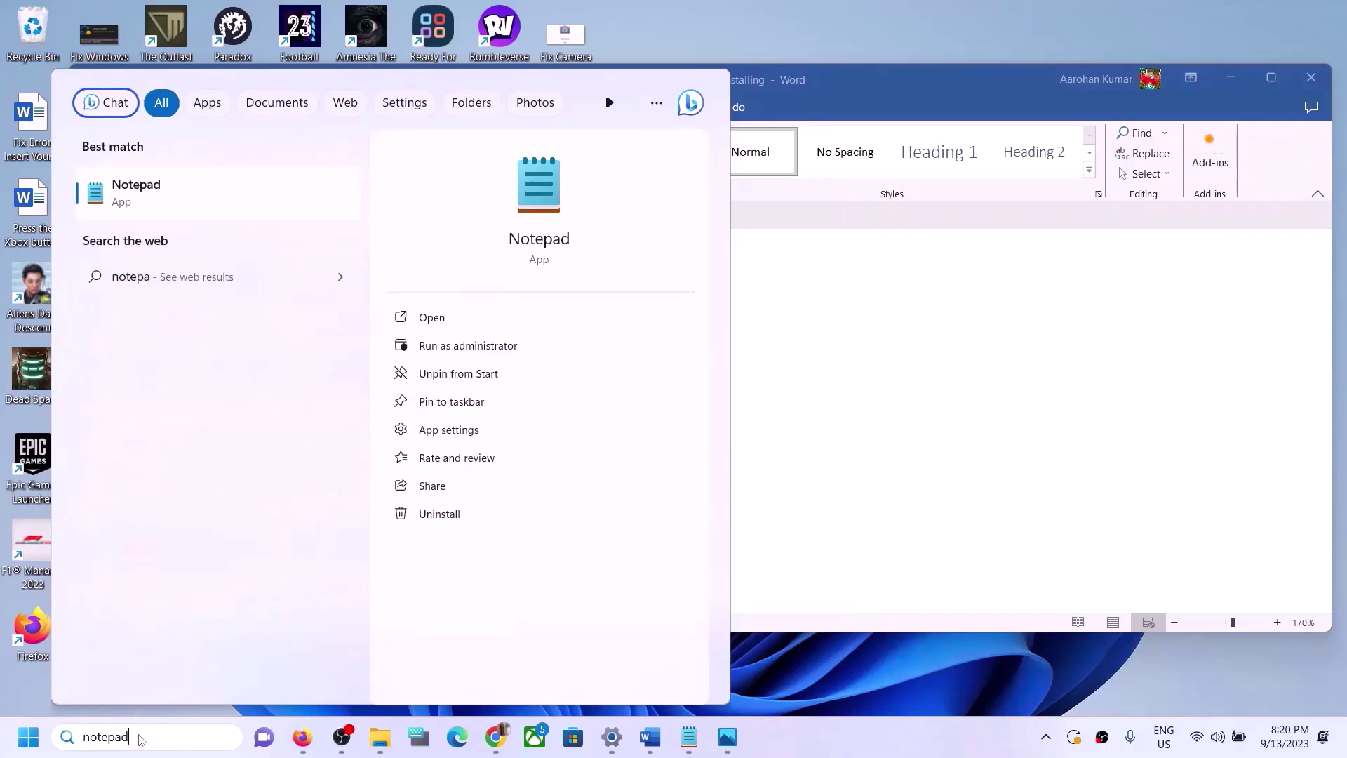
Paste the copied commands into a new Notepad file and start saving it to the Desktop
left_click(193, 184)
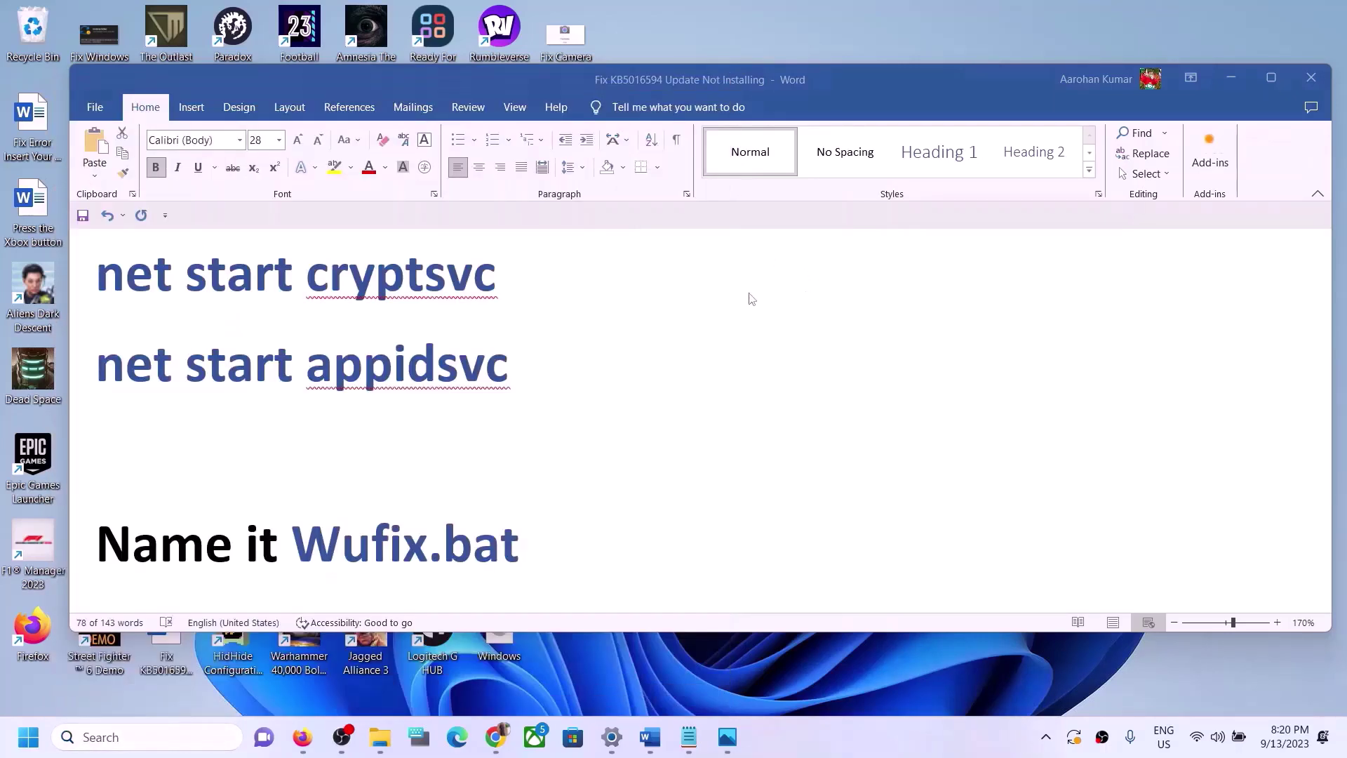
right_click(508, 315)
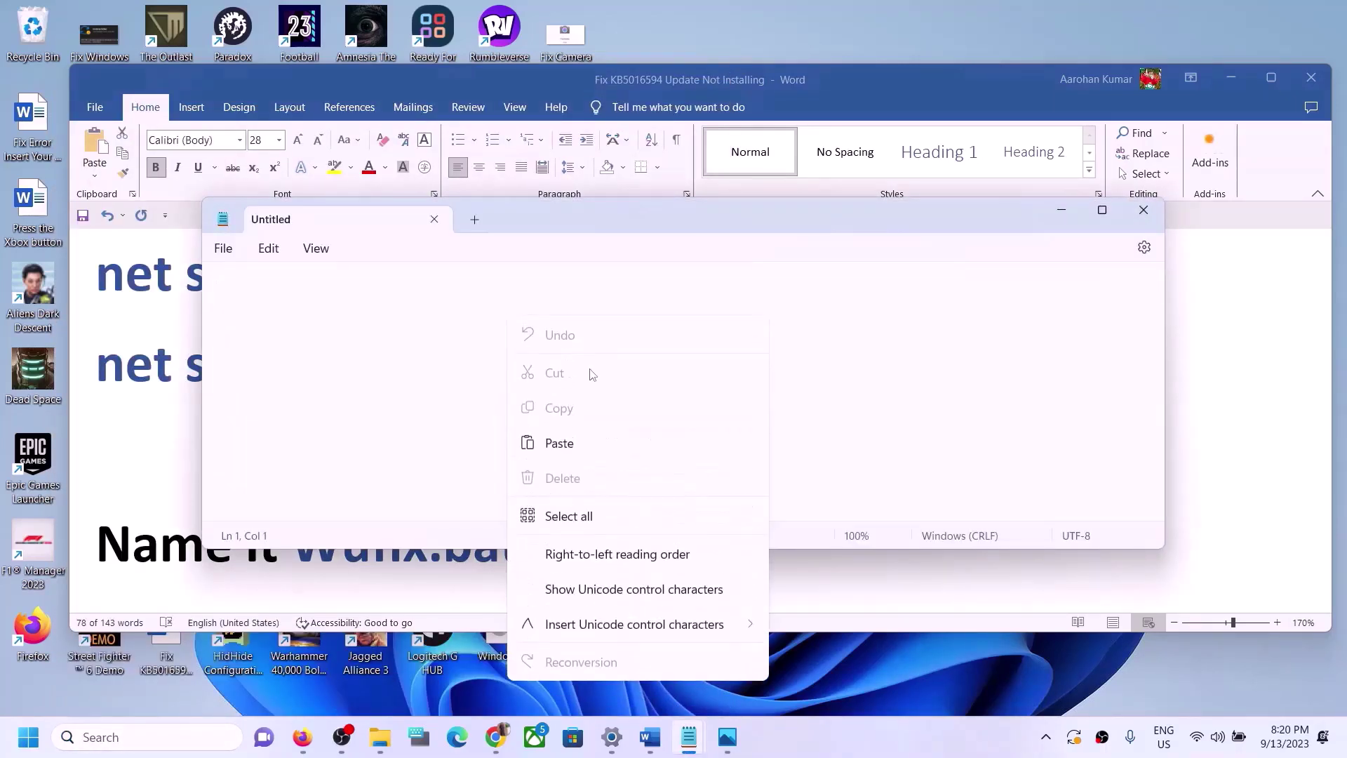
left_click(558, 444)
left_click(223, 249)
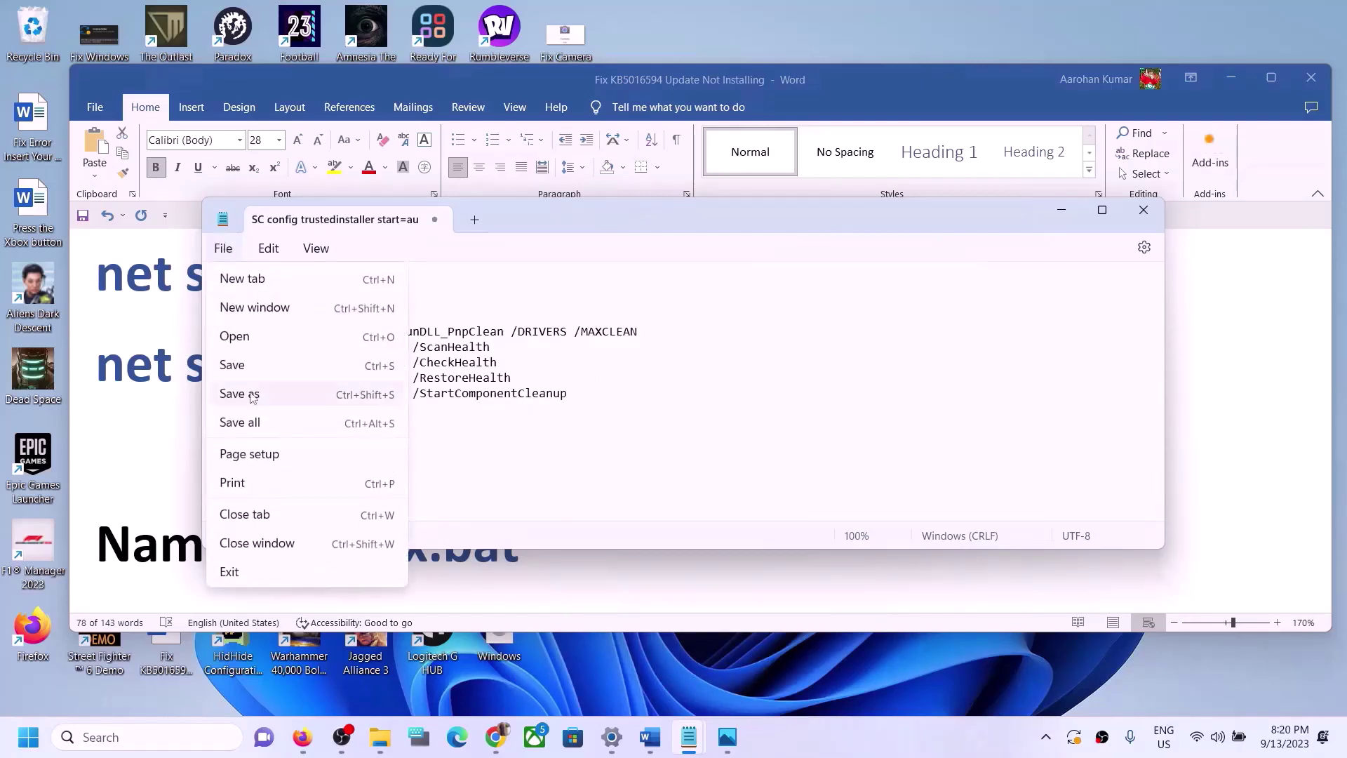
left_click(253, 397)
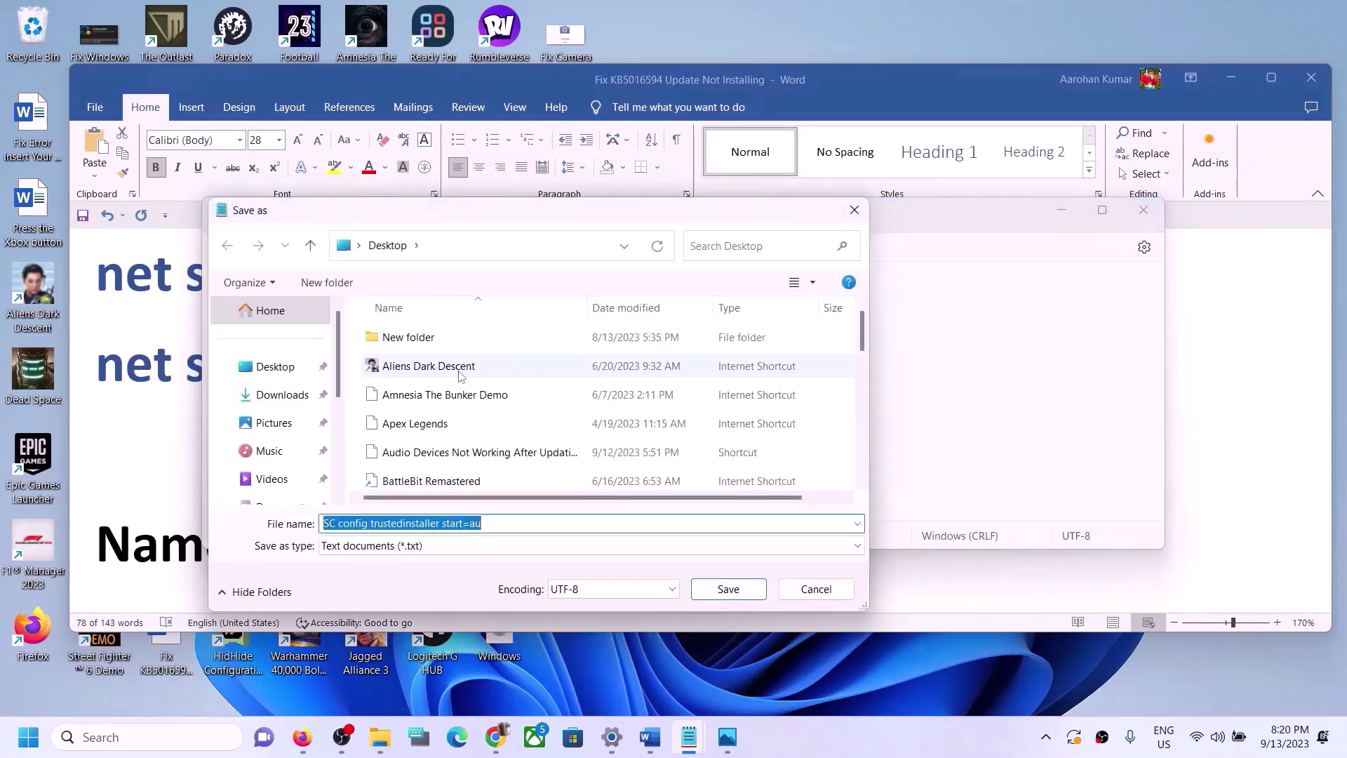
left_click(292, 371)
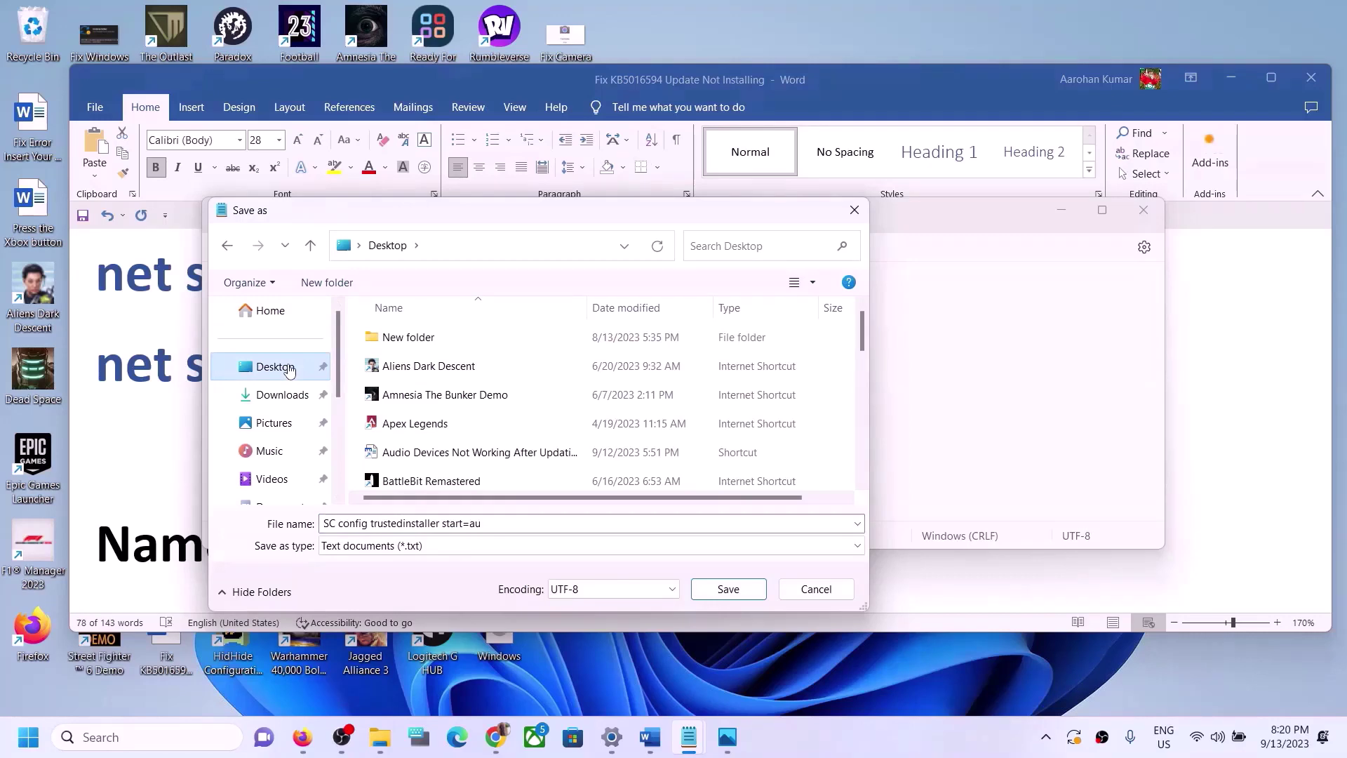
Save the file as Wufix.bat with type All files, then close Notepad and show the desktop
key("alt+Tab")
left_click_drag(294, 530, 484, 537)
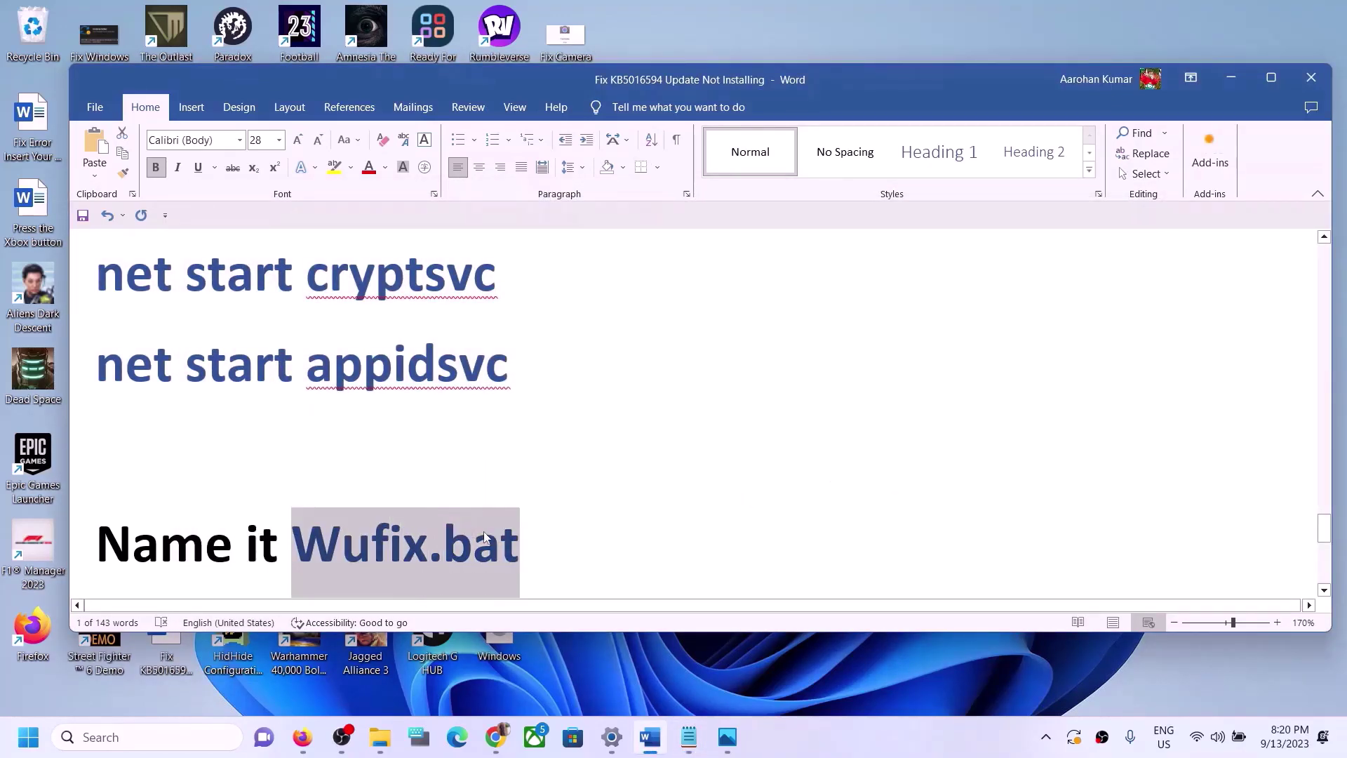
key("alt+Tab")
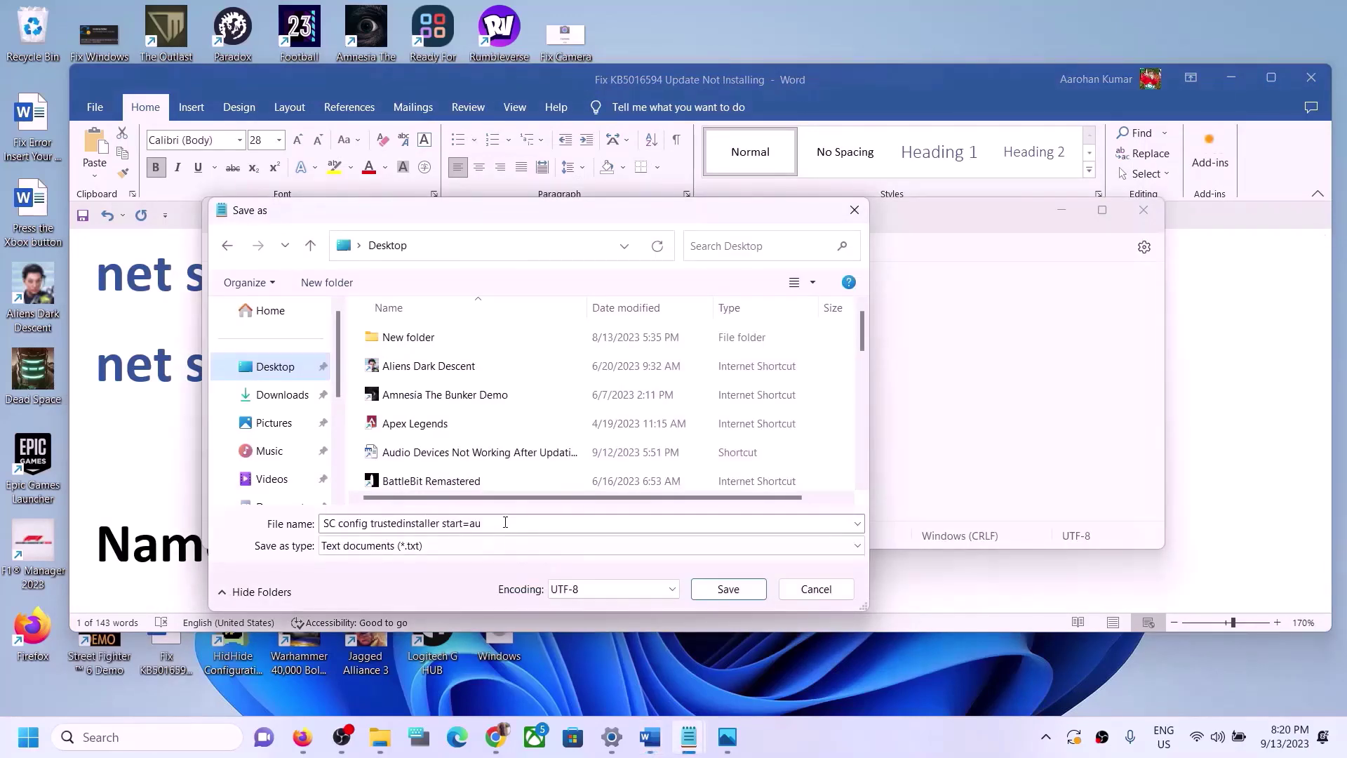
key("ctrl+v")
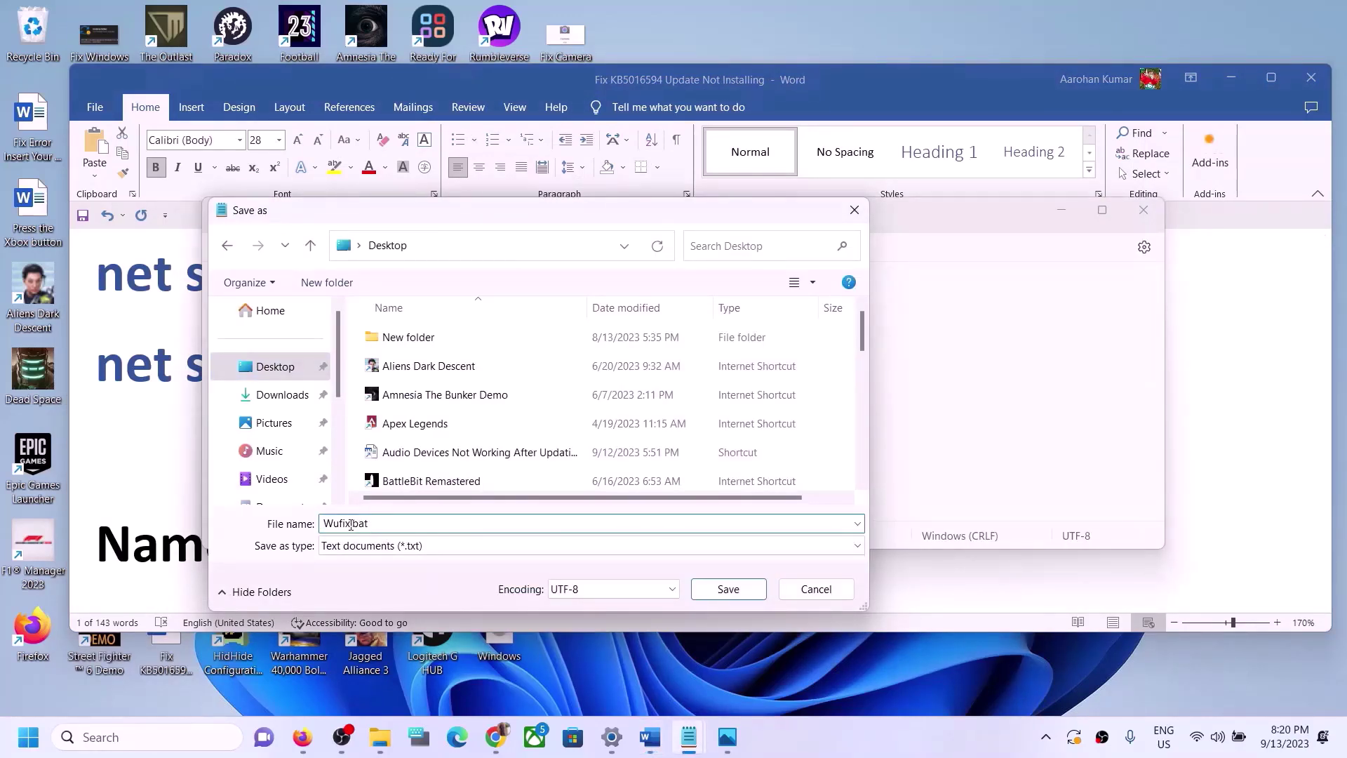
left_click(386, 548)
left_click(365, 577)
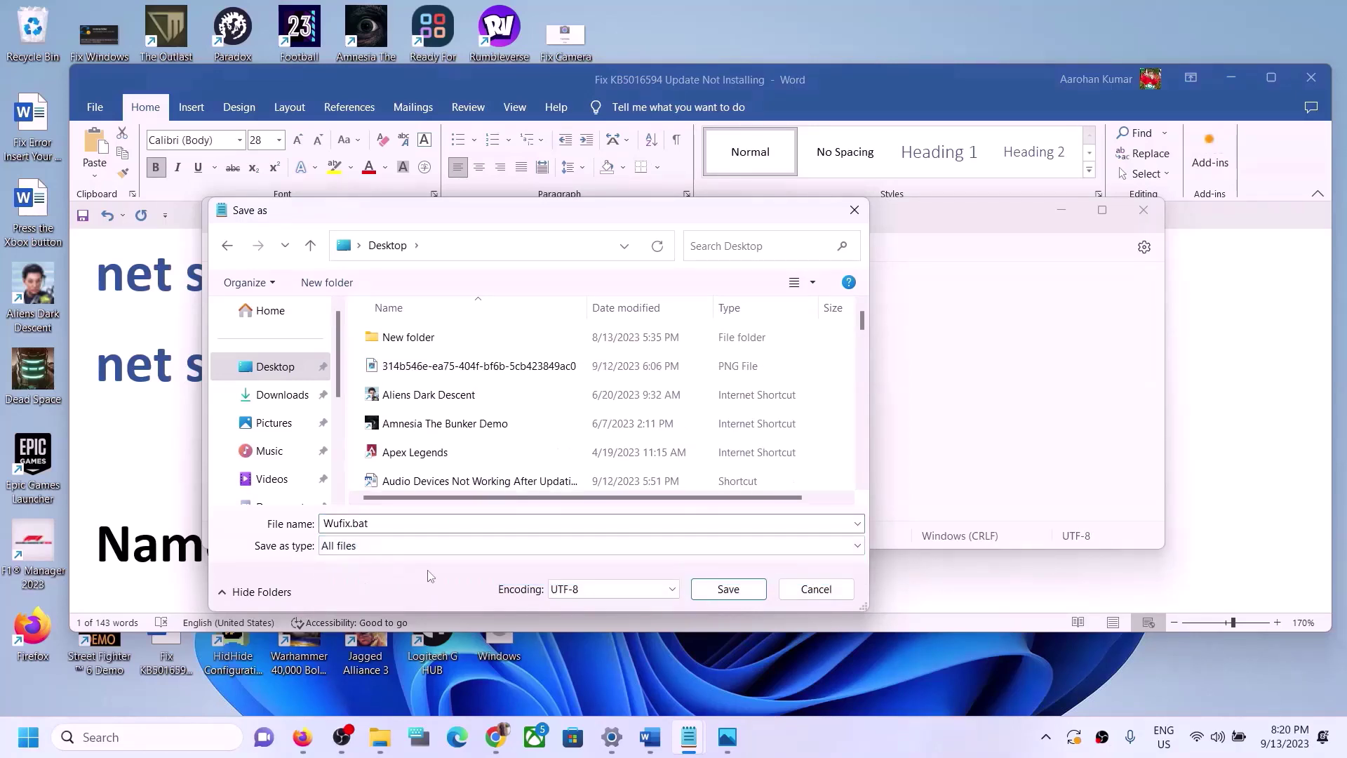
left_click(728, 589)
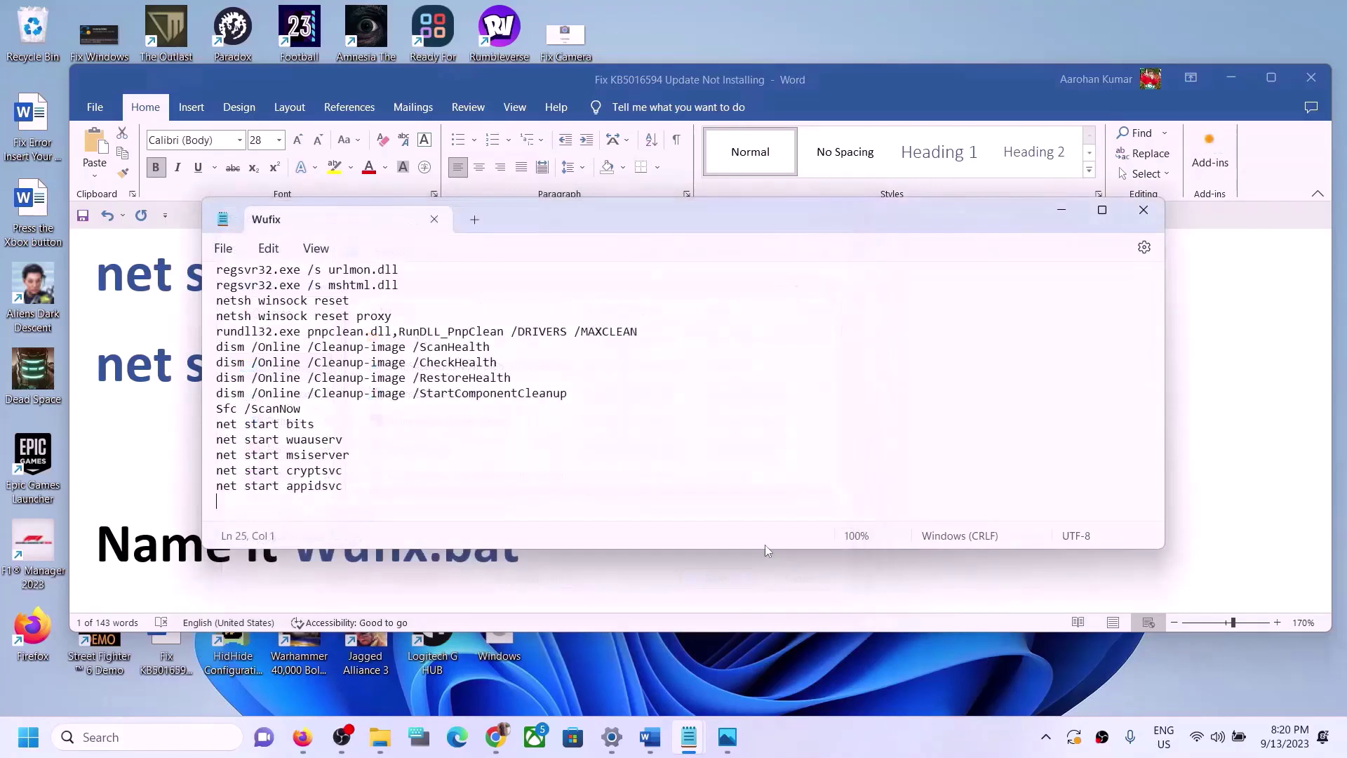
left_click(1144, 211)
key("super+d")
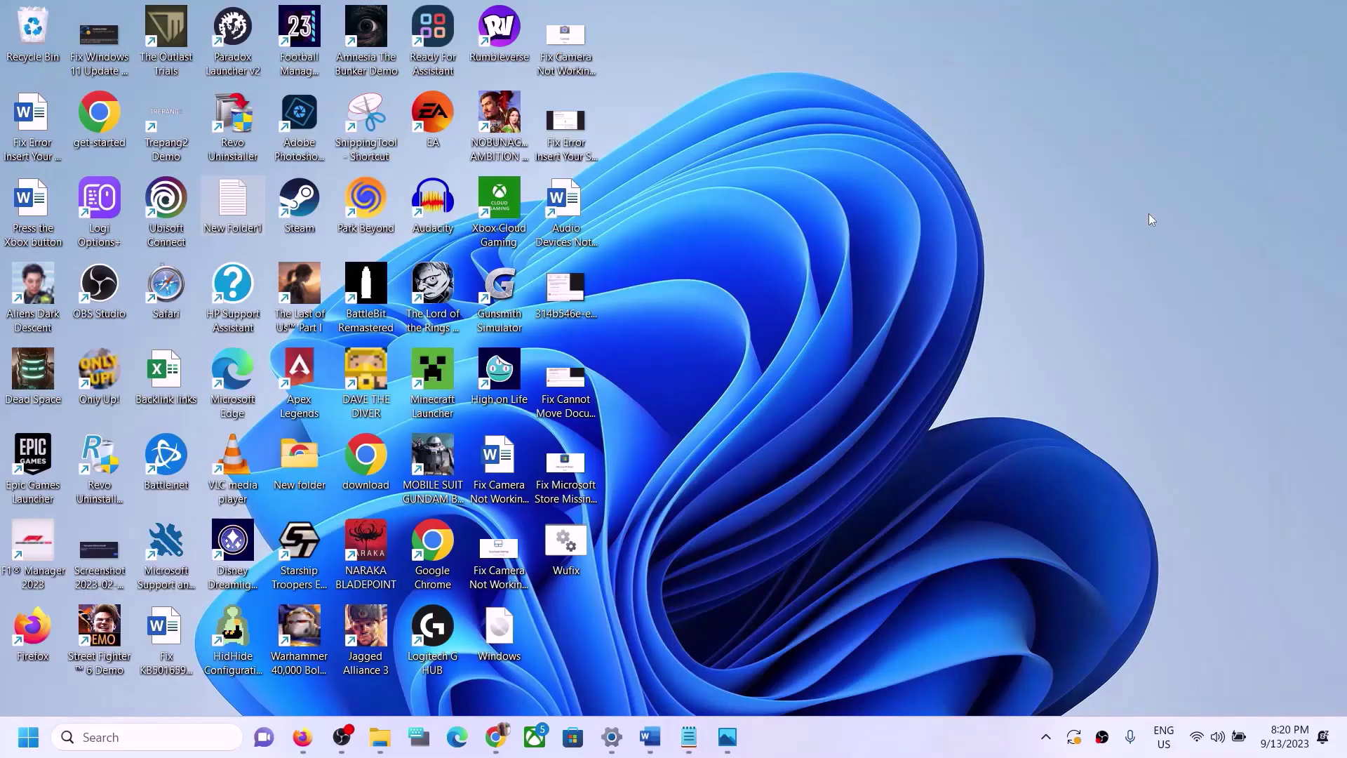
Run Wufix.bat as administrator, approving the UAC prompt, and let the reset commands run
right_click(570, 564)
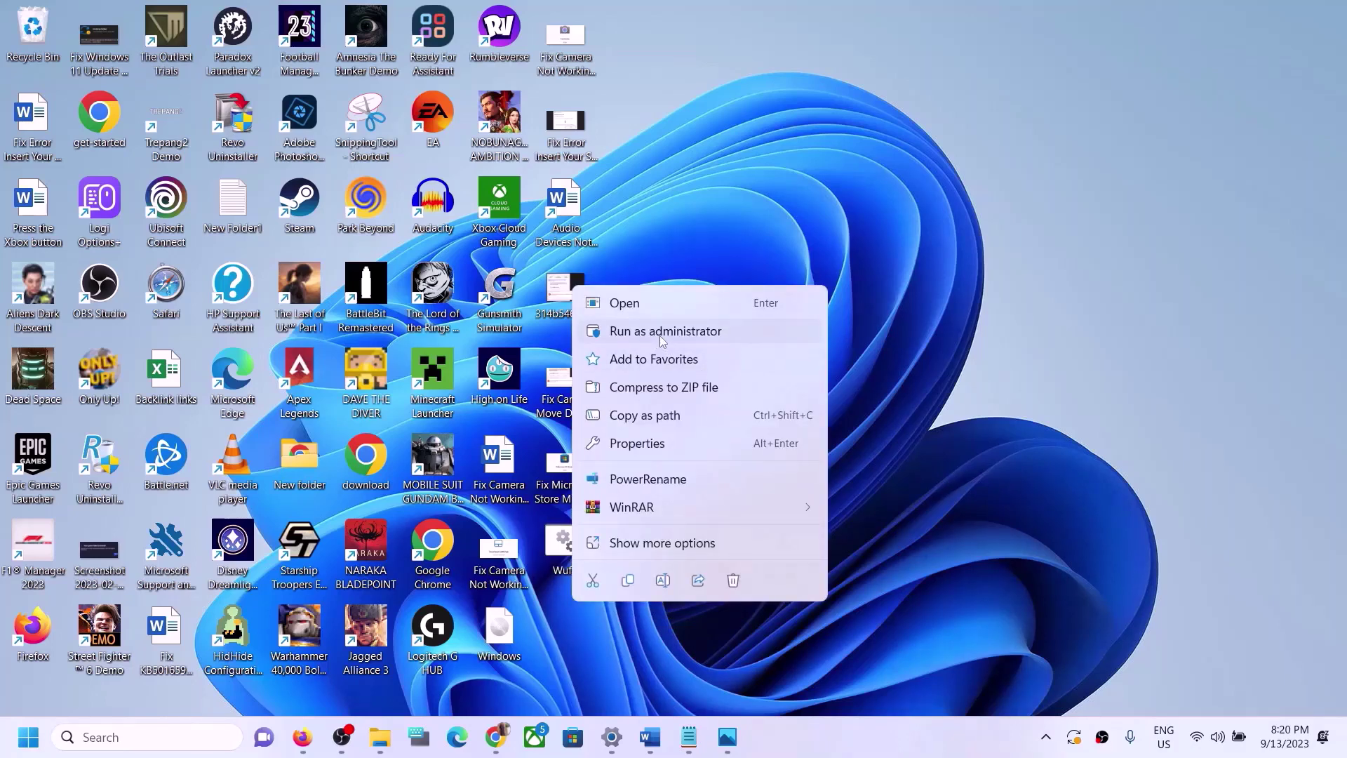
left_click(720, 335)
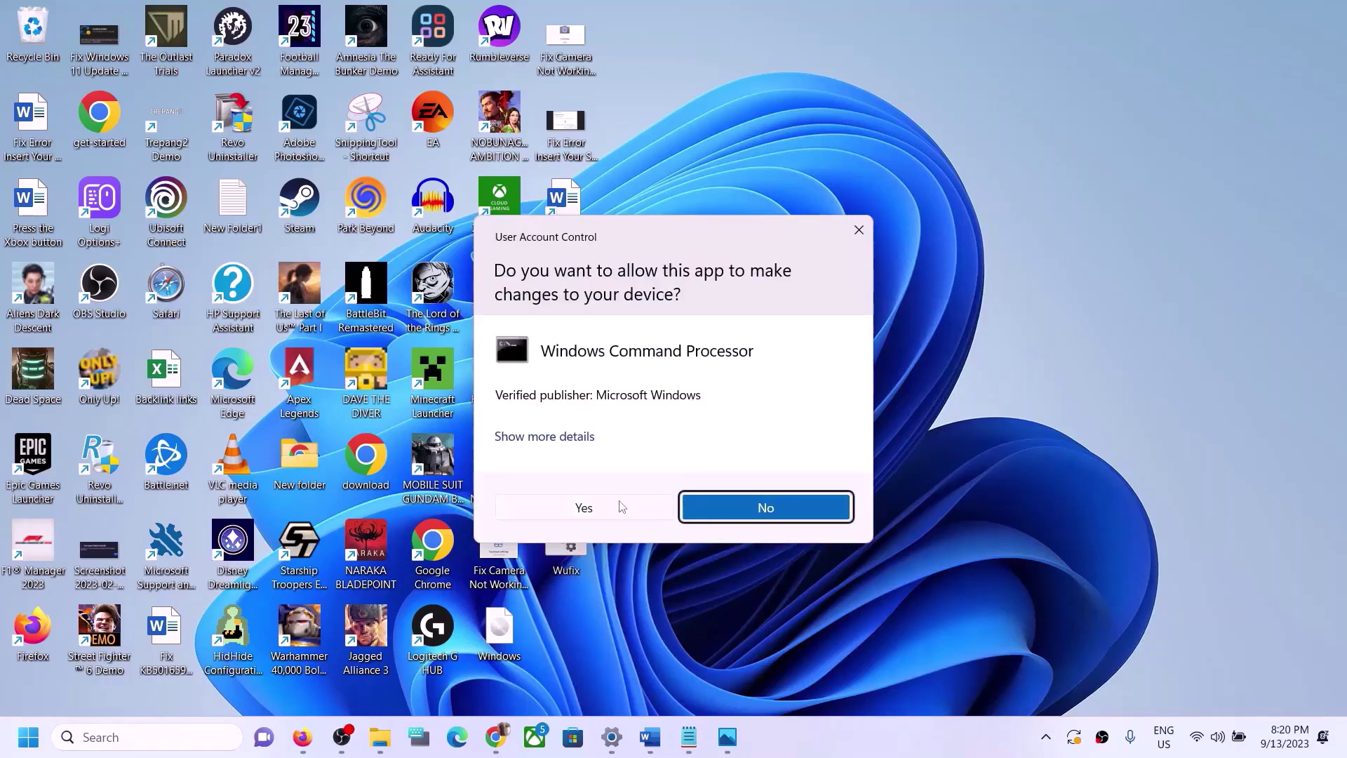
left_click(619, 507)
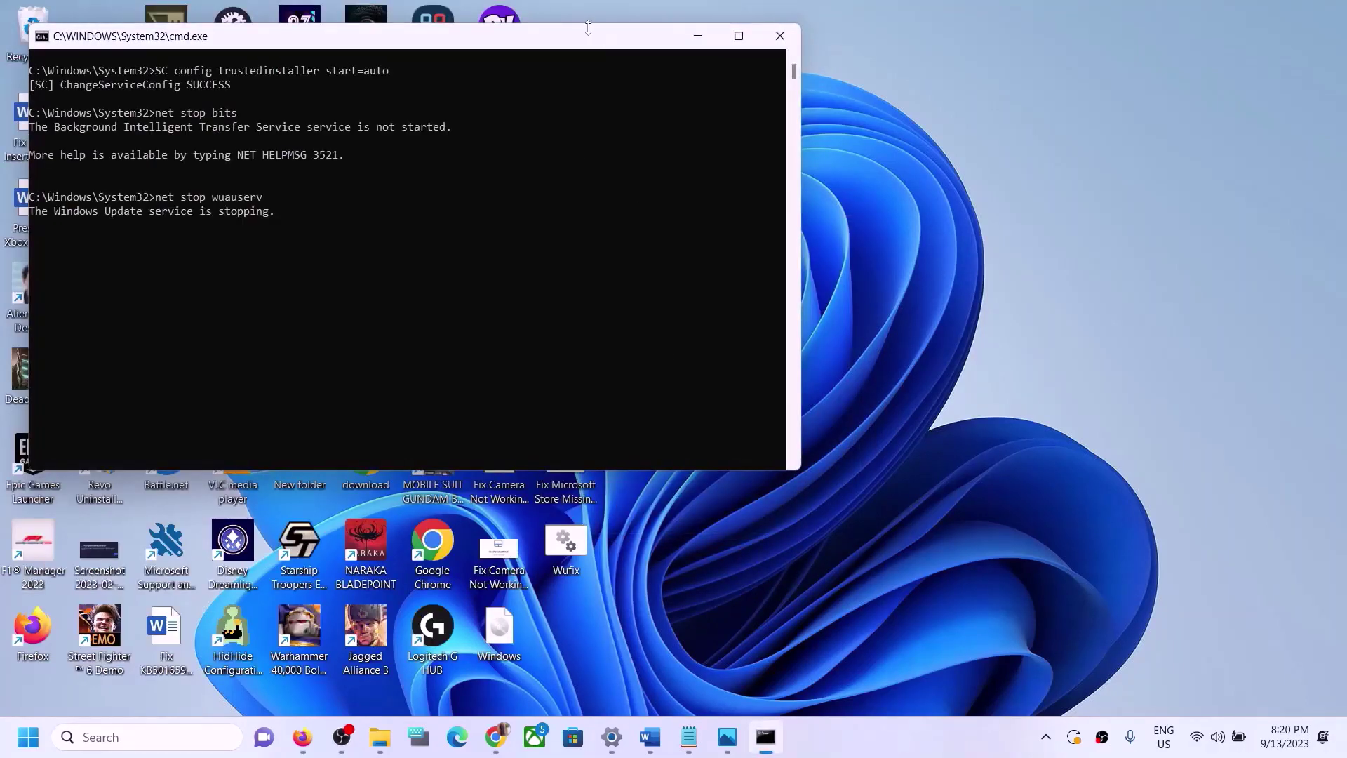
left_click_drag(568, 44, 791, 196)
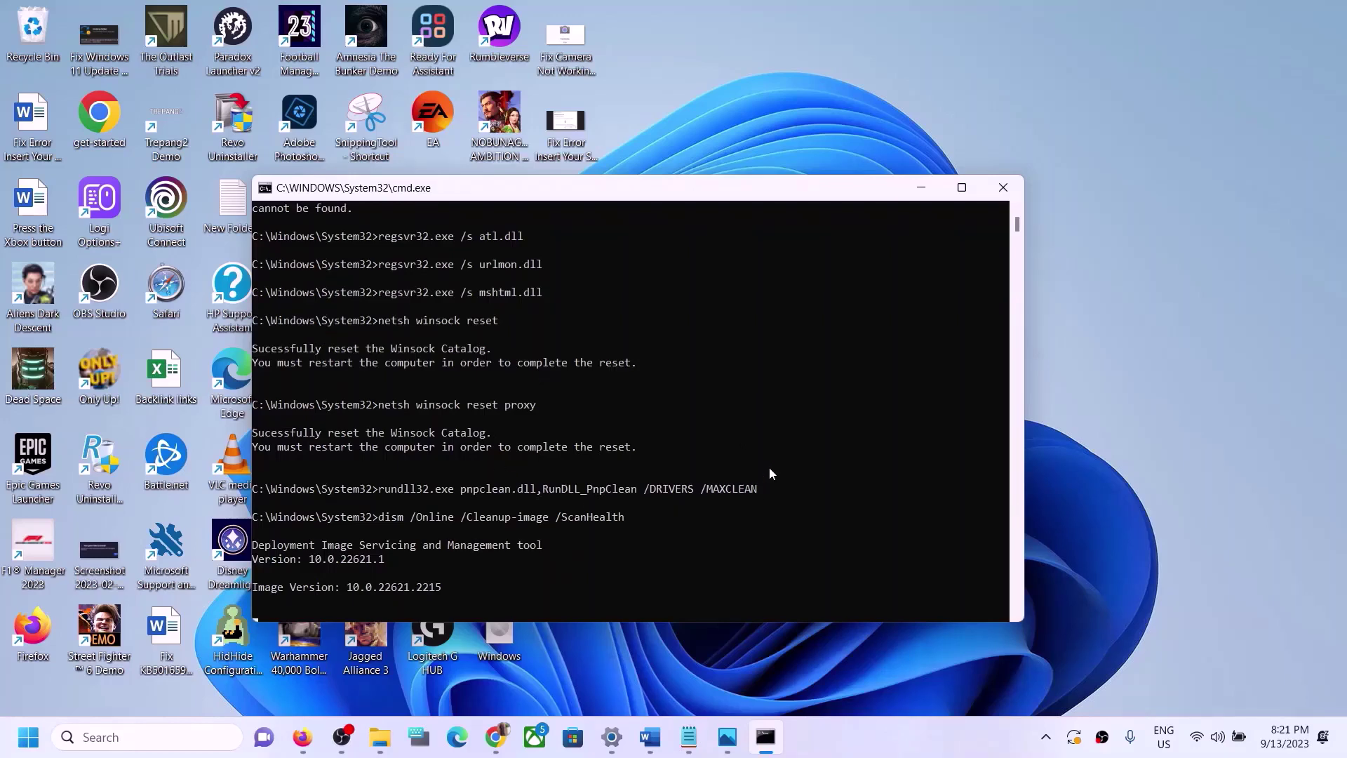
Check that the Start menu's Power options offer Restart, without restarting yet
left_click(28, 737)
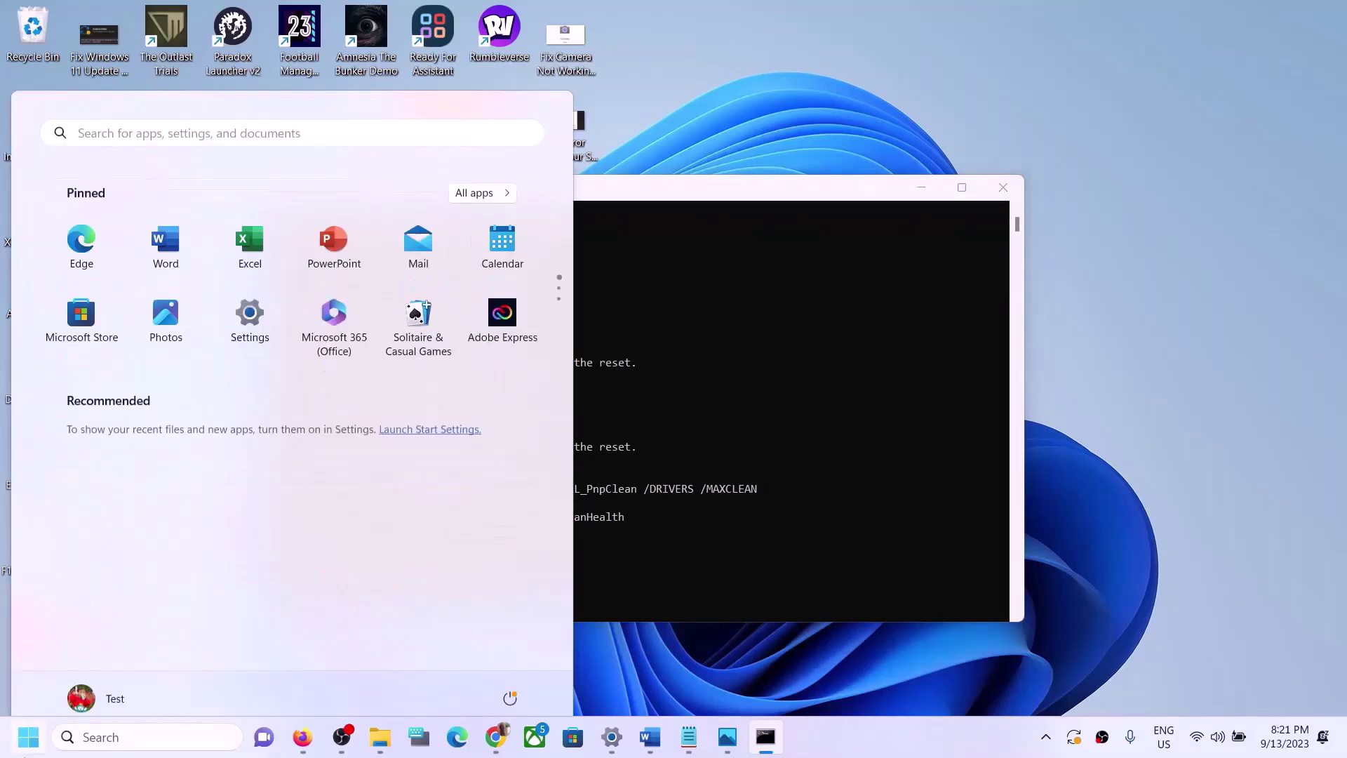
left_click(510, 676)
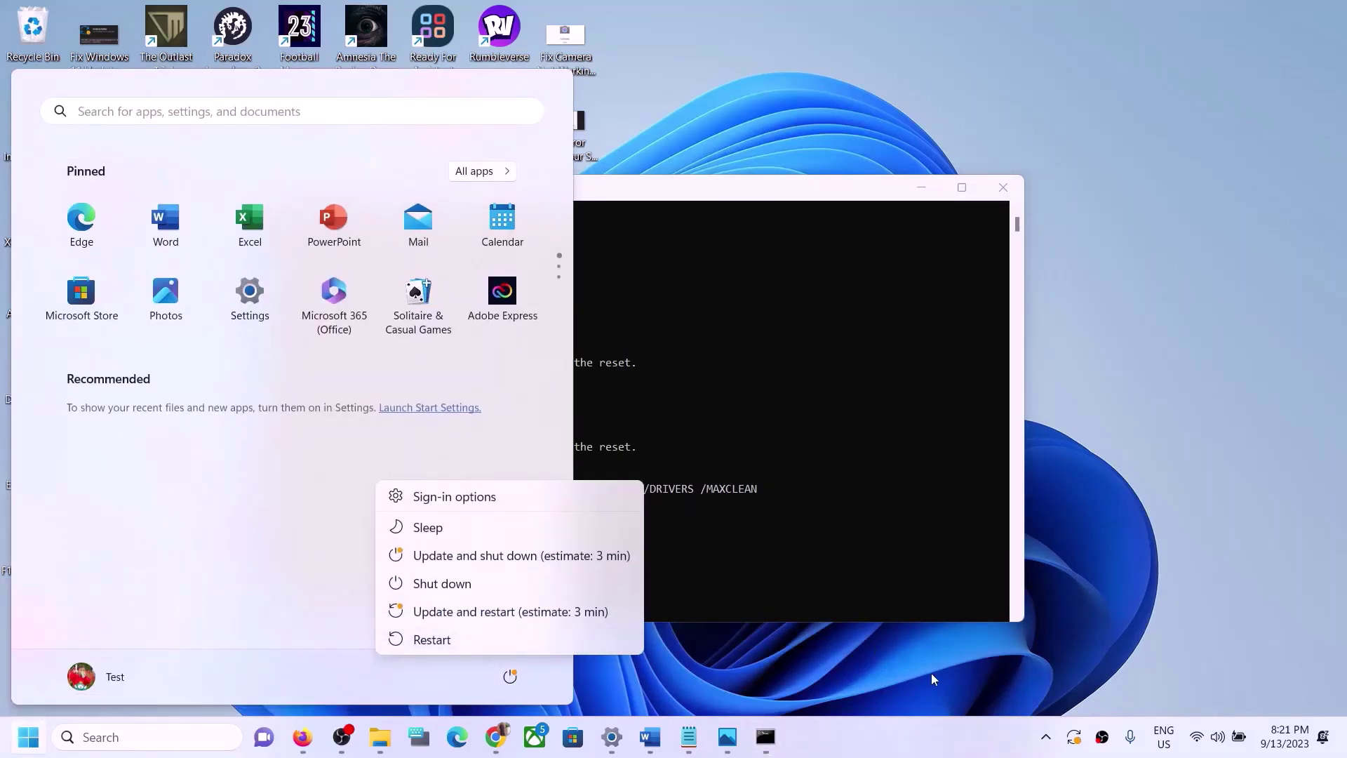
key("Escape")
key("Escape")
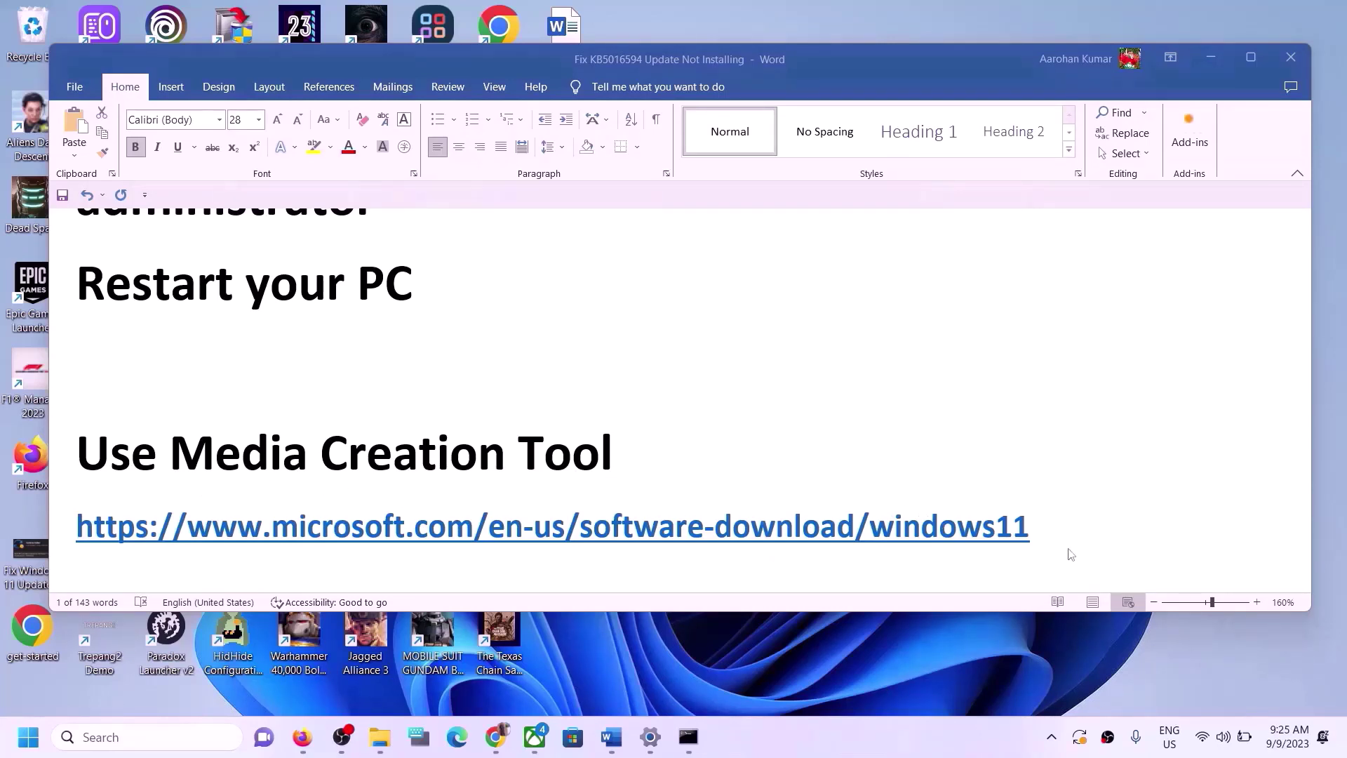
Copy the Windows 11 download link from Word and load it in a new Chrome tab
left_click(1039, 528)
triple_click(1039, 528)
key("ctrl+c")
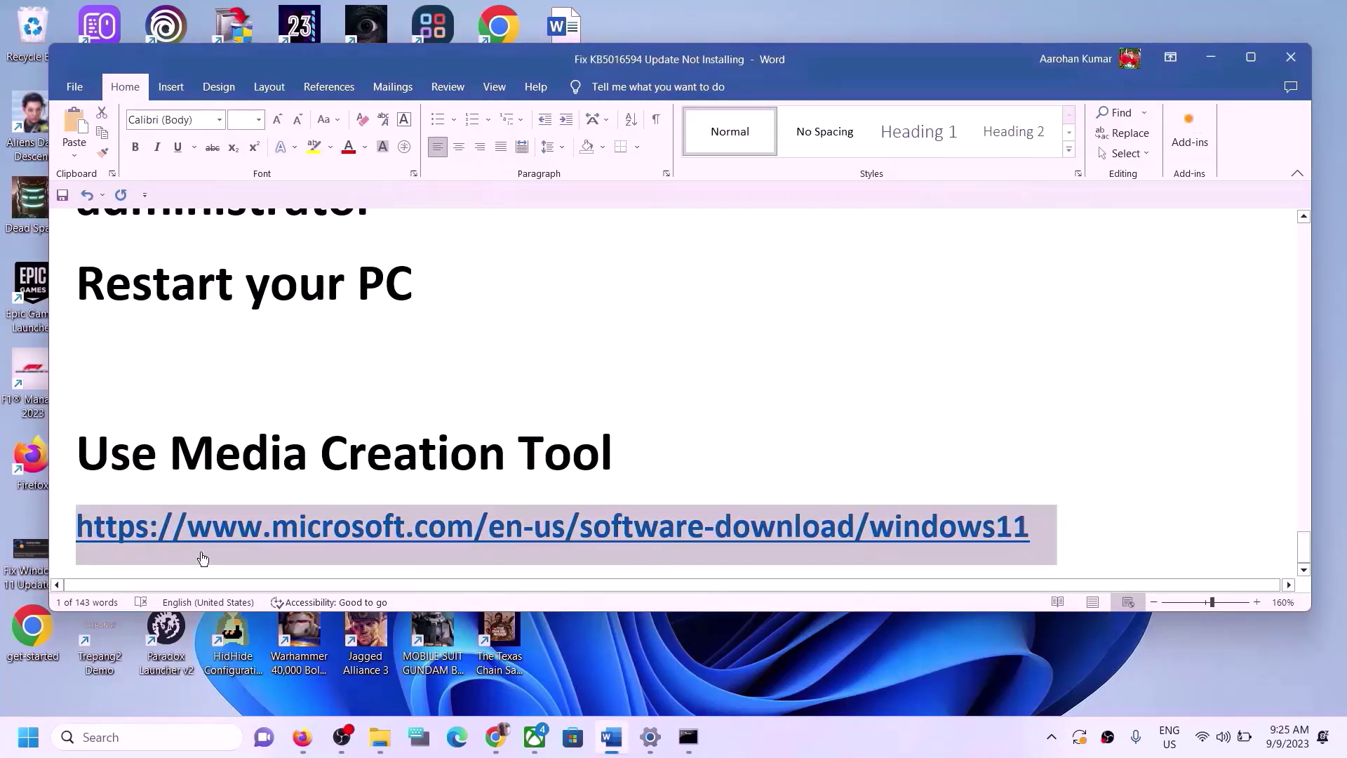
mouse_move(496, 737)
left_click(590, 642)
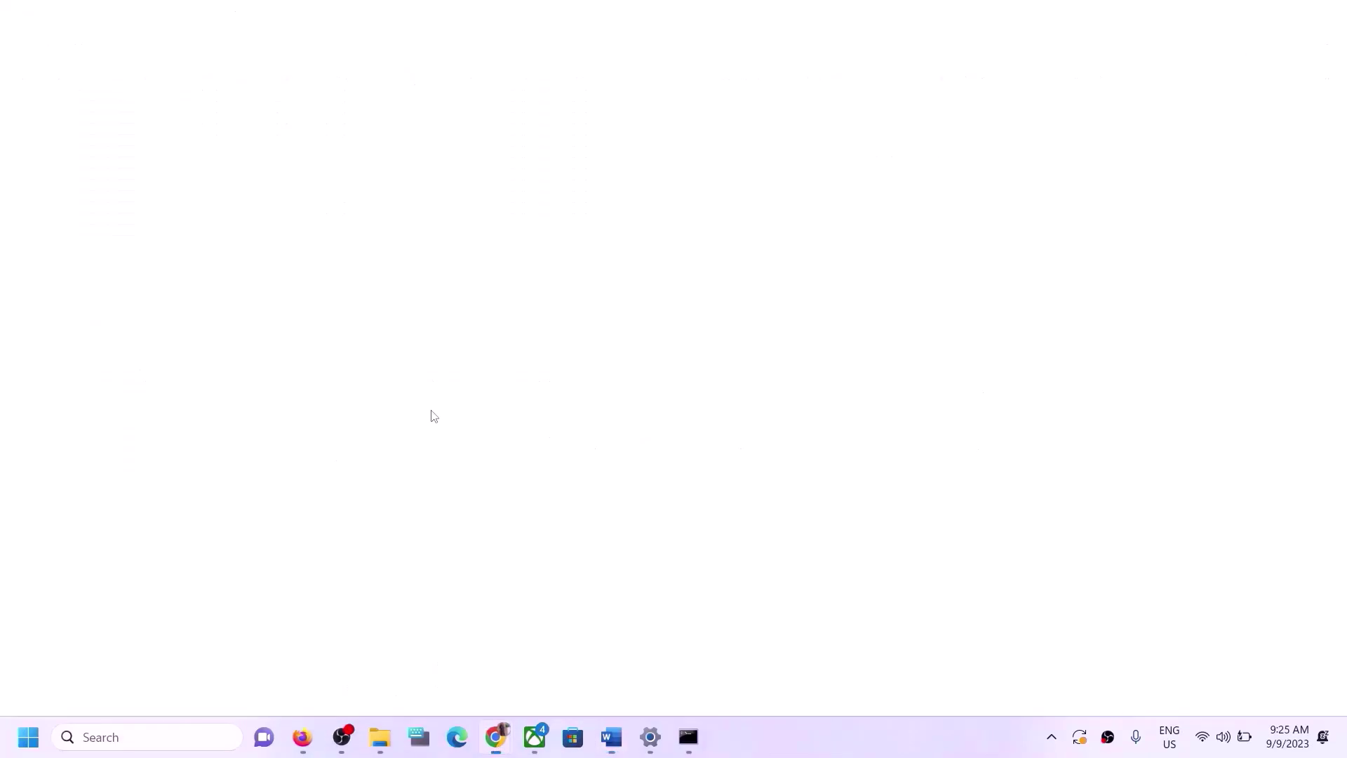
left_click(441, 15)
key("ctrl+v")
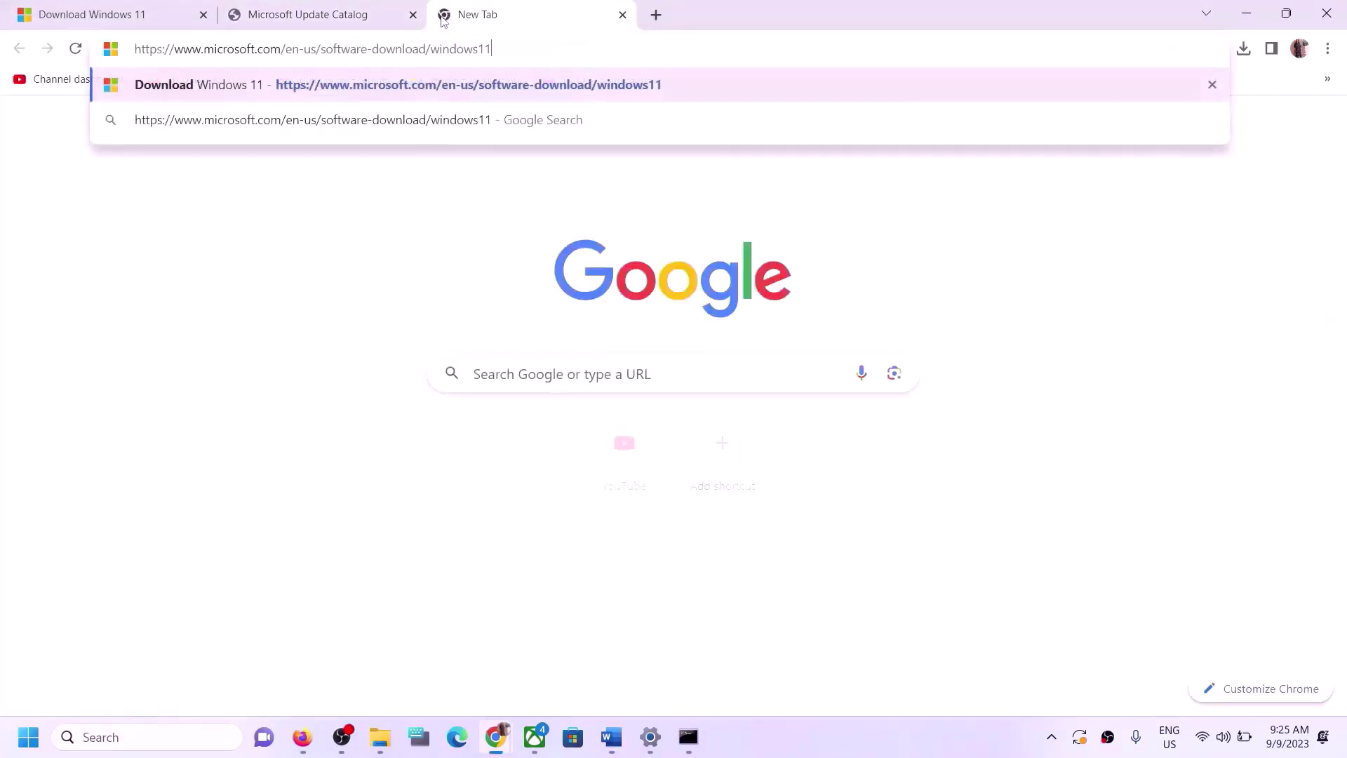
key("Return")
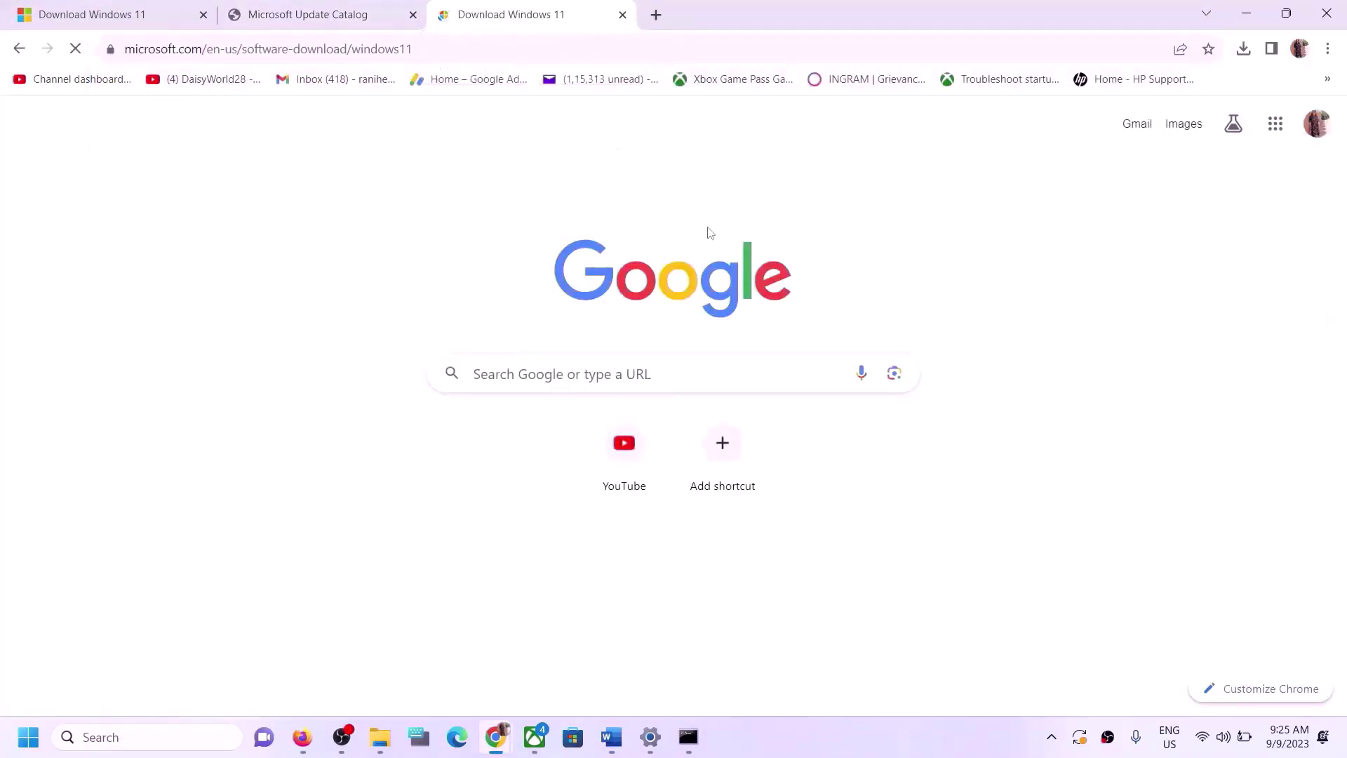
Download mediacreationtool.exe from the Create Windows 11 Installation Media section and check recent downloads
scroll(470, 393, "down", 5)
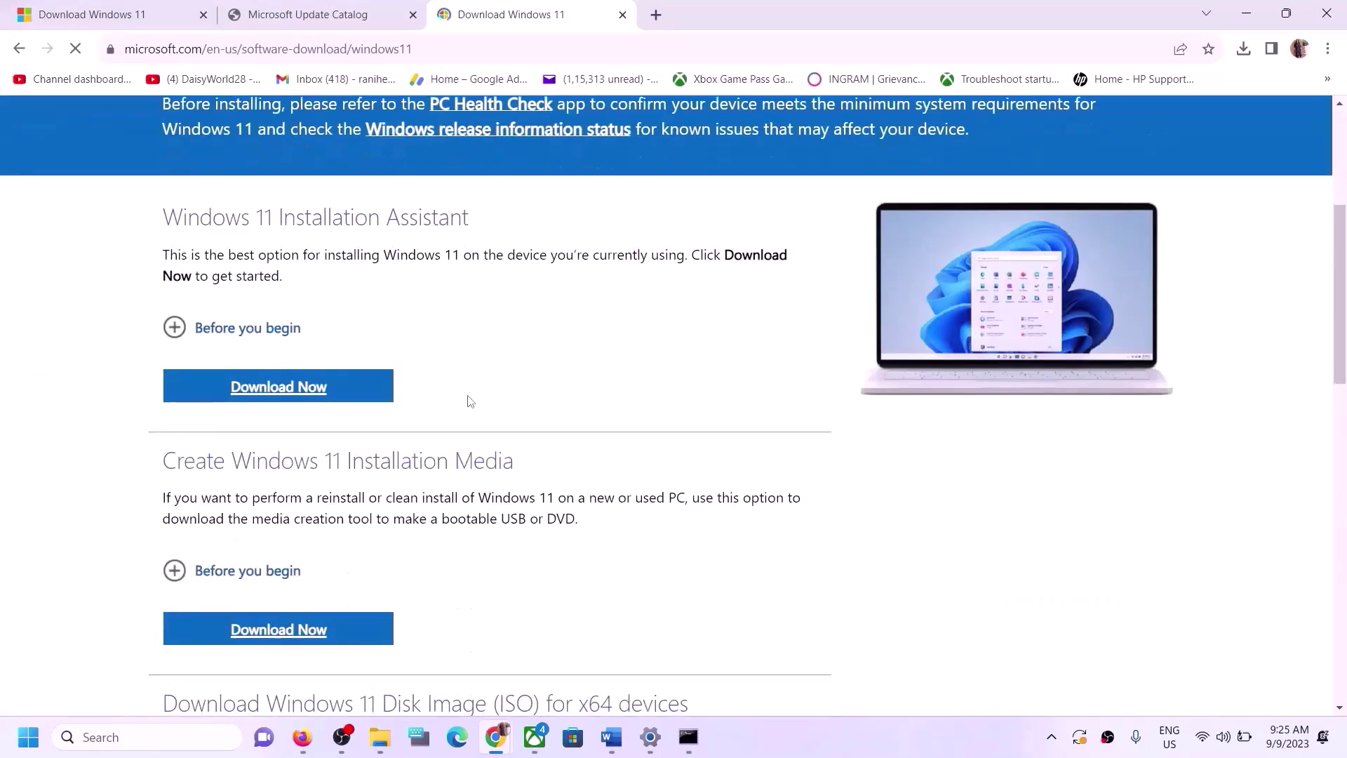
scroll(244, 432, "down", 1)
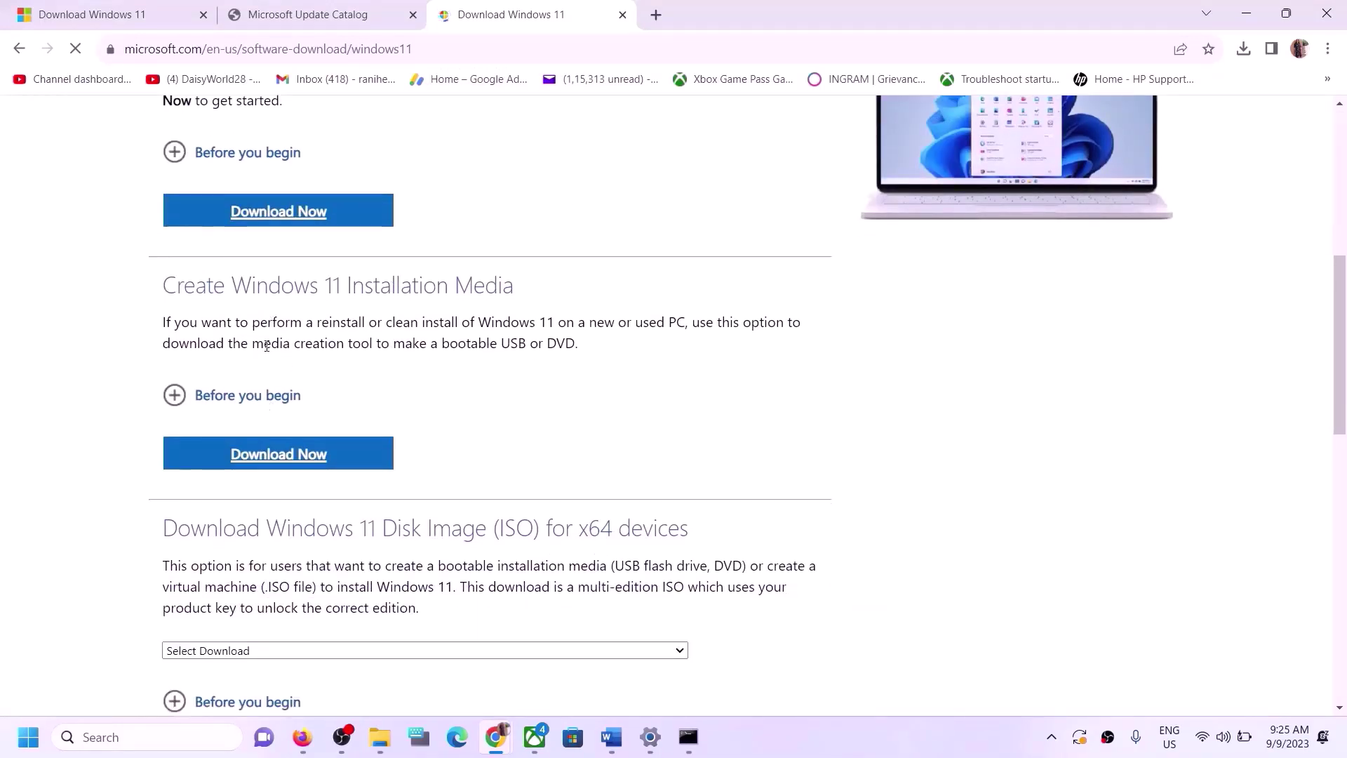
left_click(309, 453)
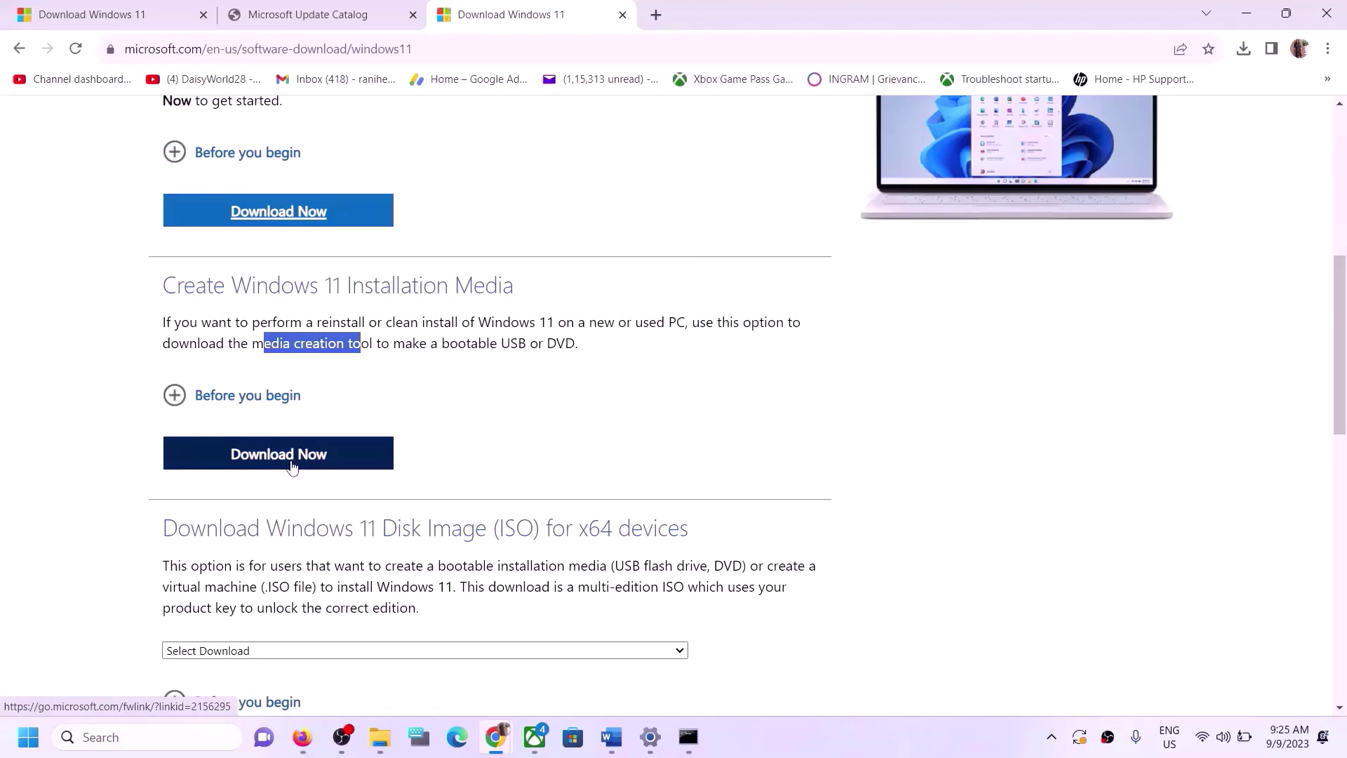
left_click(1243, 48)
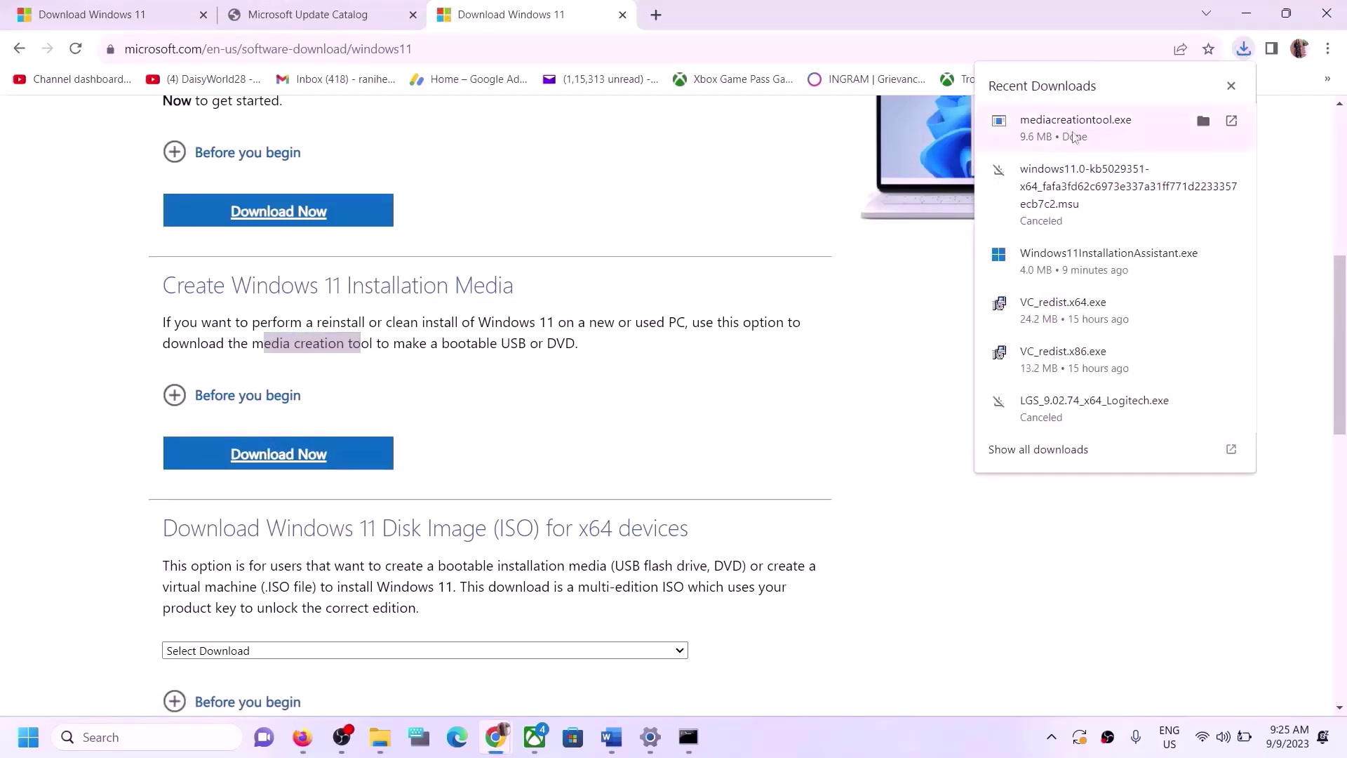
Run mediacreationtool.exe, accept the license, keep recommended options, and save an ISO to the Desktop
left_click(1128, 138)
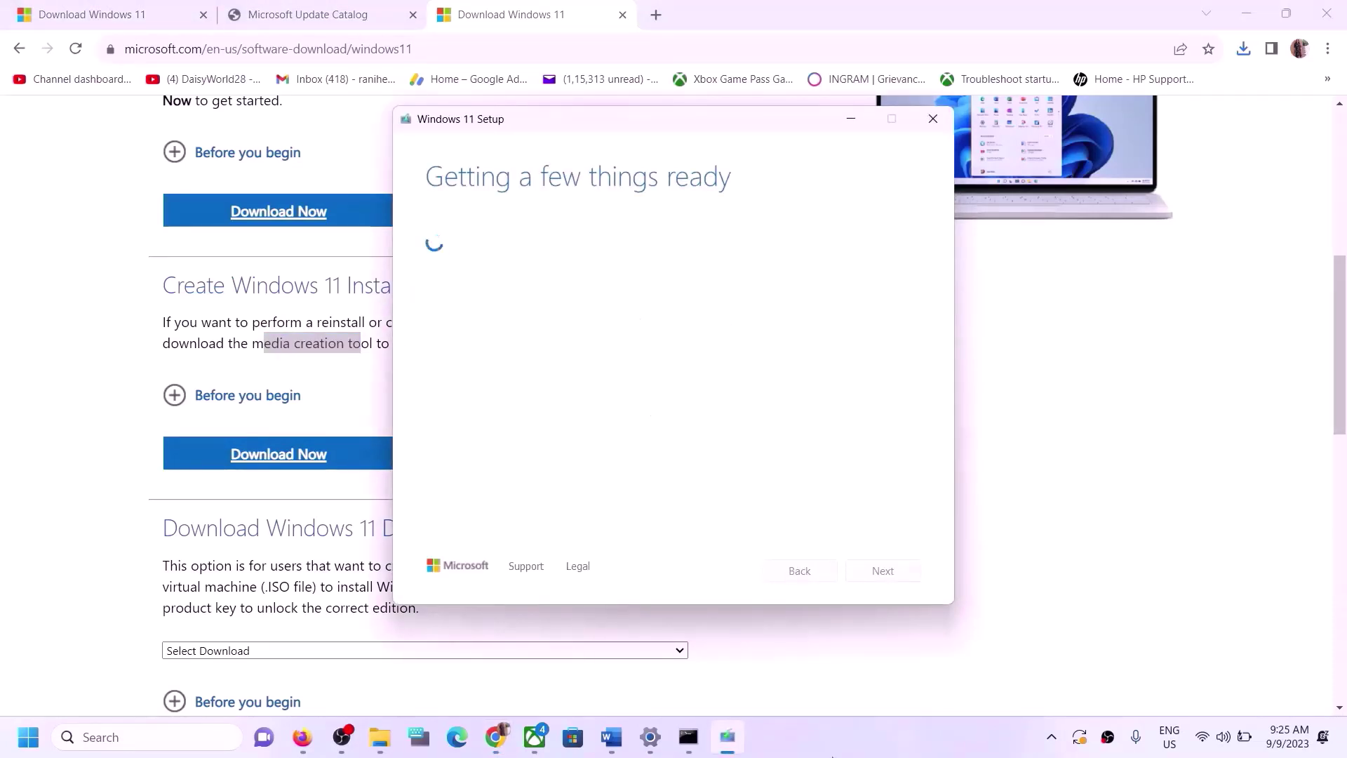
left_click(875, 577)
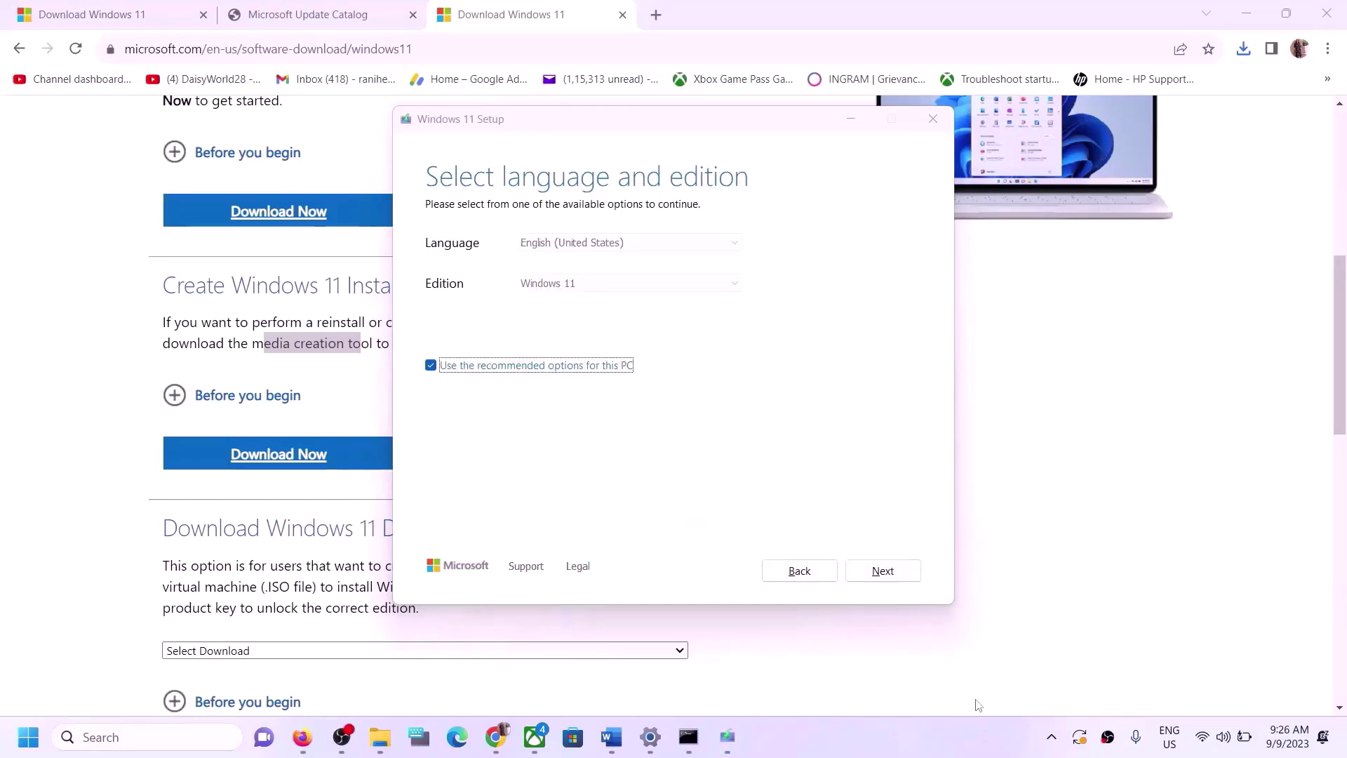
left_click(875, 571)
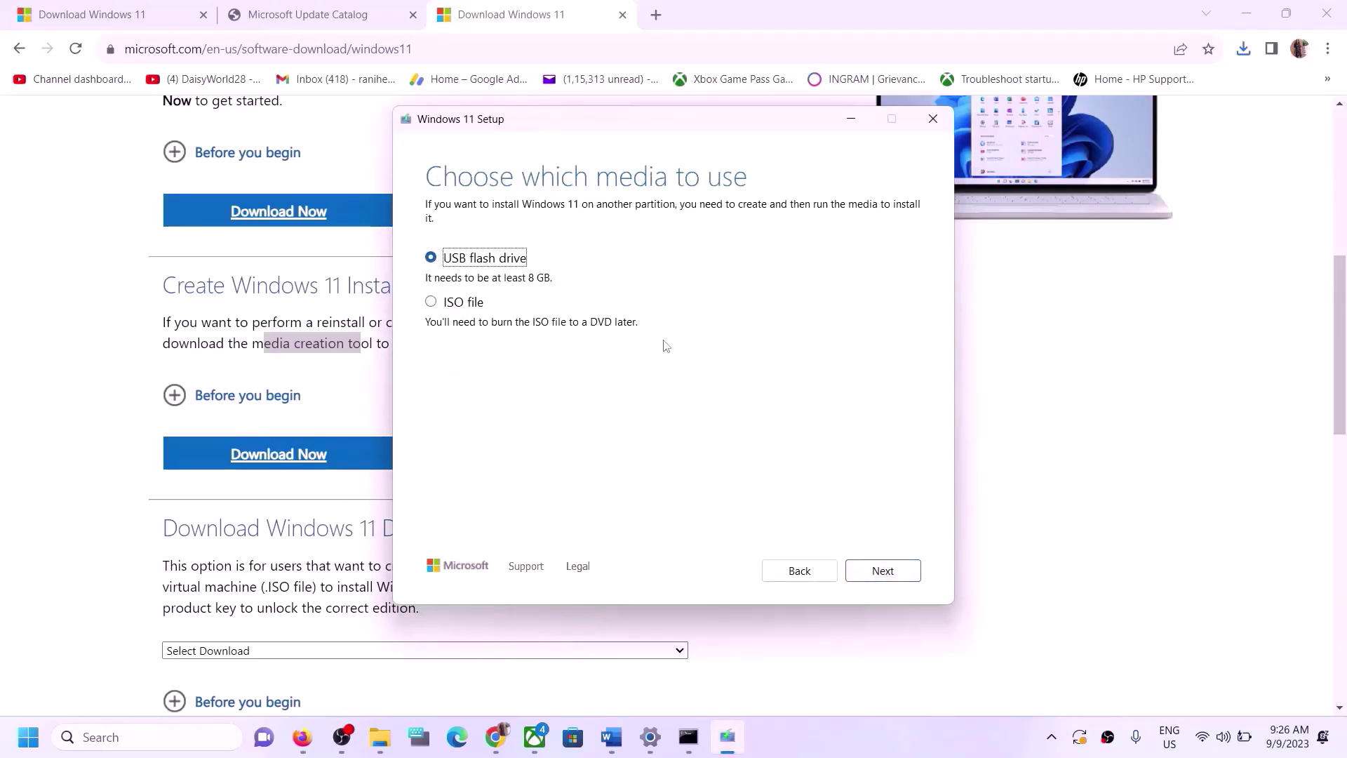
left_click(456, 306)
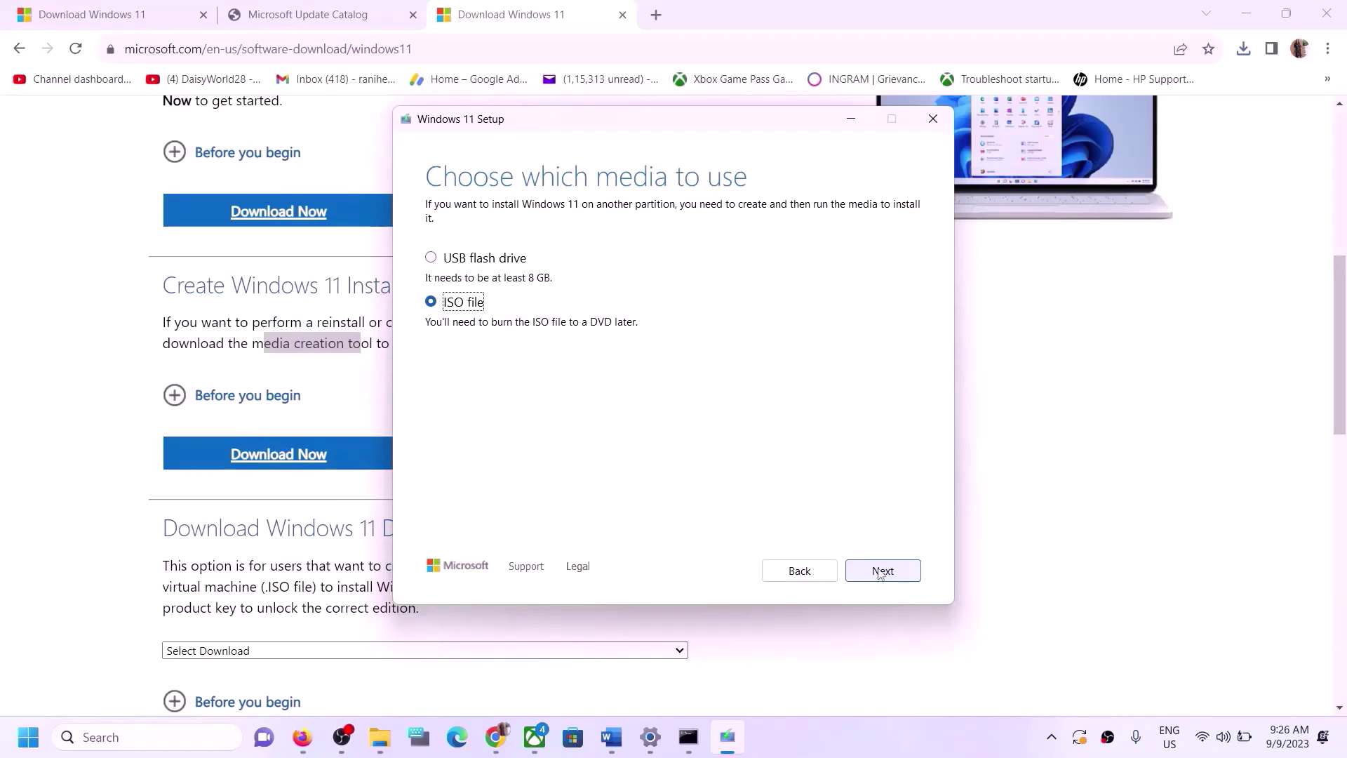
left_click(880, 572)
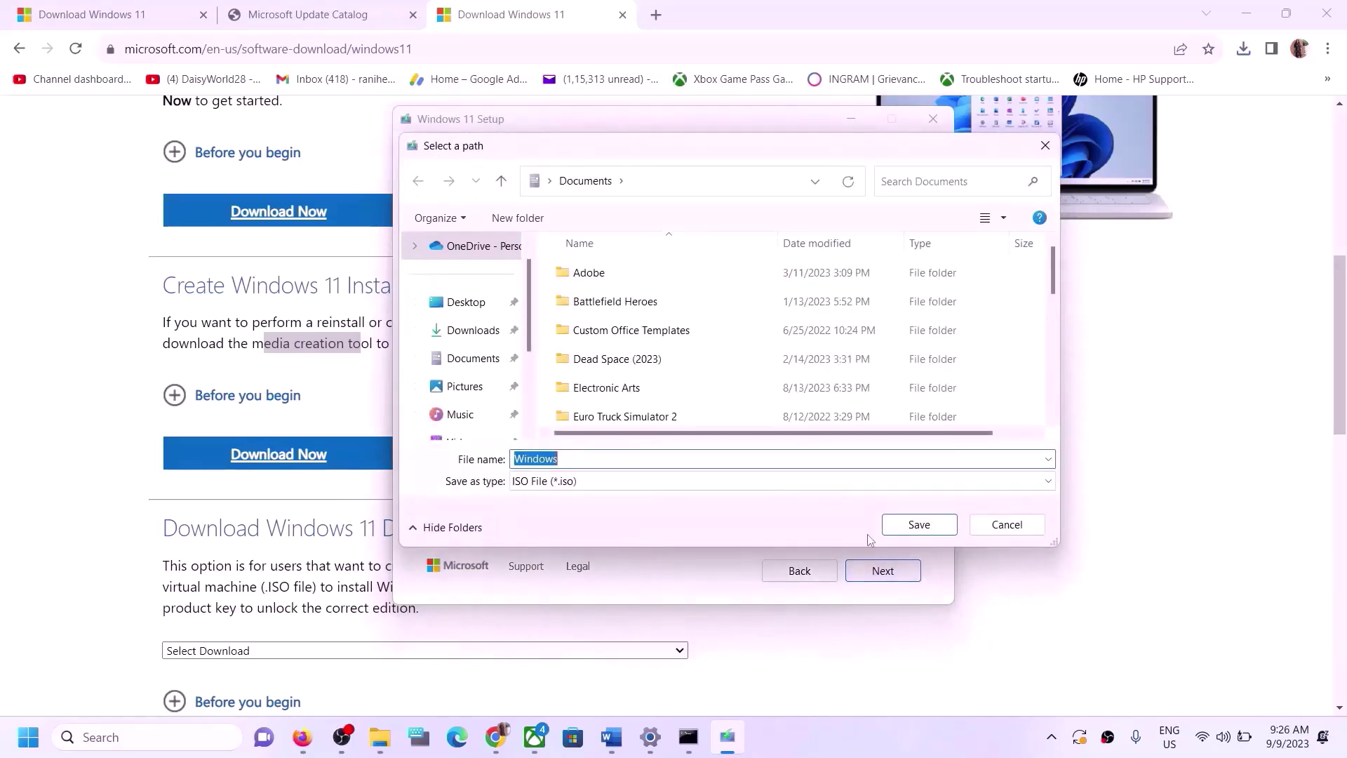
left_click(468, 307)
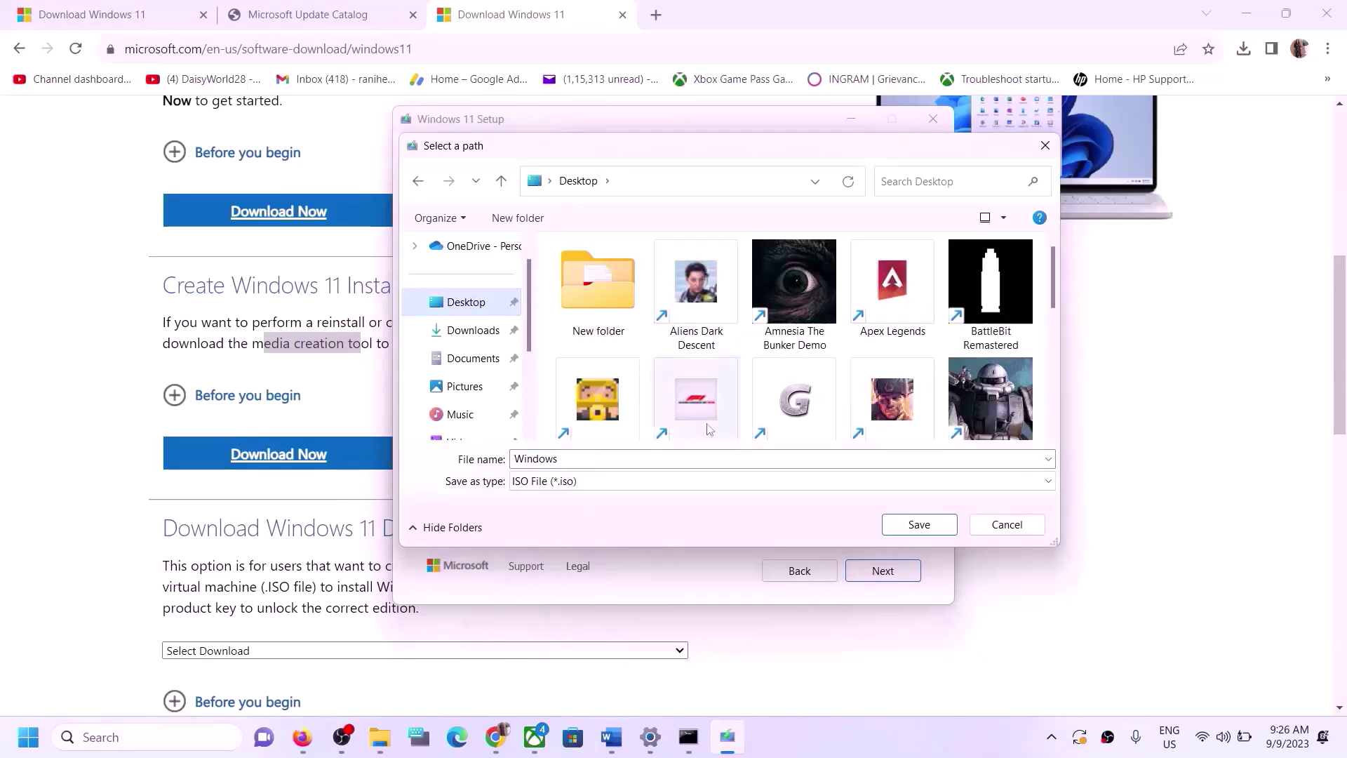
left_click(912, 526)
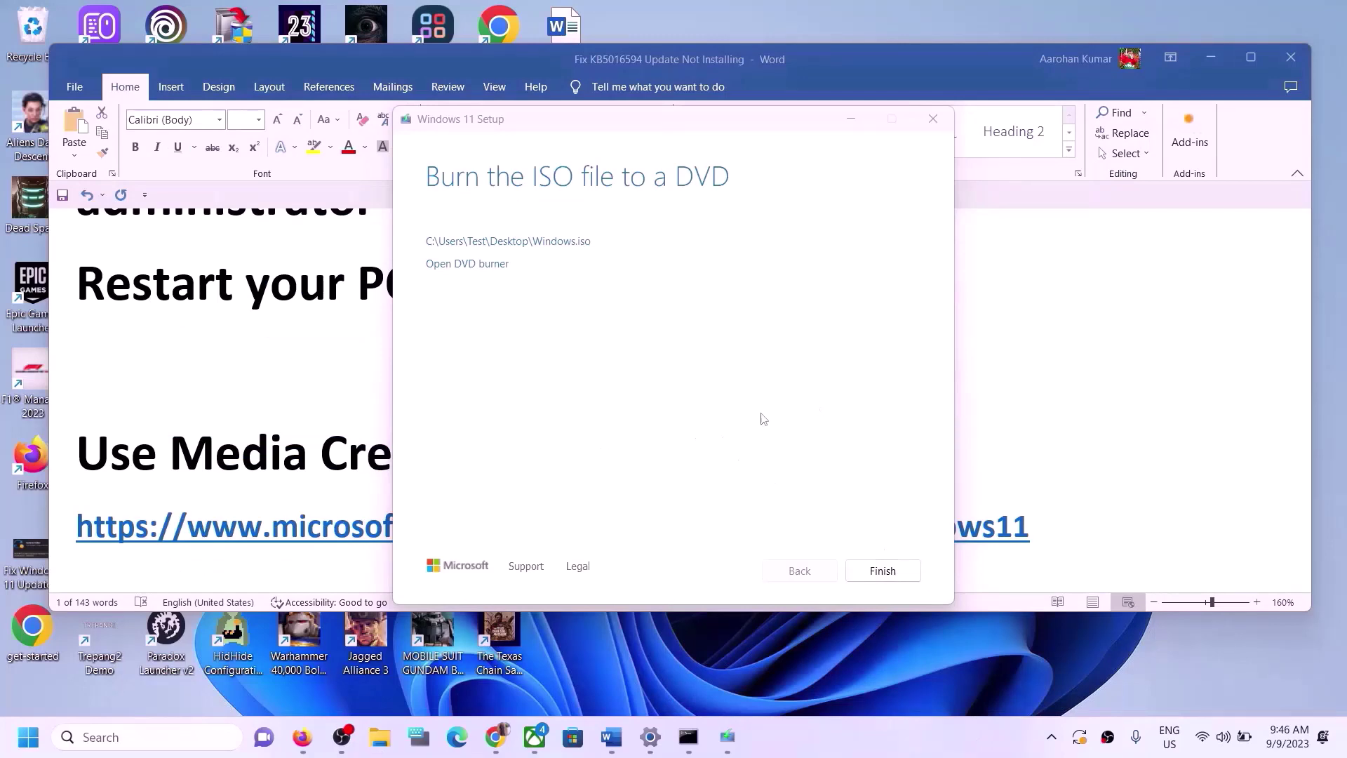
Finish the tool, mount Windows.iso as DVD Drive (D:), and run its setup with admin approval
left_click(882, 571)
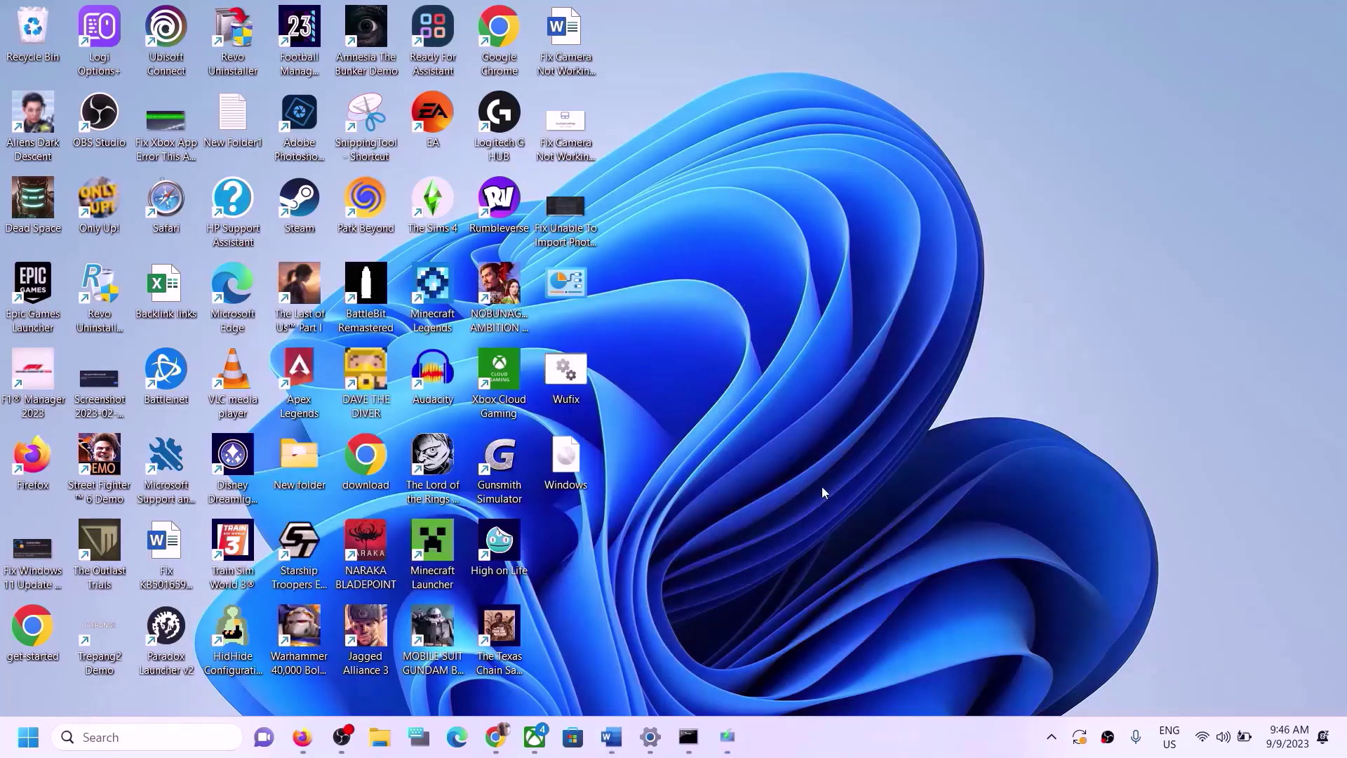
left_click(574, 463)
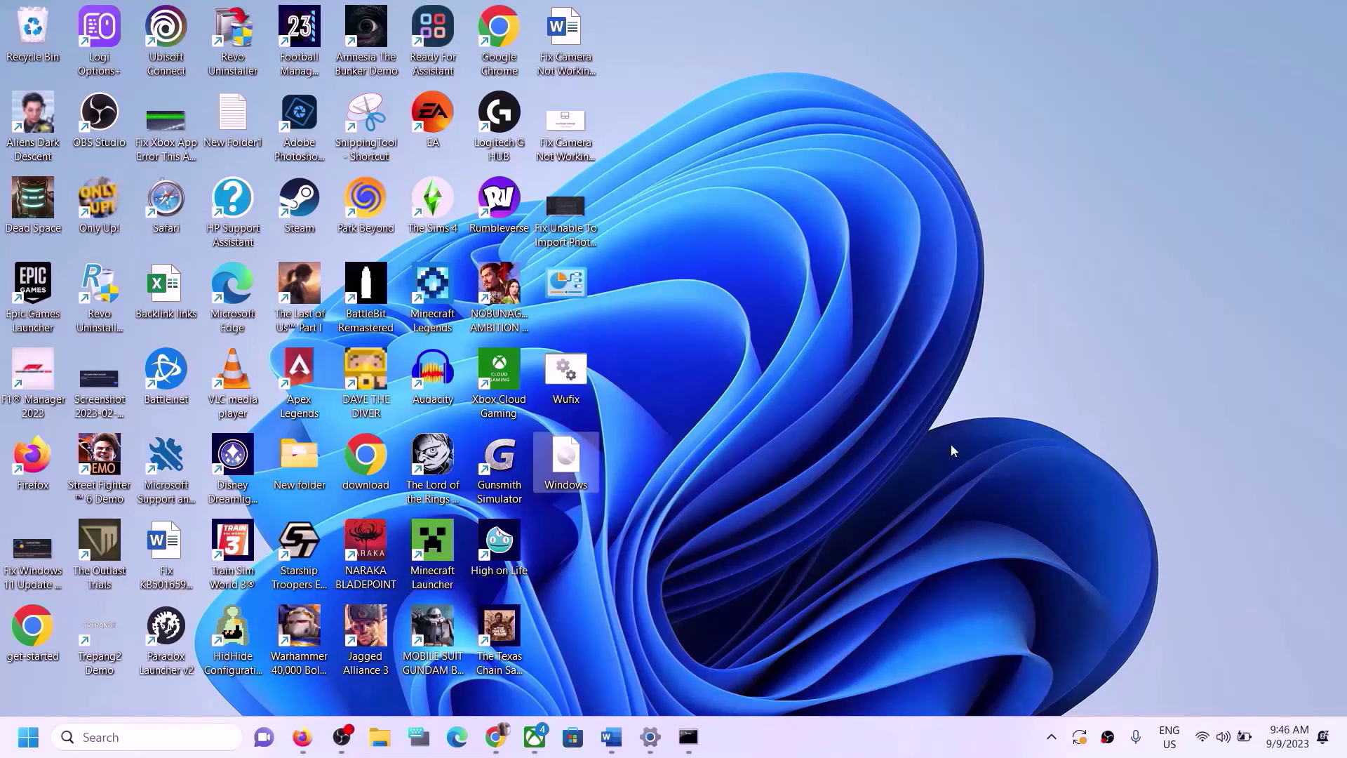
key("Return")
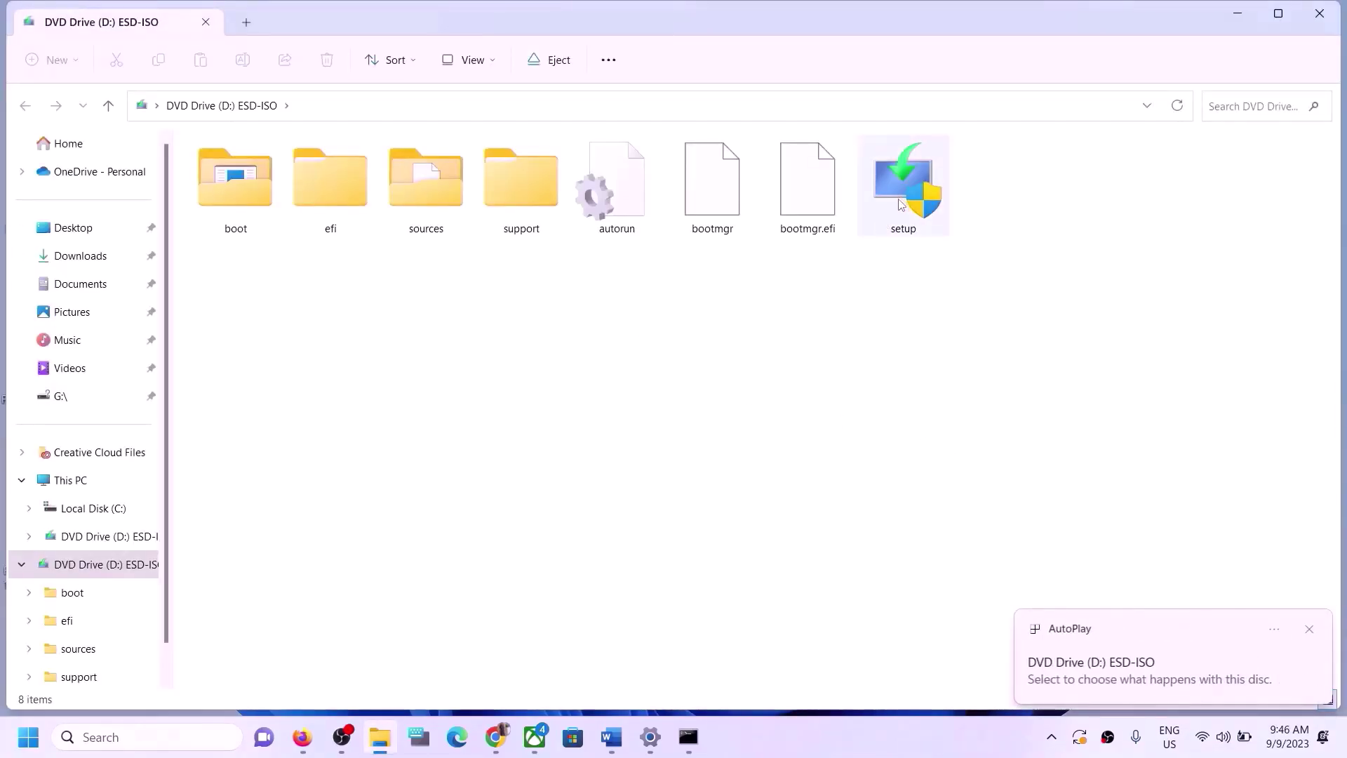
left_click(902, 233)
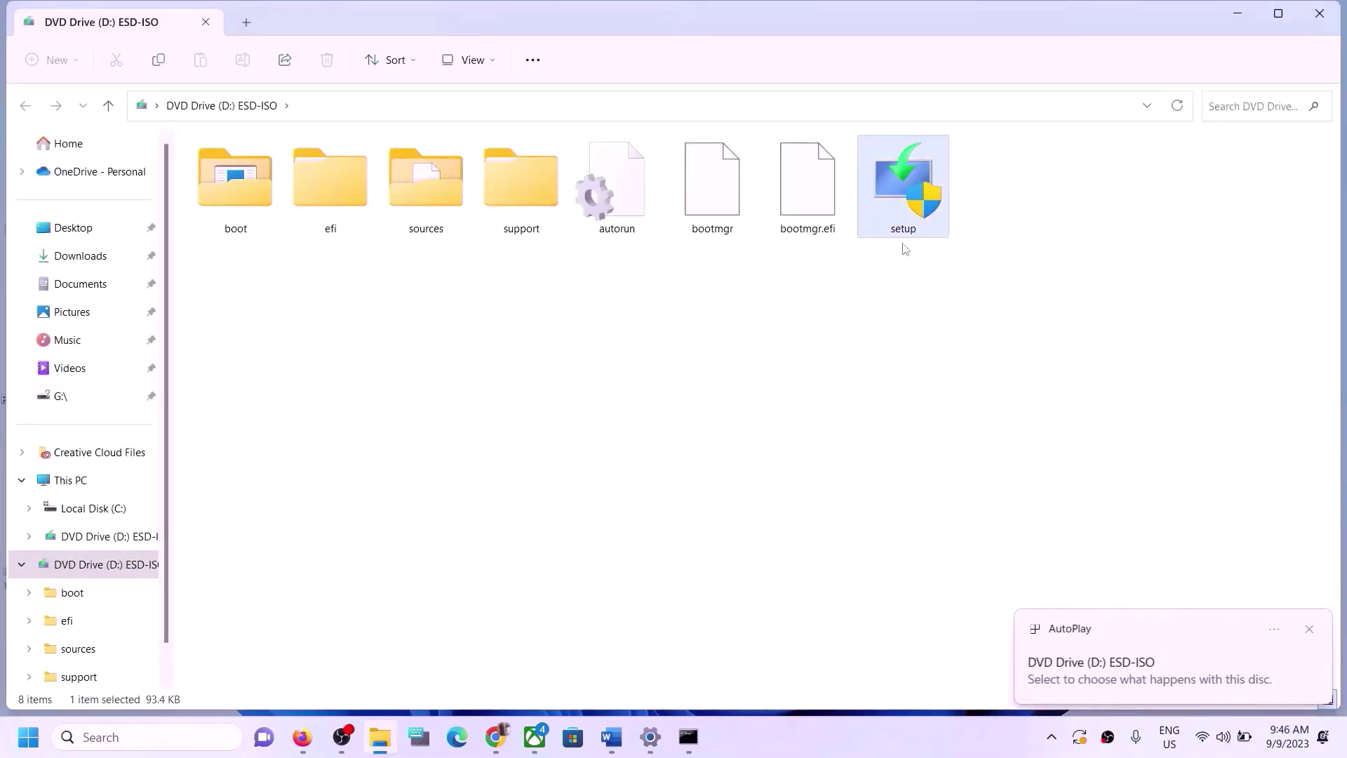
double_click(903, 206)
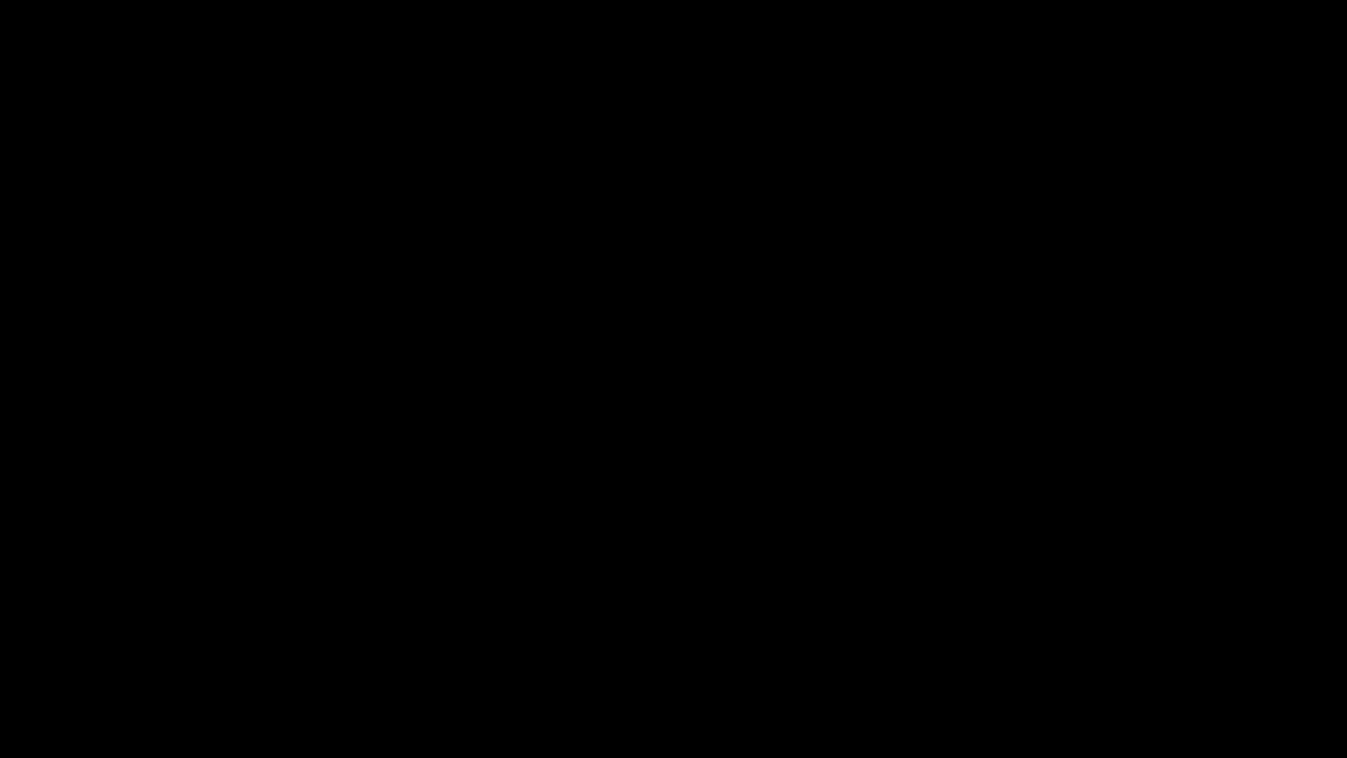
left_click(787, 424)
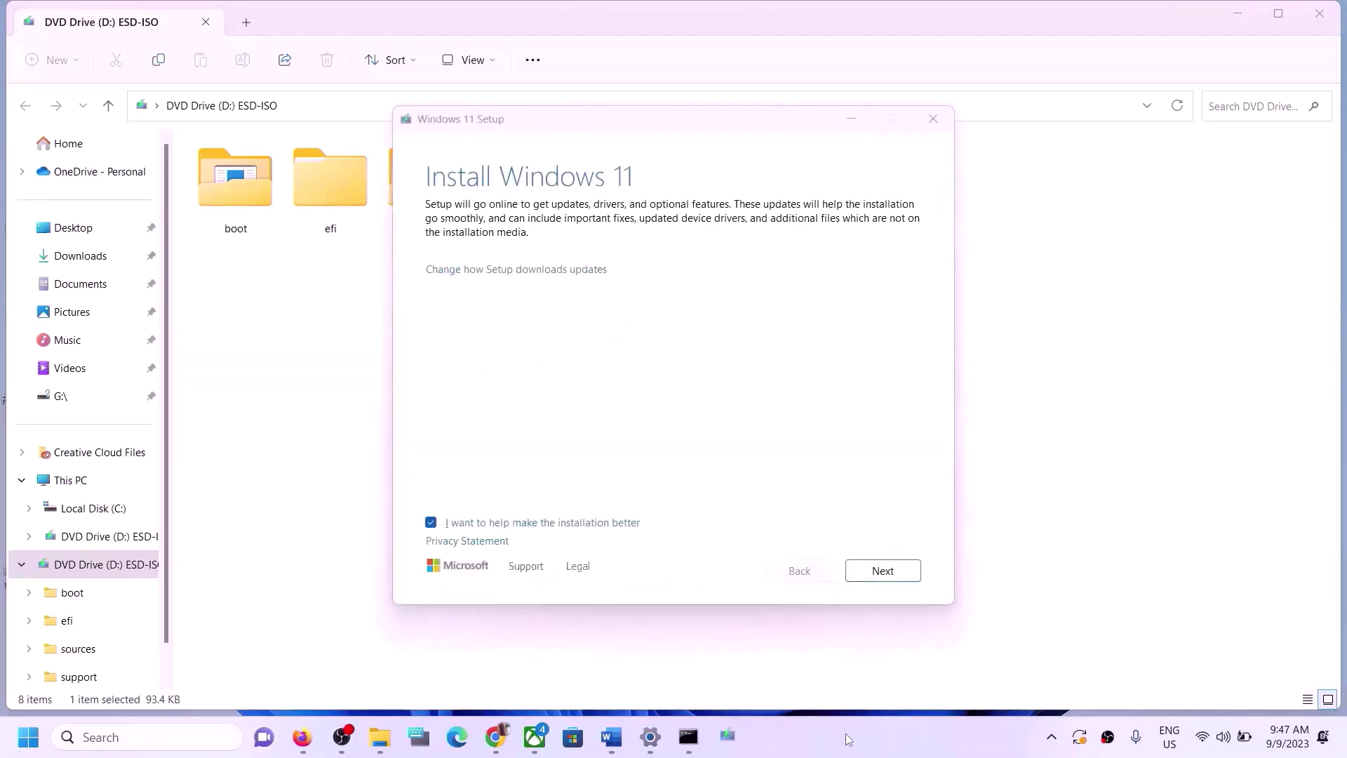
Continue Windows 11 Setup past the update check and accept the licence terms
left_click(890, 574)
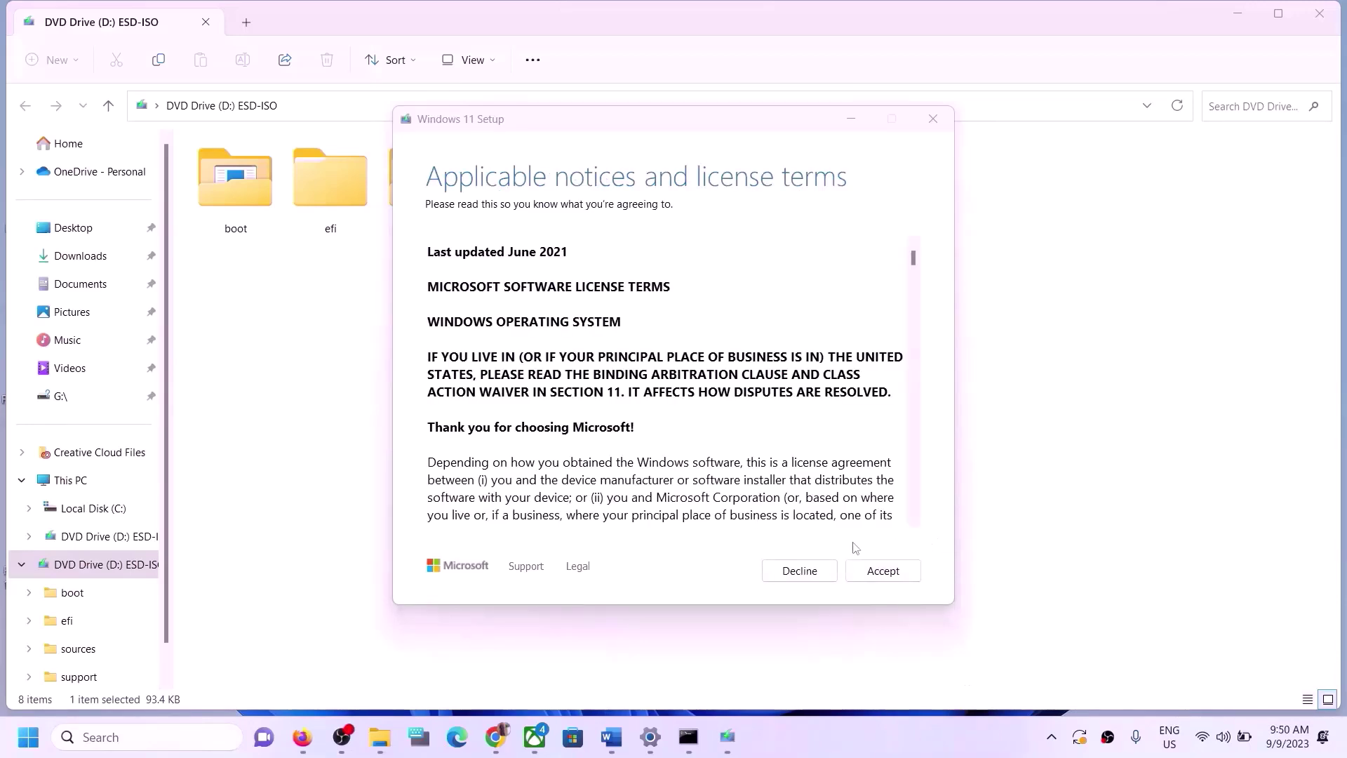
left_click(883, 570)
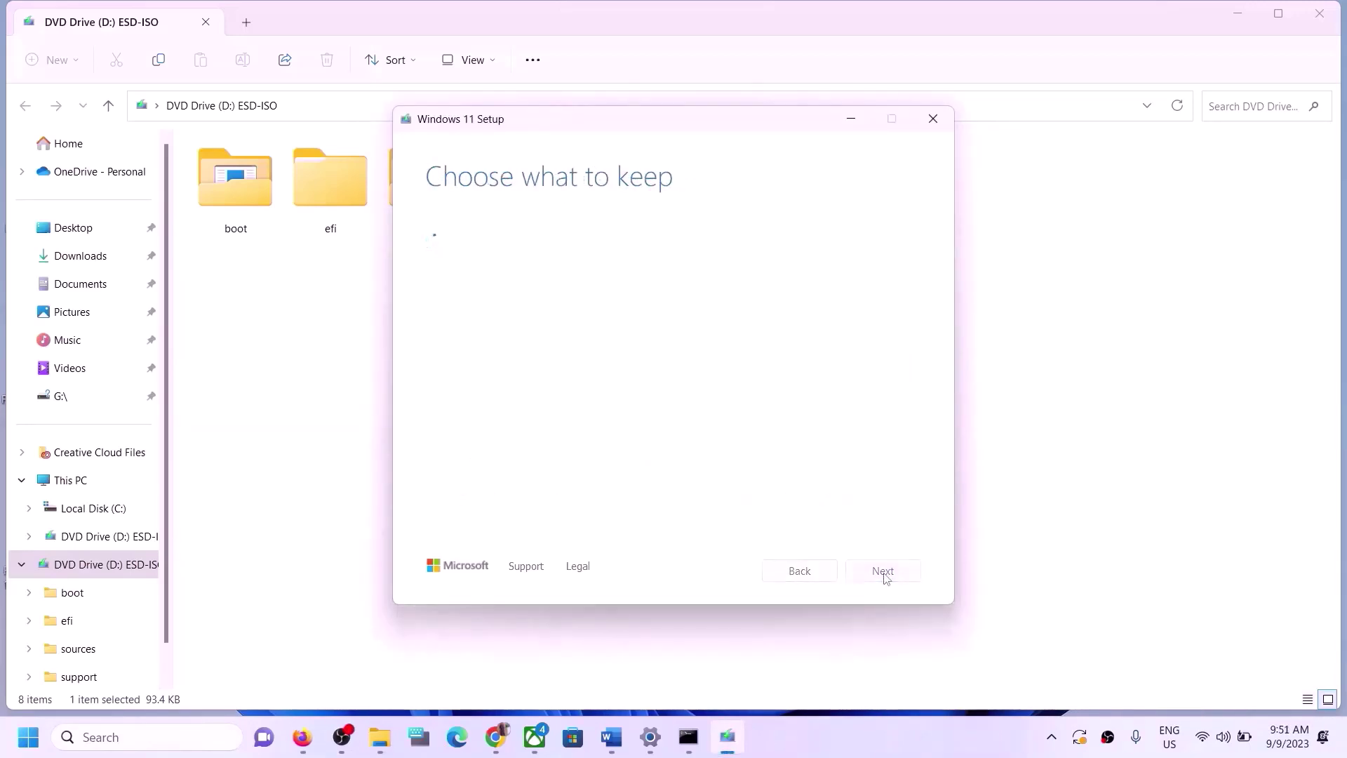